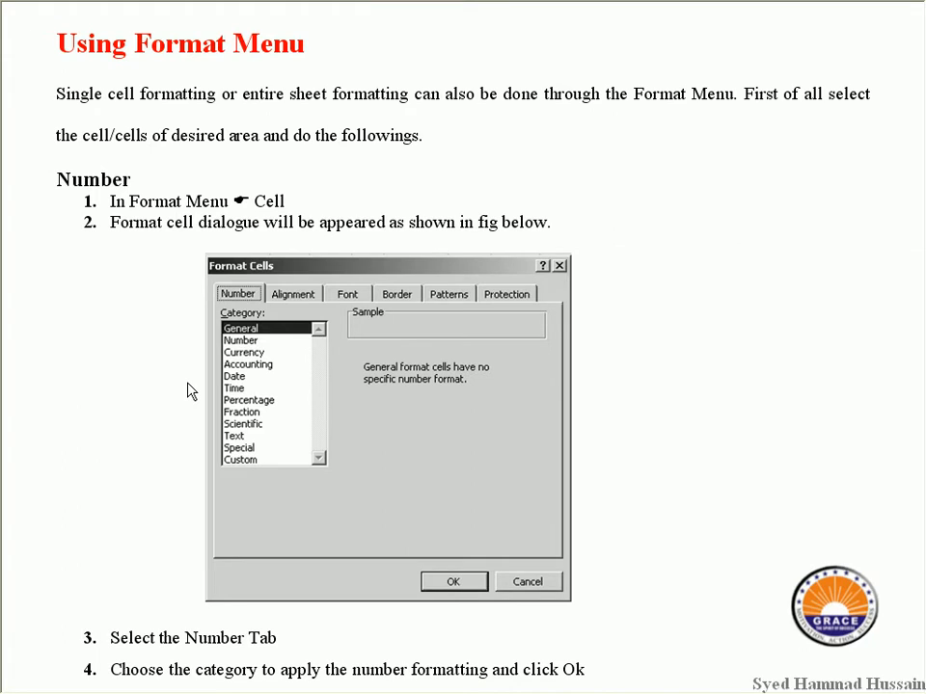
Switch from the Format Menu tutorial slides to the Excel 'Assignment 5' workbook.
key(alt+Tab)
key(Tab)
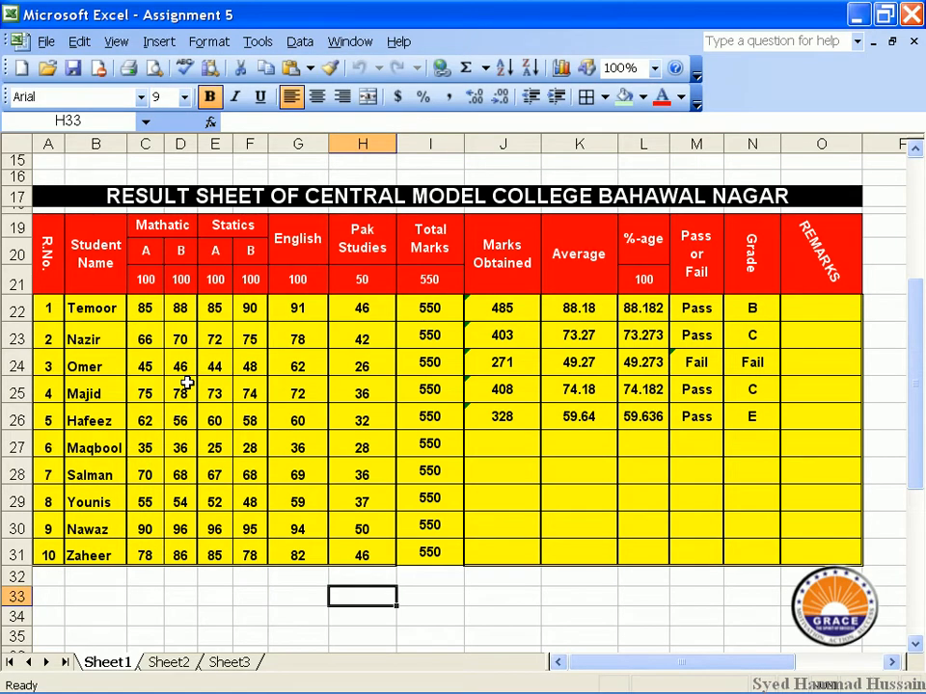
click(85, 200)
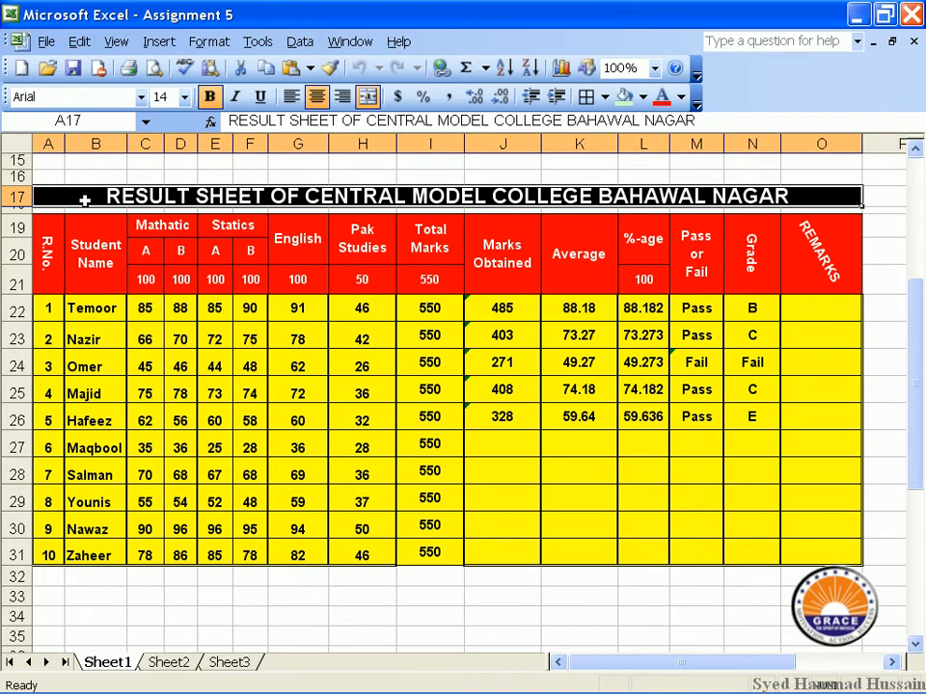
click(205, 41)
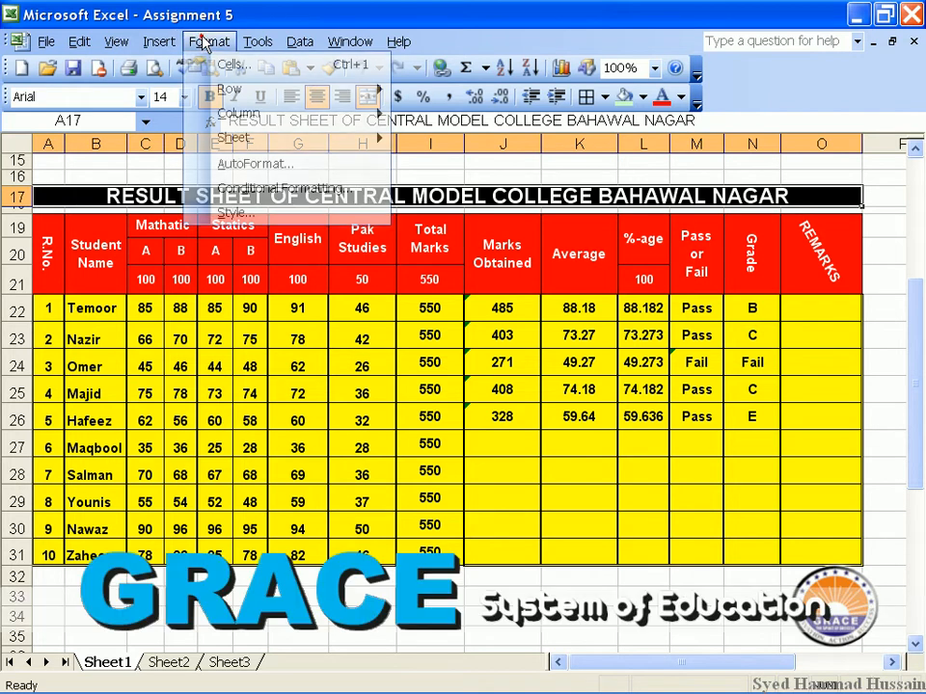
click(220, 65)
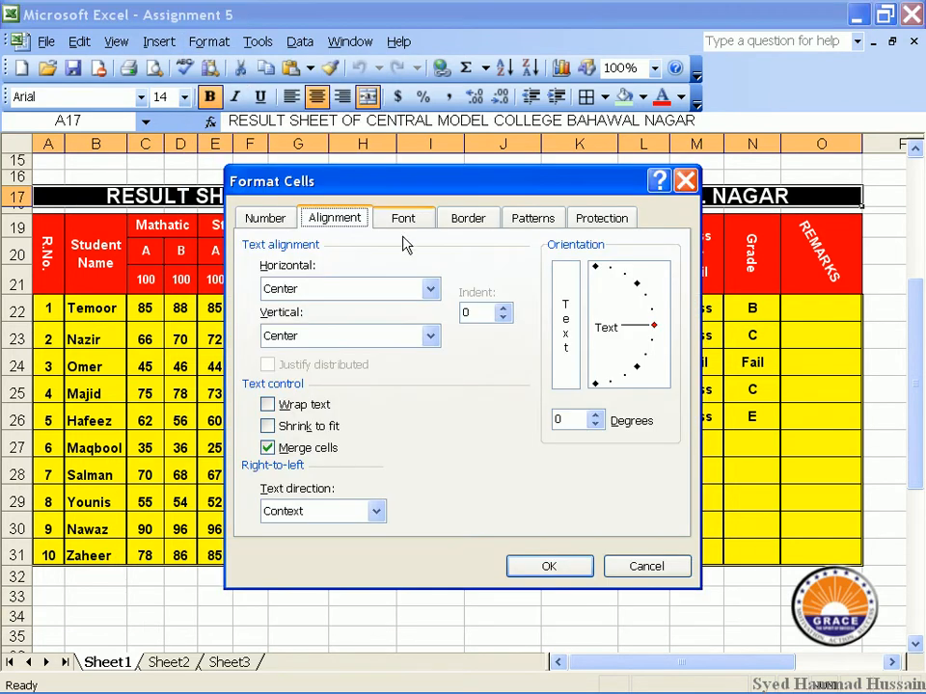
drag(415, 185, 405, 177)
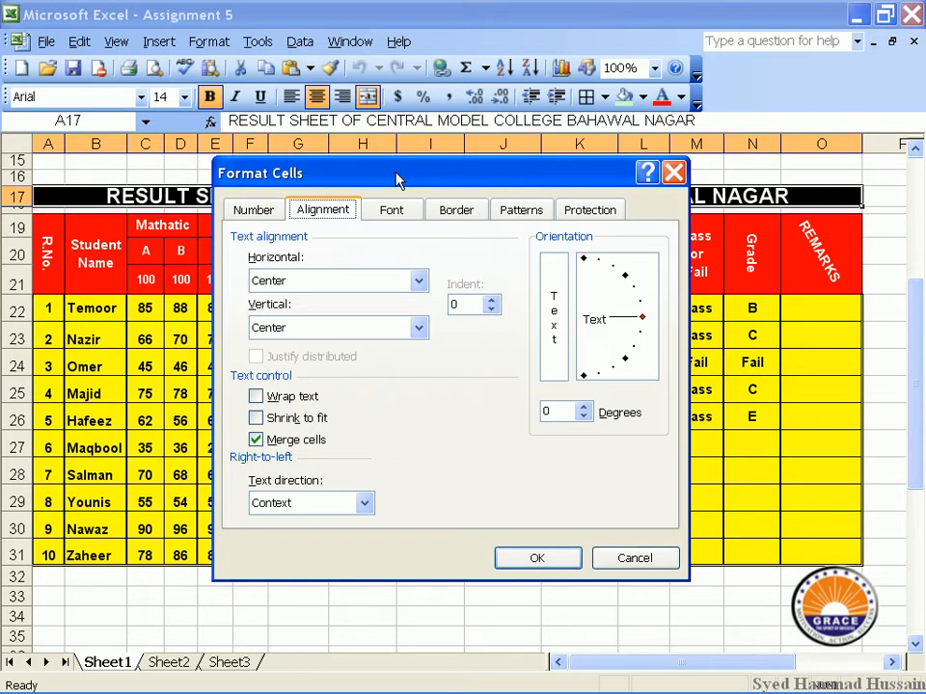
click(241, 212)
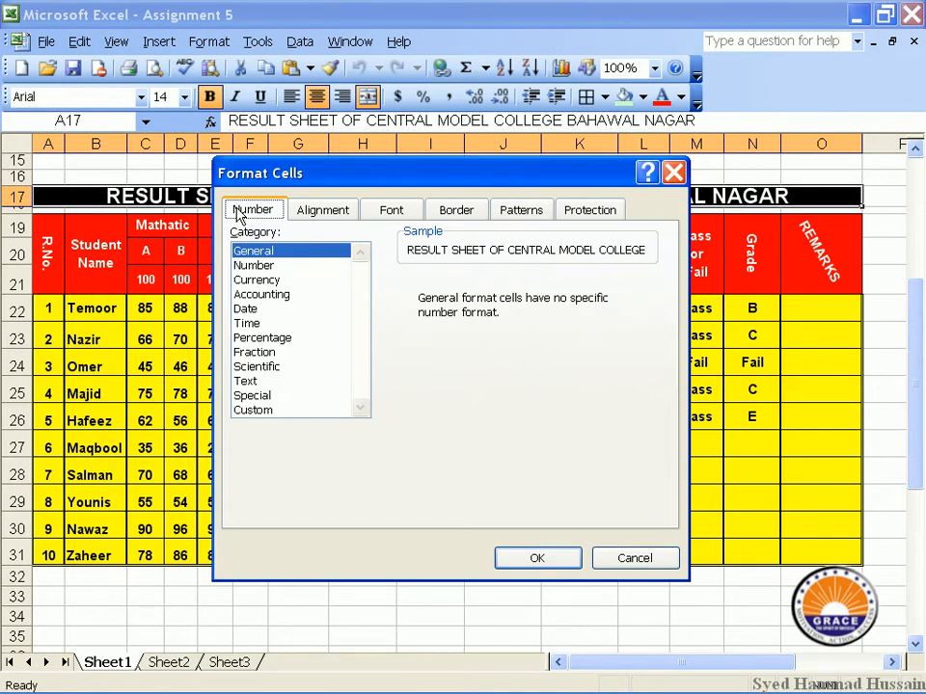
drag(492, 178, 318, 190)
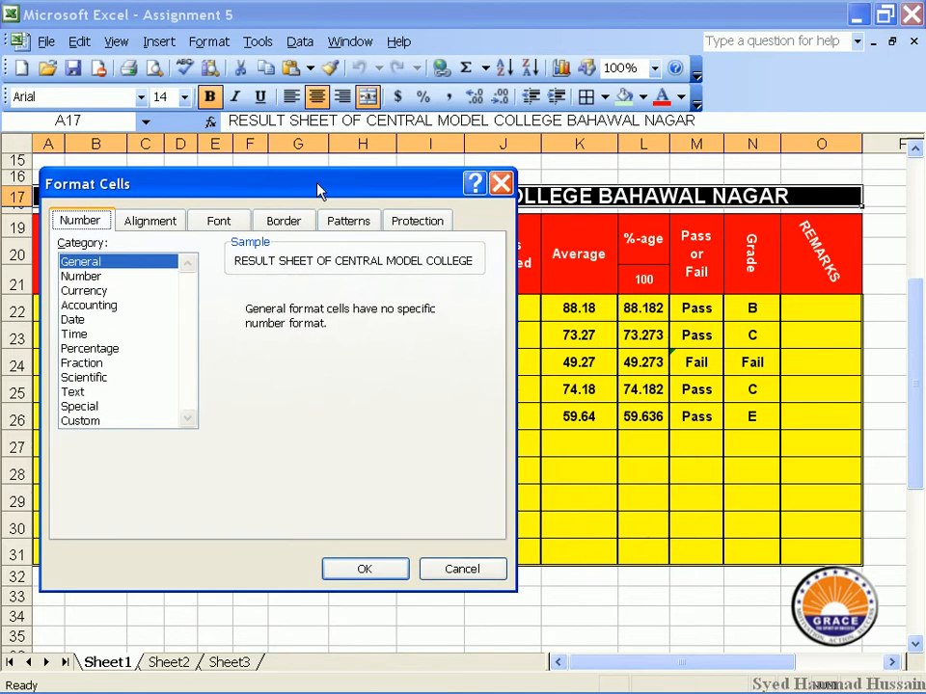
click(501, 183)
click(625, 309)
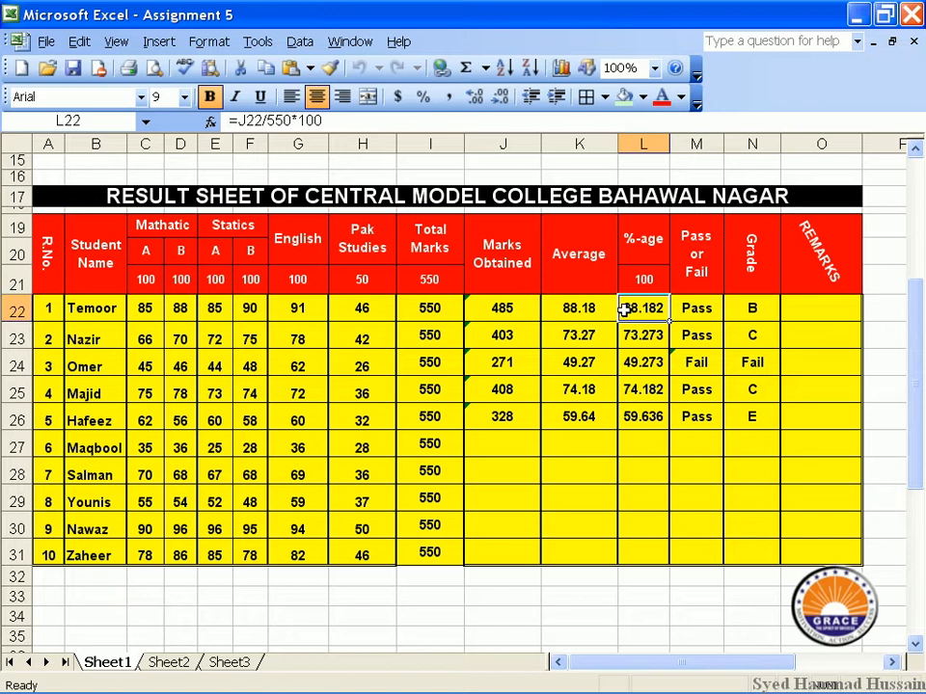
click(421, 98)
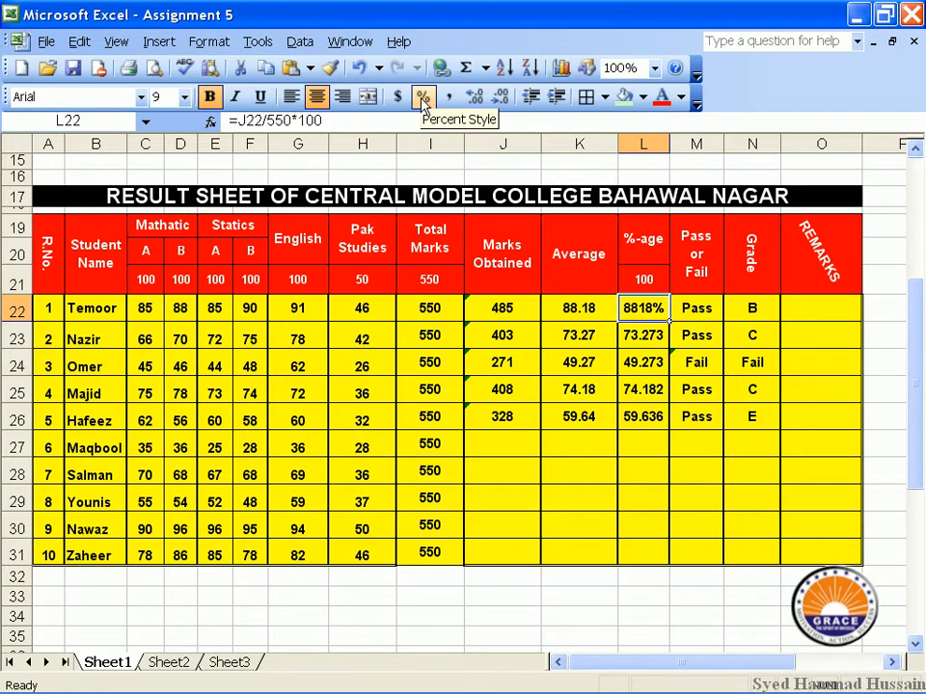
click(208, 43)
click(229, 67)
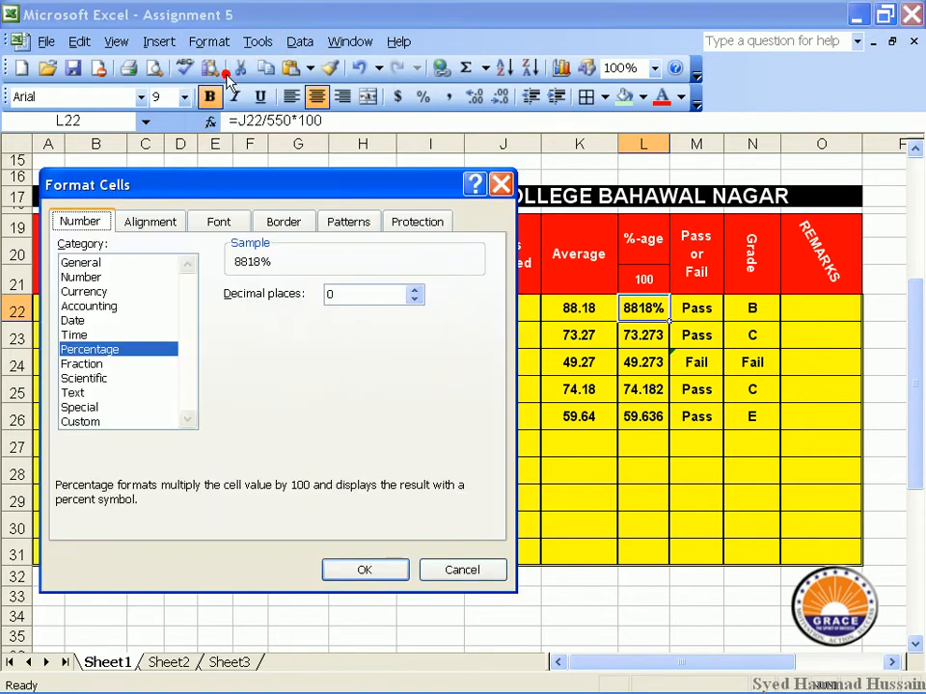
click(96, 263)
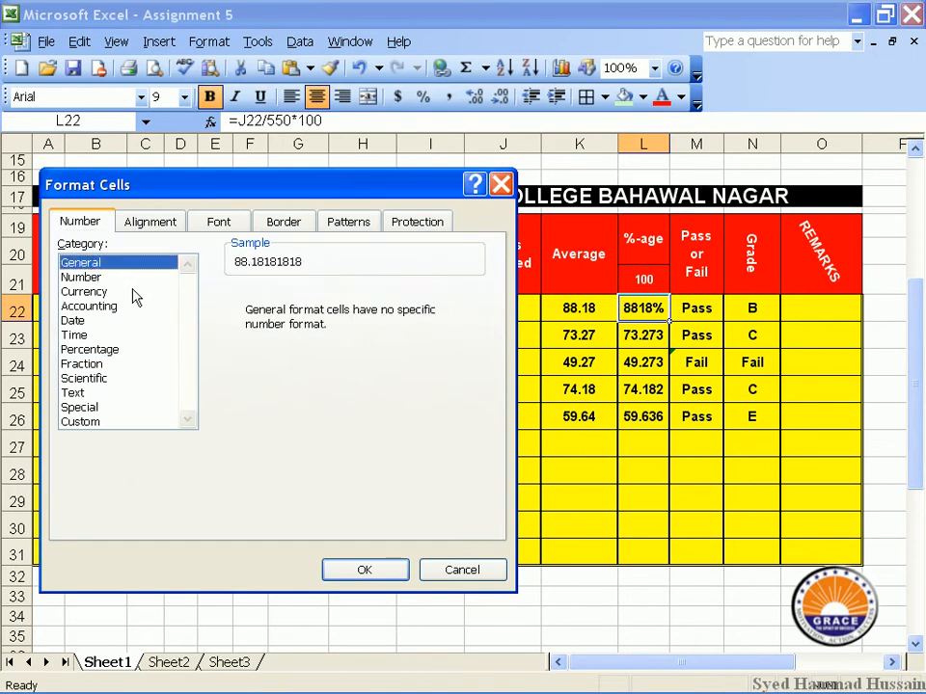
click(370, 570)
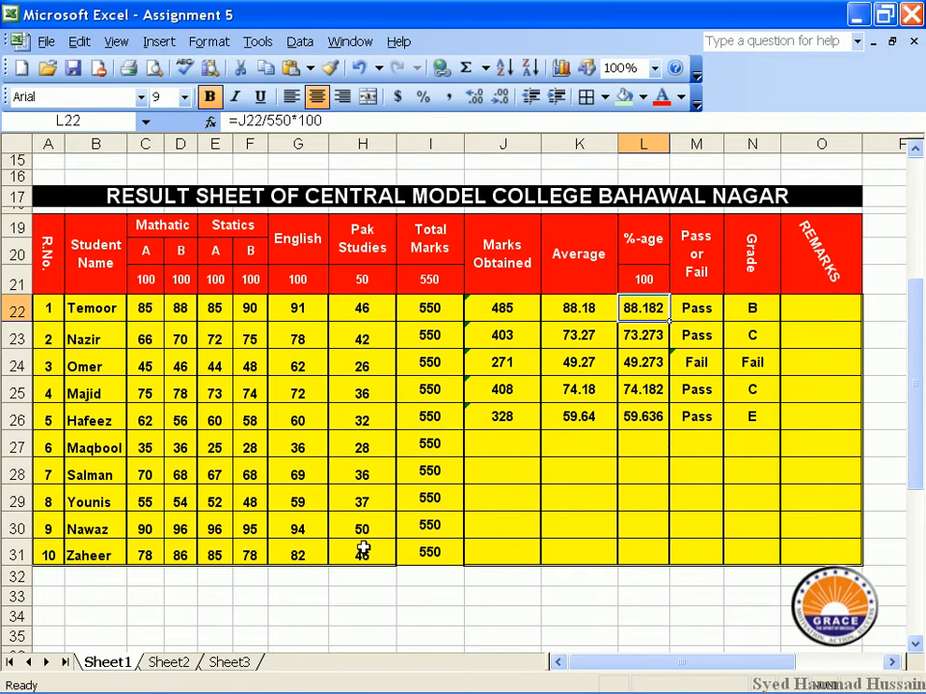
drag(494, 417, 486, 310)
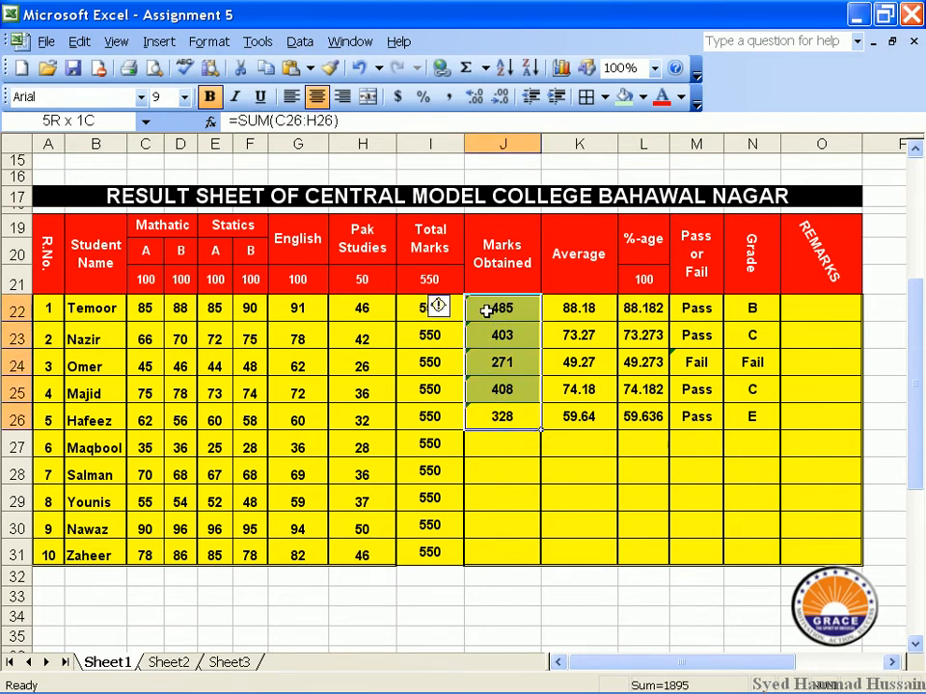
click(208, 42)
click(204, 62)
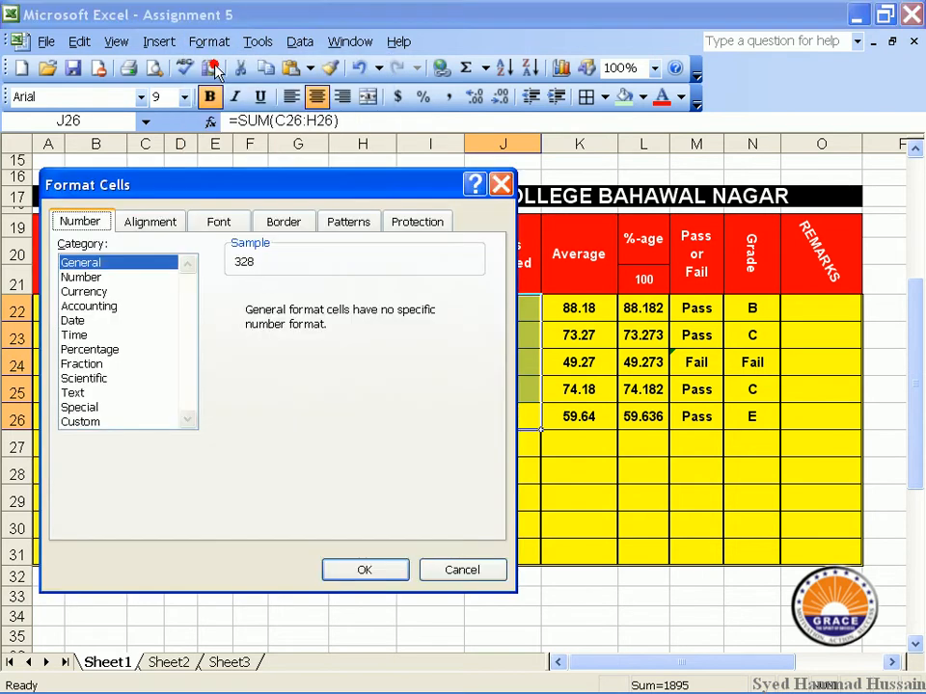
click(103, 278)
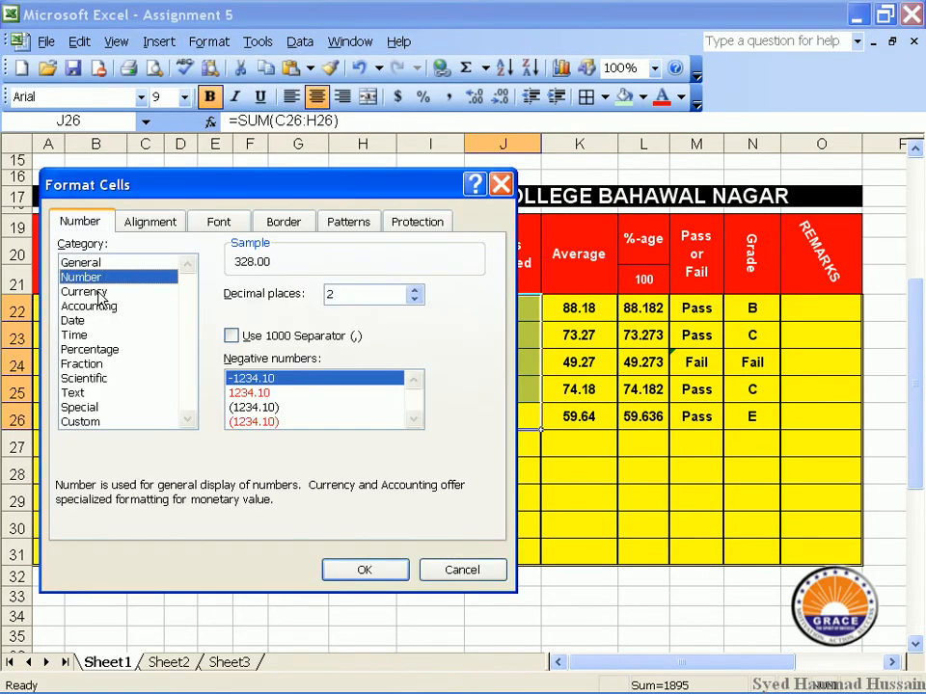
click(98, 292)
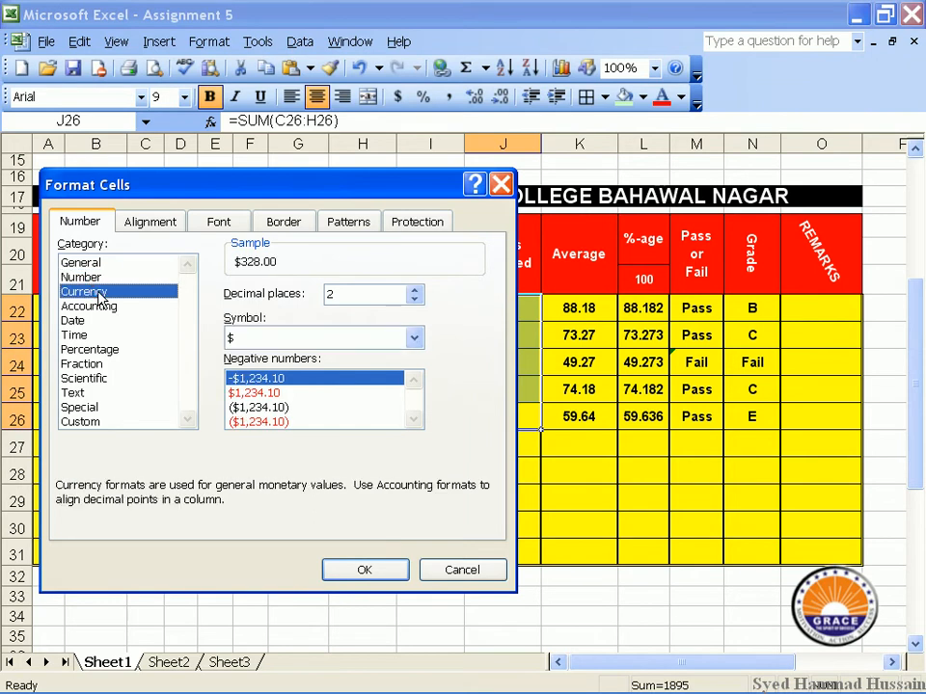
click(414, 340)
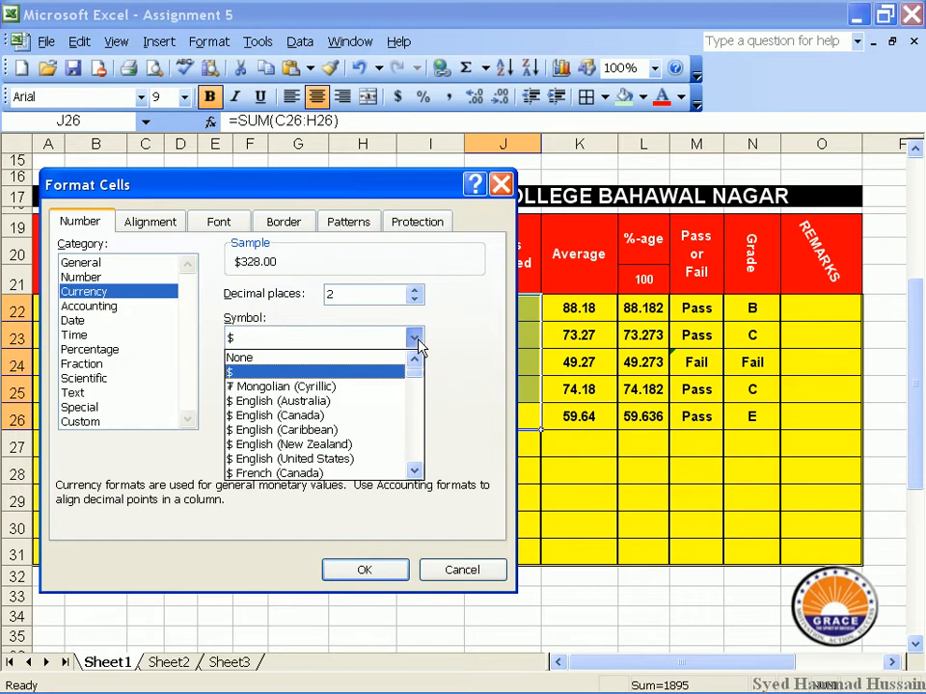
scroll(376, 390, down, 4)
scroll(376, 396, down, 3)
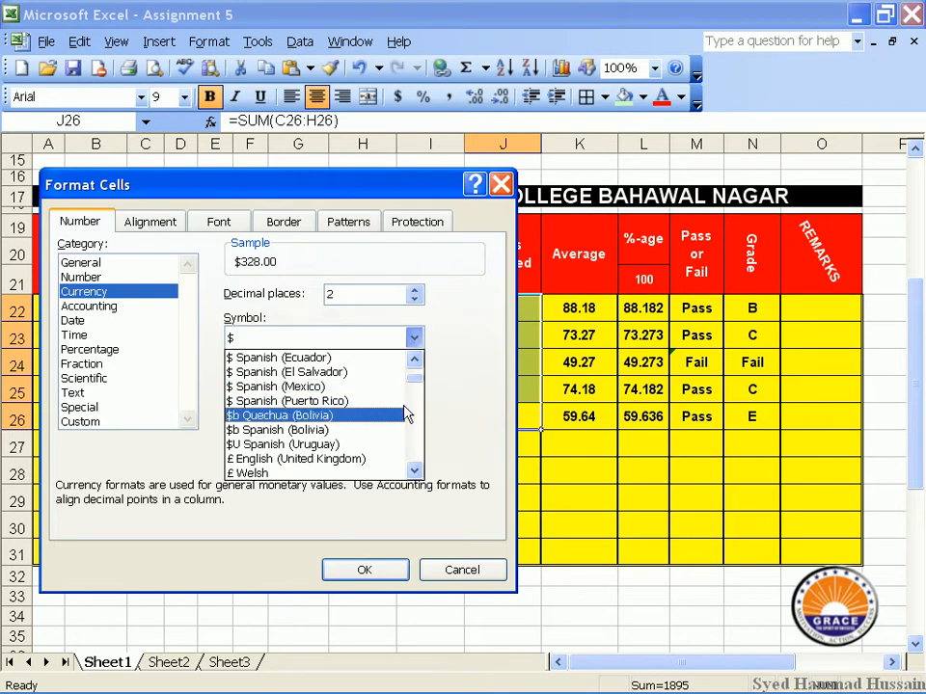
click(391, 458)
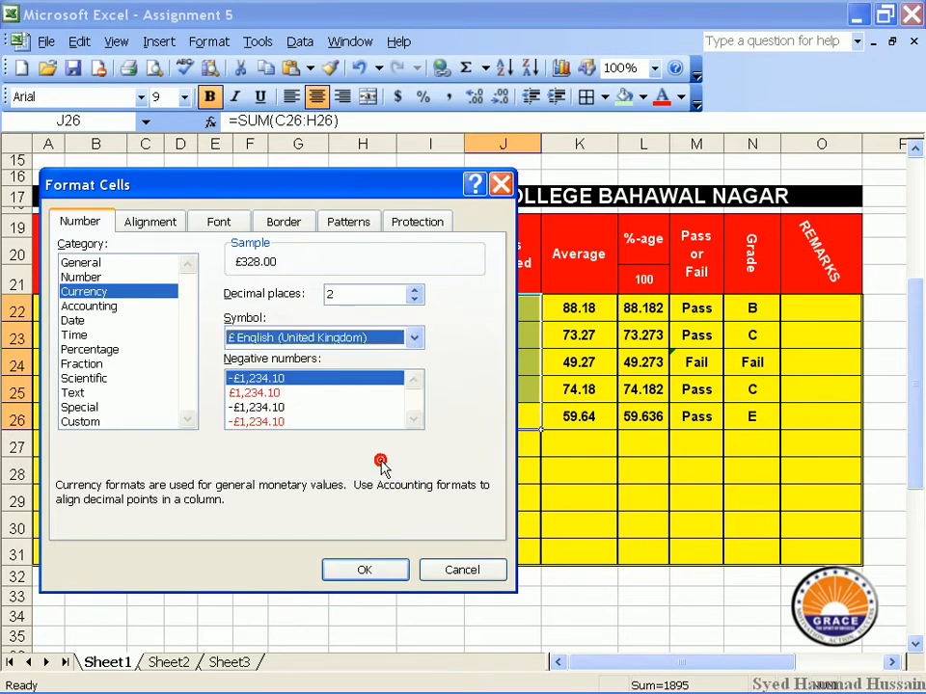
click(363, 573)
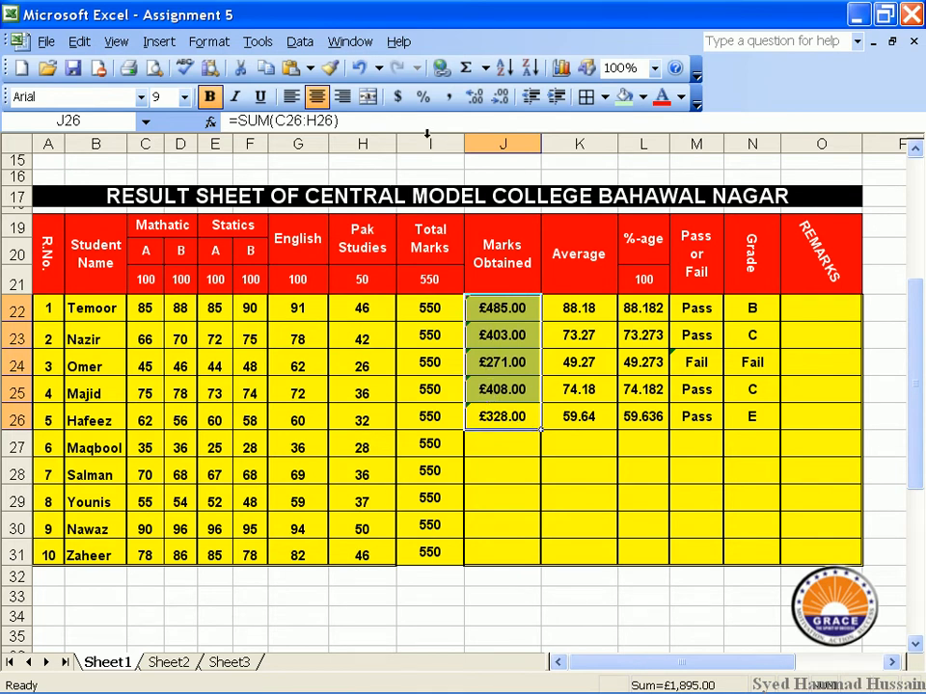
click(226, 40)
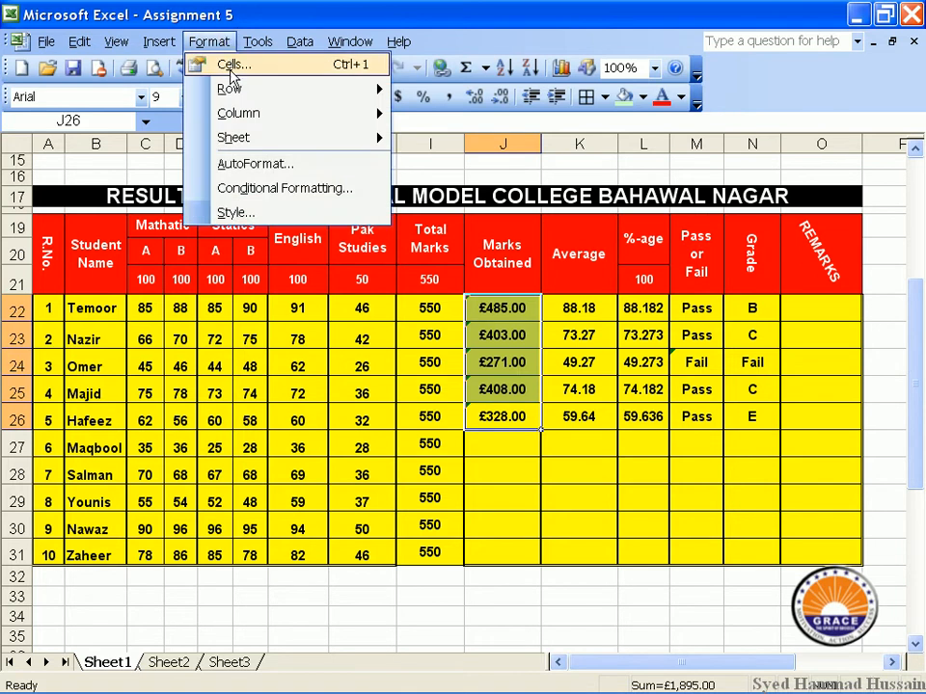
click(231, 65)
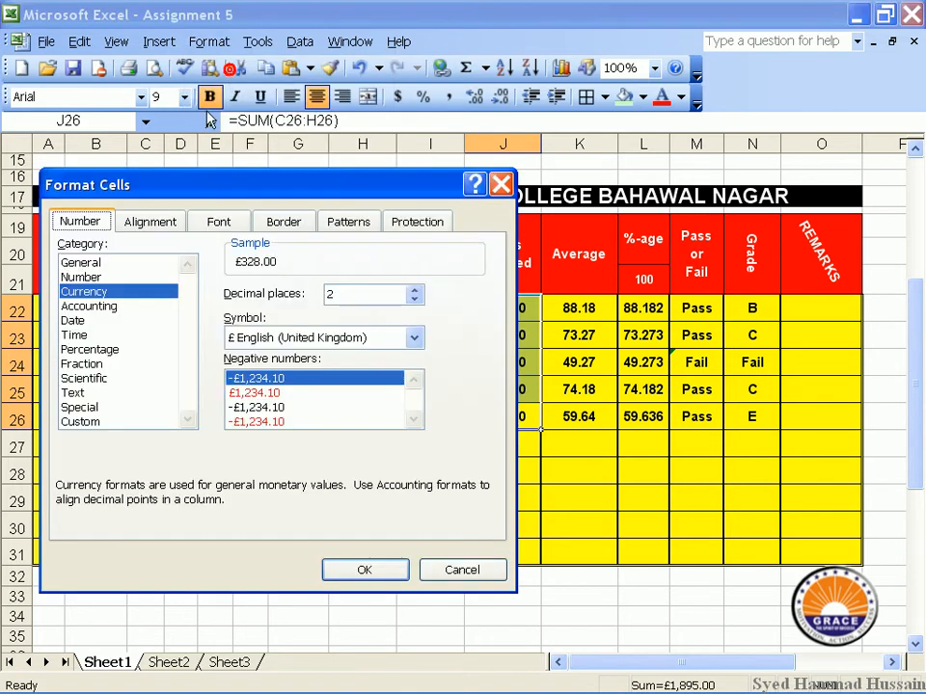
click(117, 350)
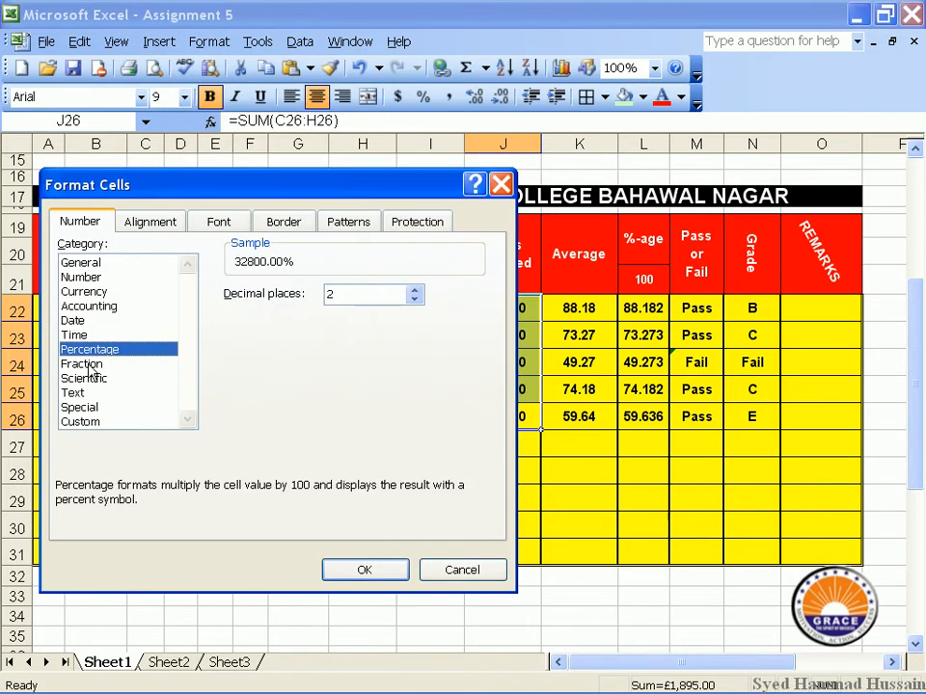
click(90, 364)
click(86, 393)
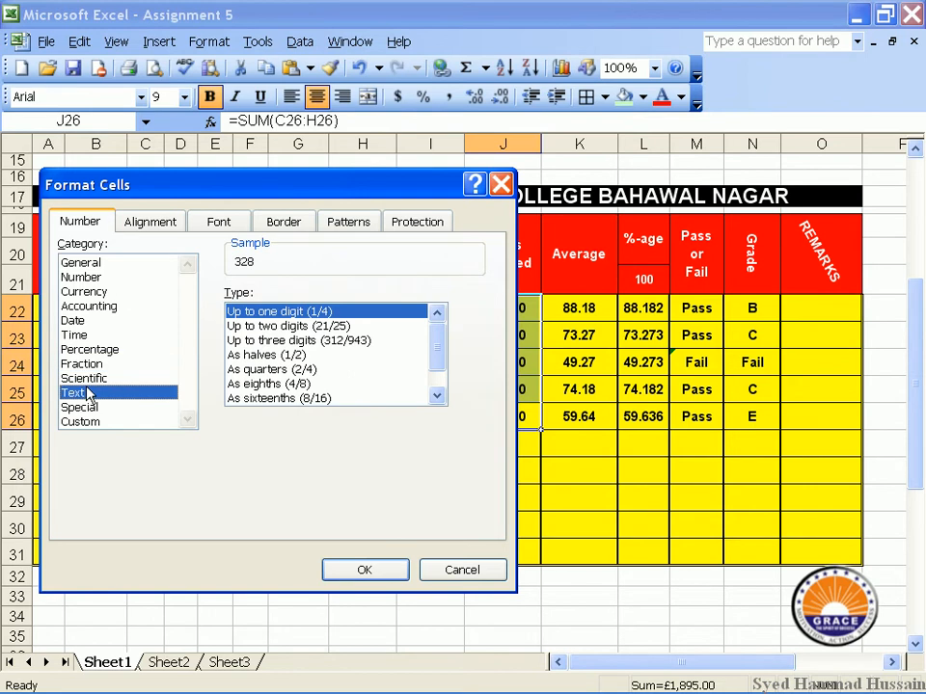
click(77, 262)
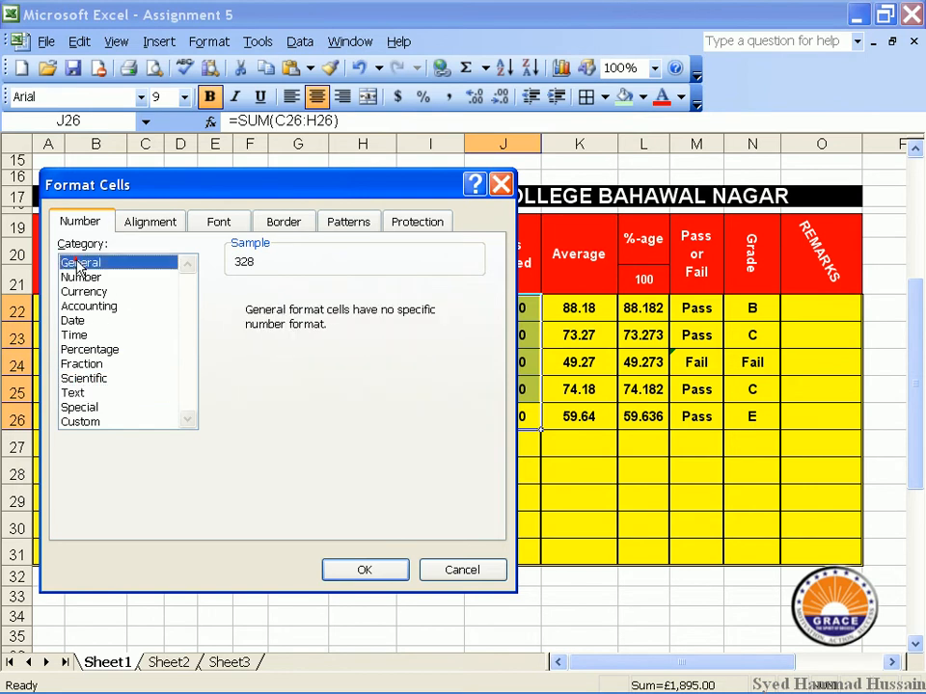
click(340, 572)
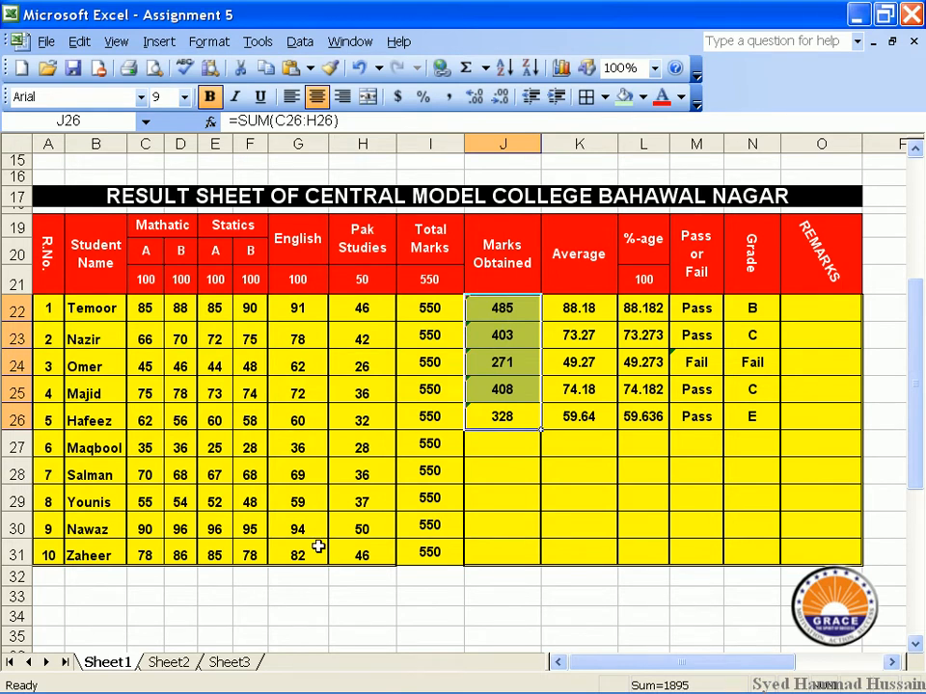
click(54, 265)
click(212, 43)
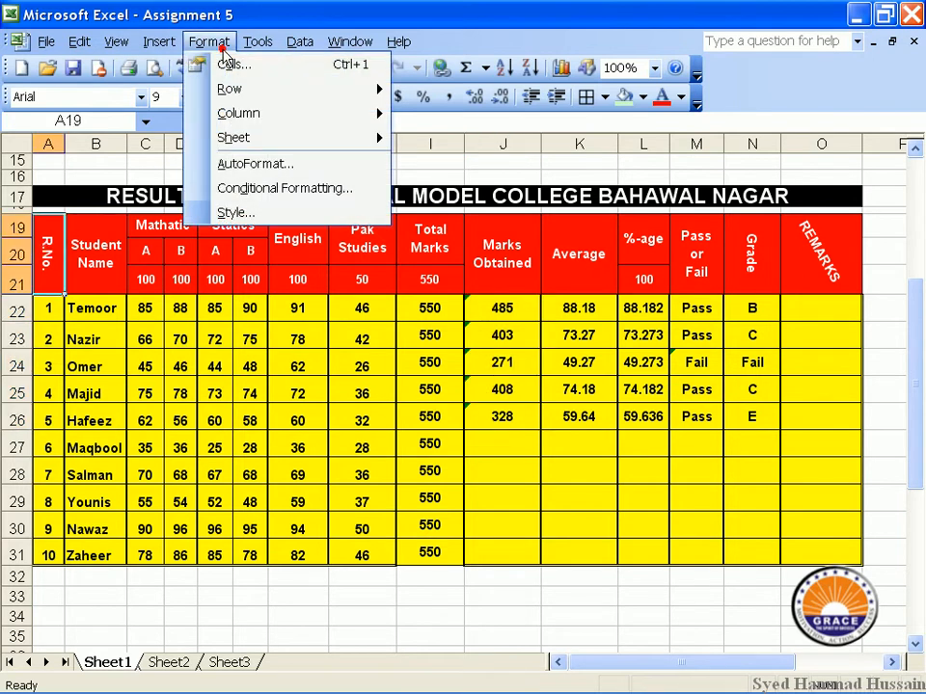
click(232, 64)
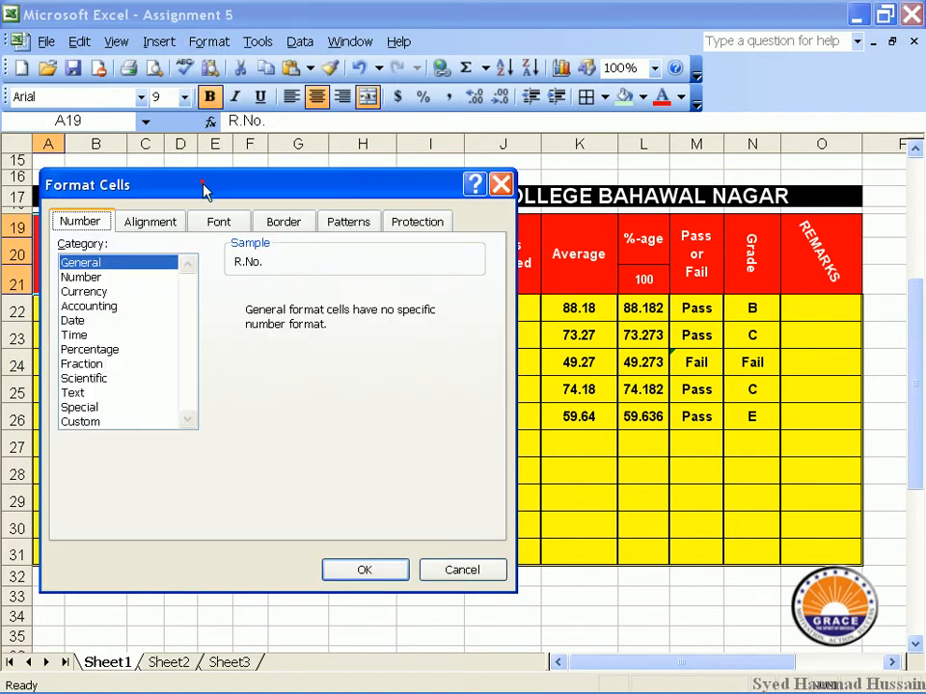
drag(203, 186, 258, 169)
click(222, 205)
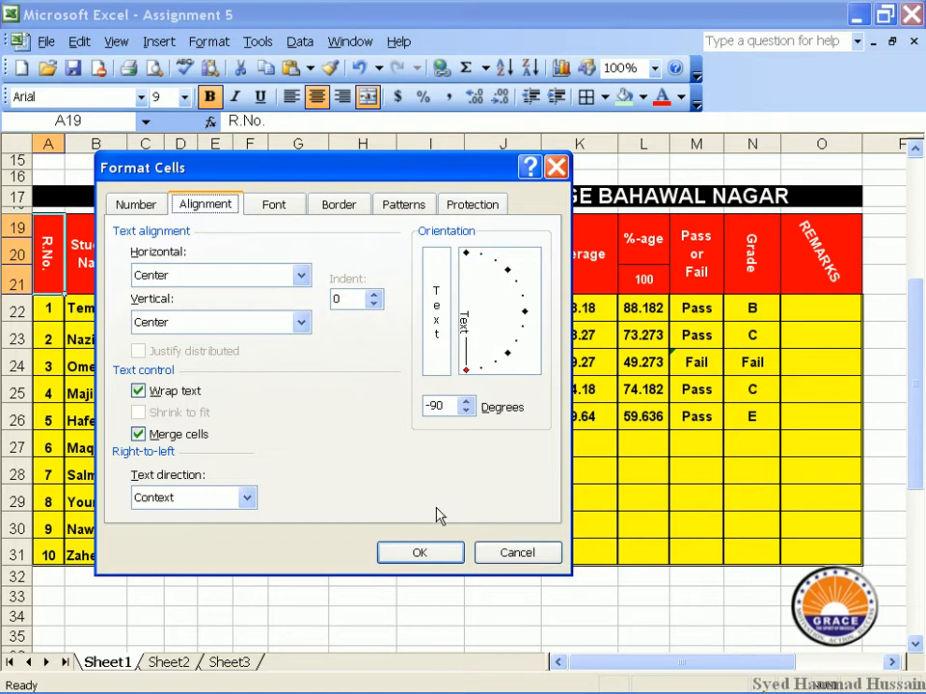
click(517, 553)
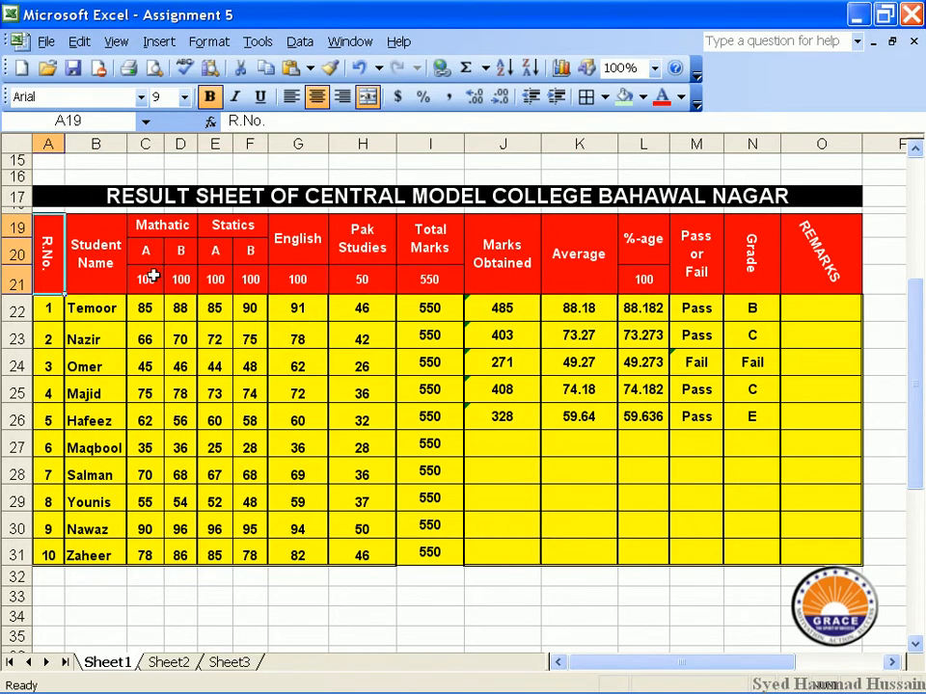
click(71, 262)
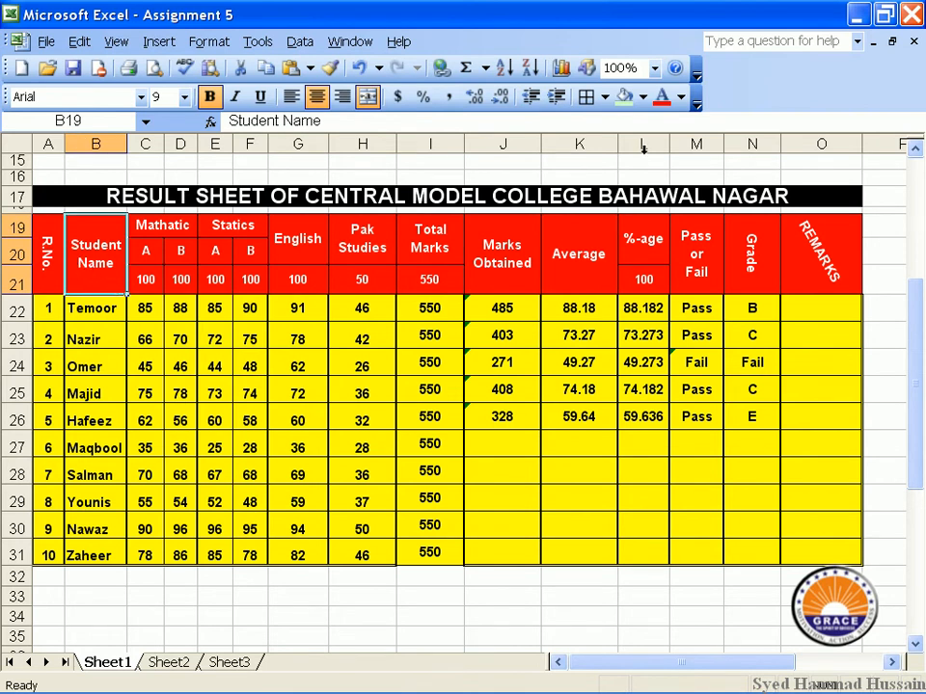
Zoom to 200% and right-align the Student Name header, after briefly trying left indent.
click(654, 67)
click(636, 89)
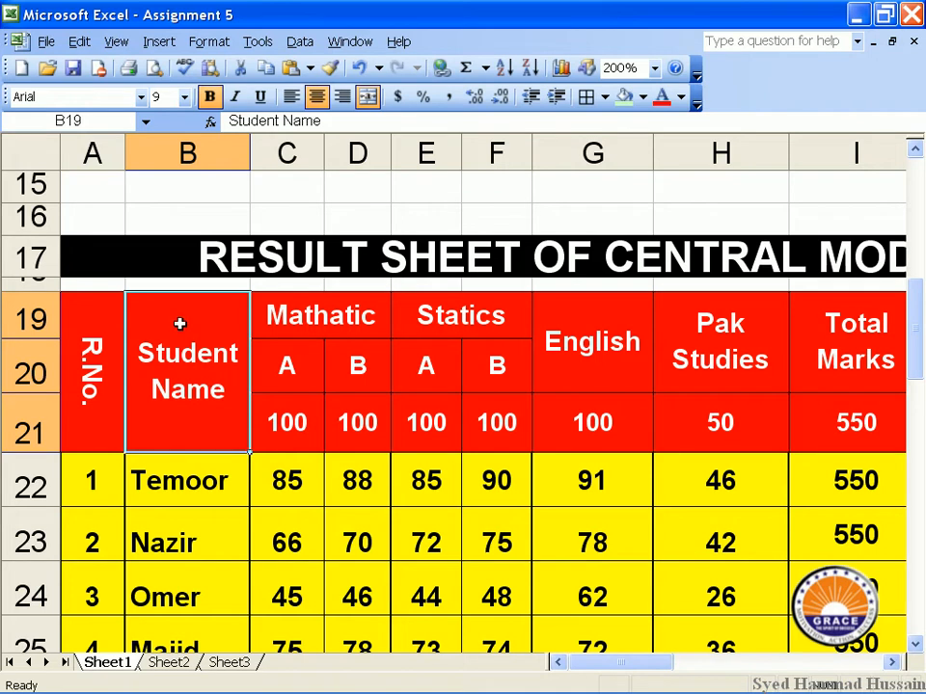
click(208, 42)
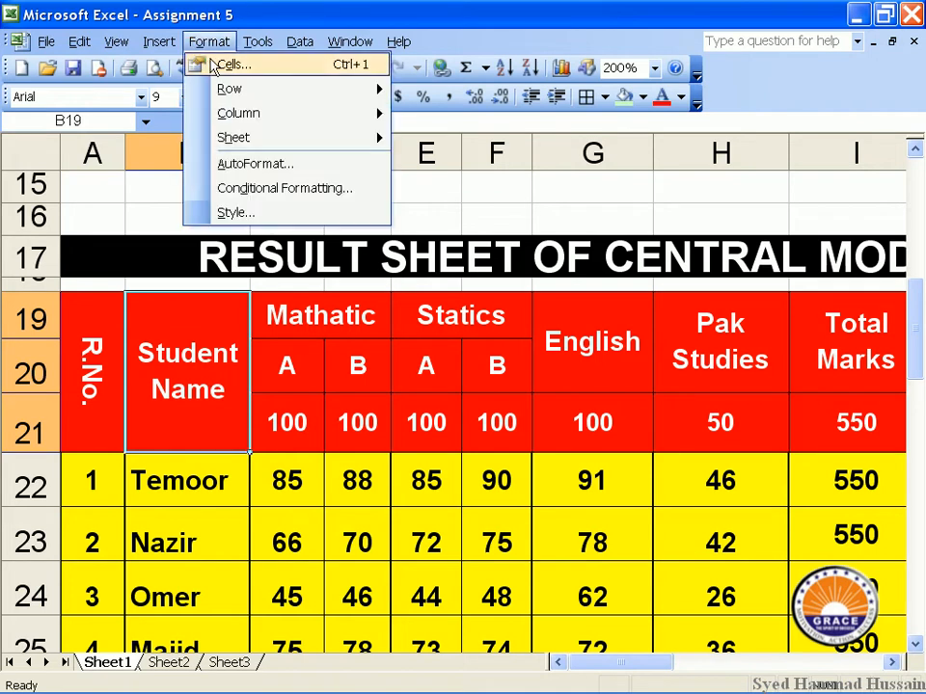
click(222, 62)
drag(269, 159, 337, 87)
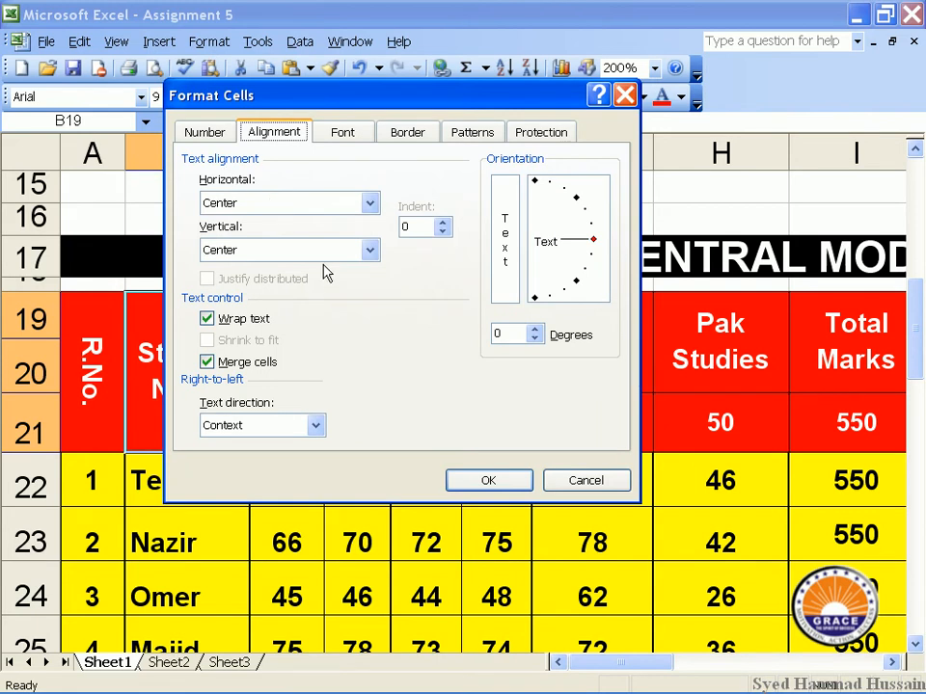
click(345, 203)
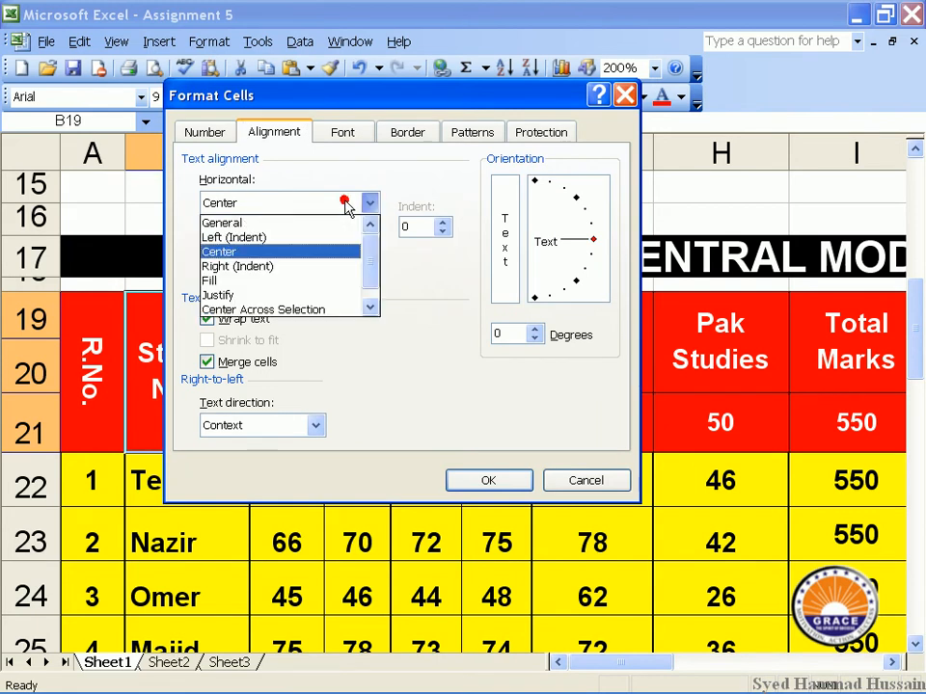
click(322, 239)
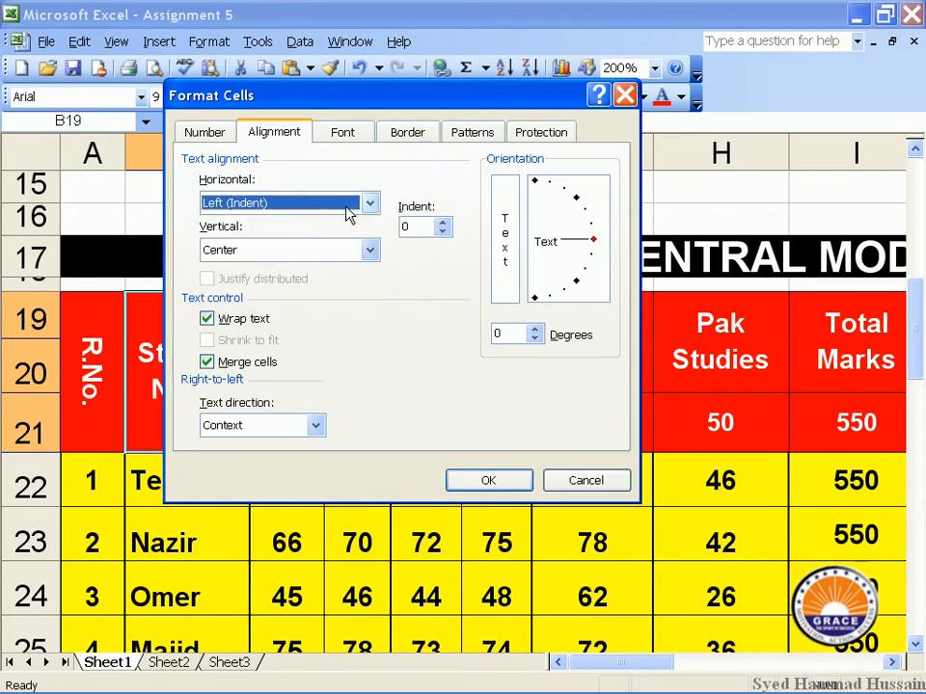
click(345, 202)
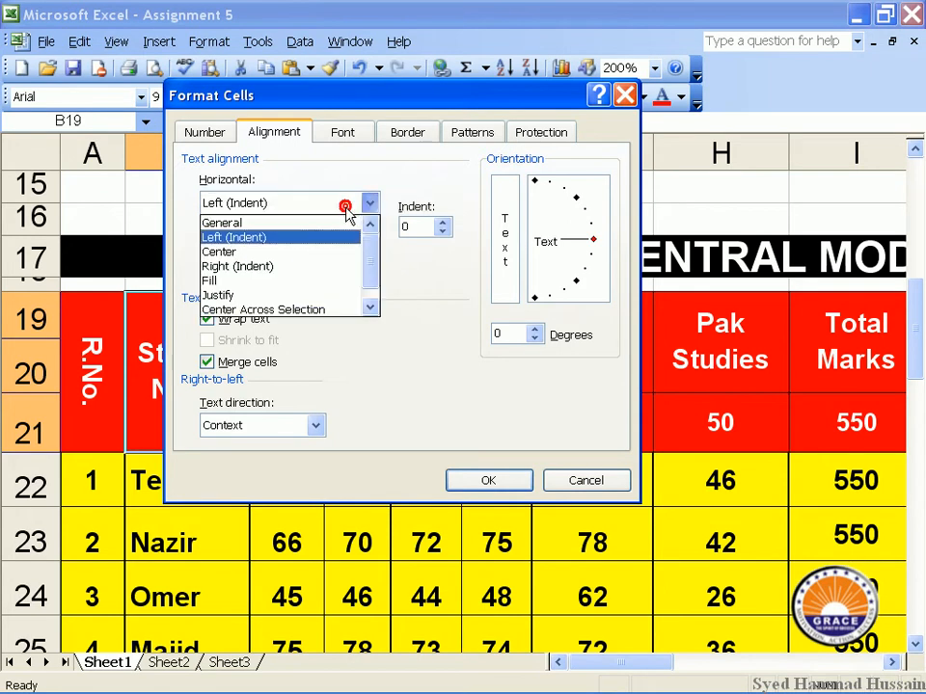
click(301, 267)
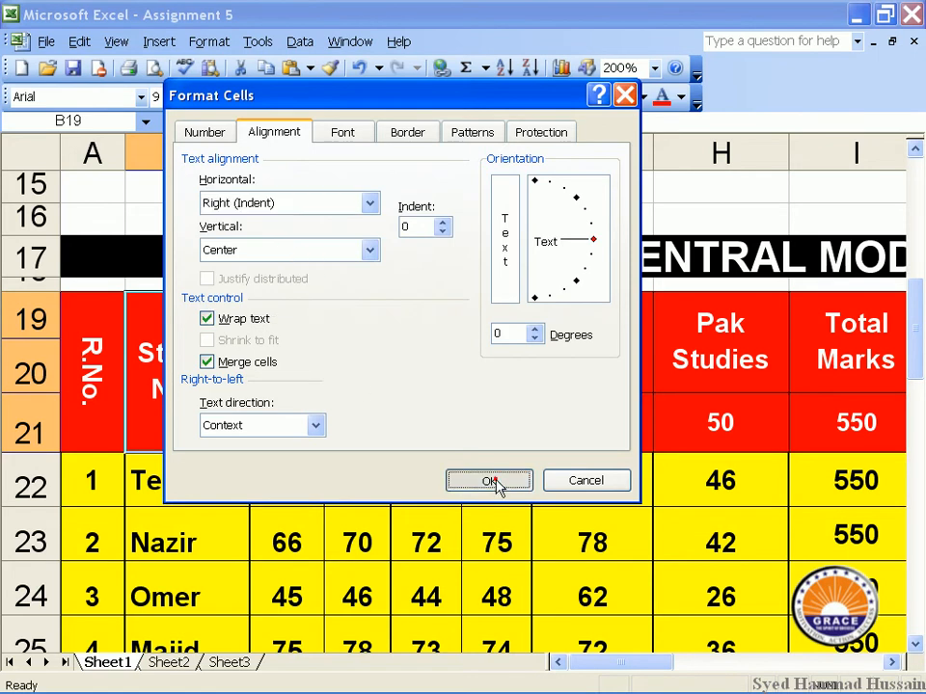
click(494, 481)
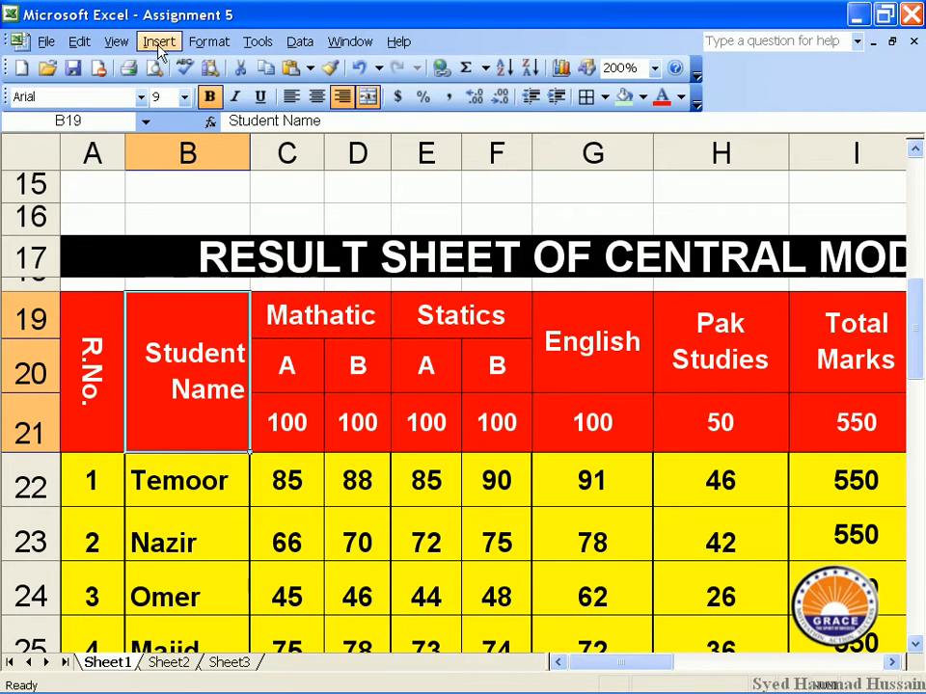
Set the Student Name header's vertical alignment to bottom.
click(205, 42)
click(206, 70)
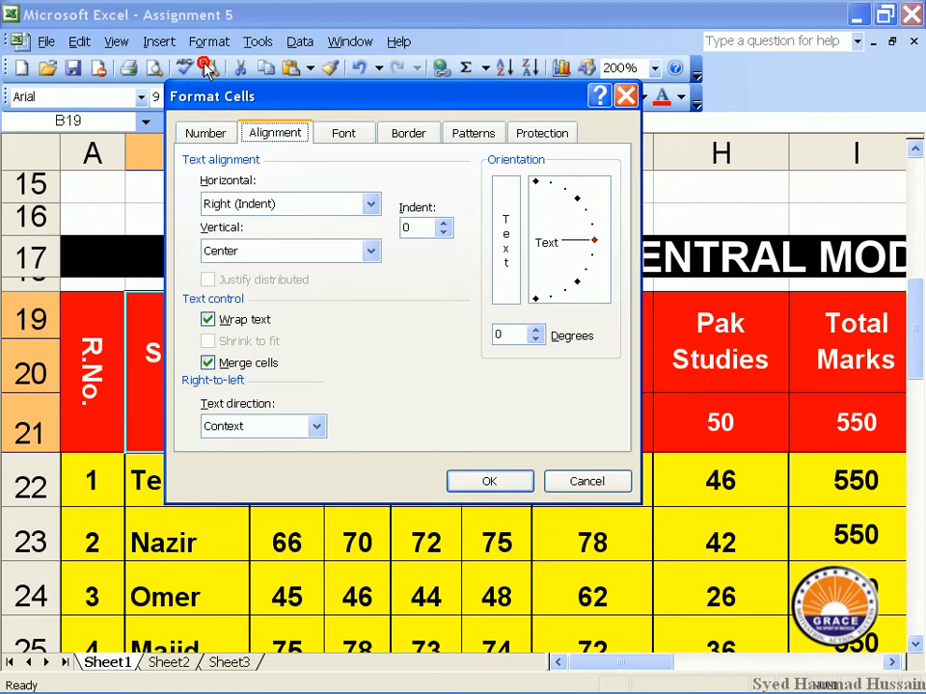
click(301, 248)
click(294, 287)
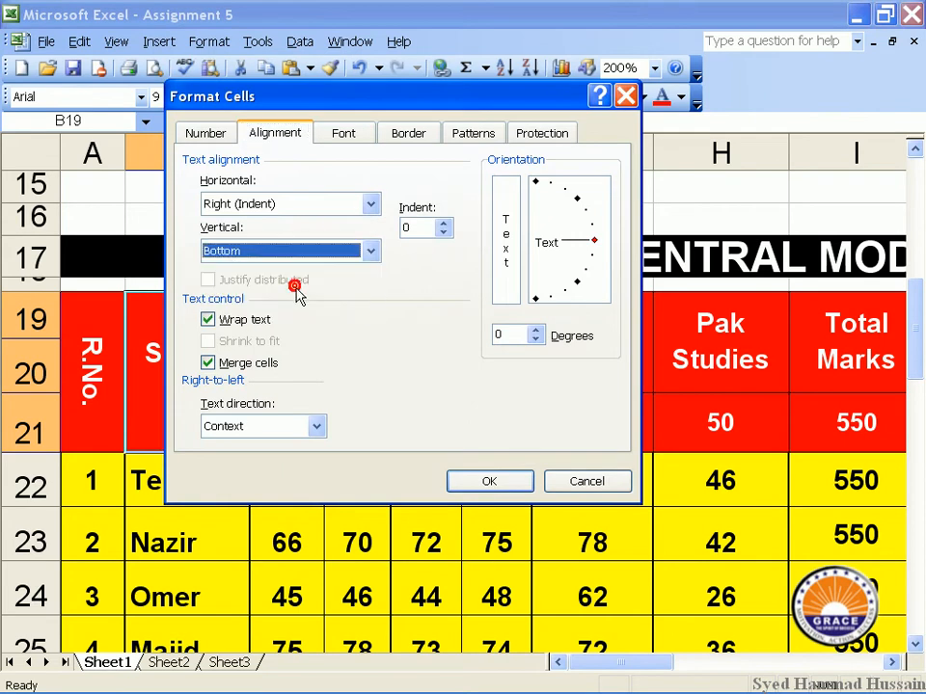
click(493, 484)
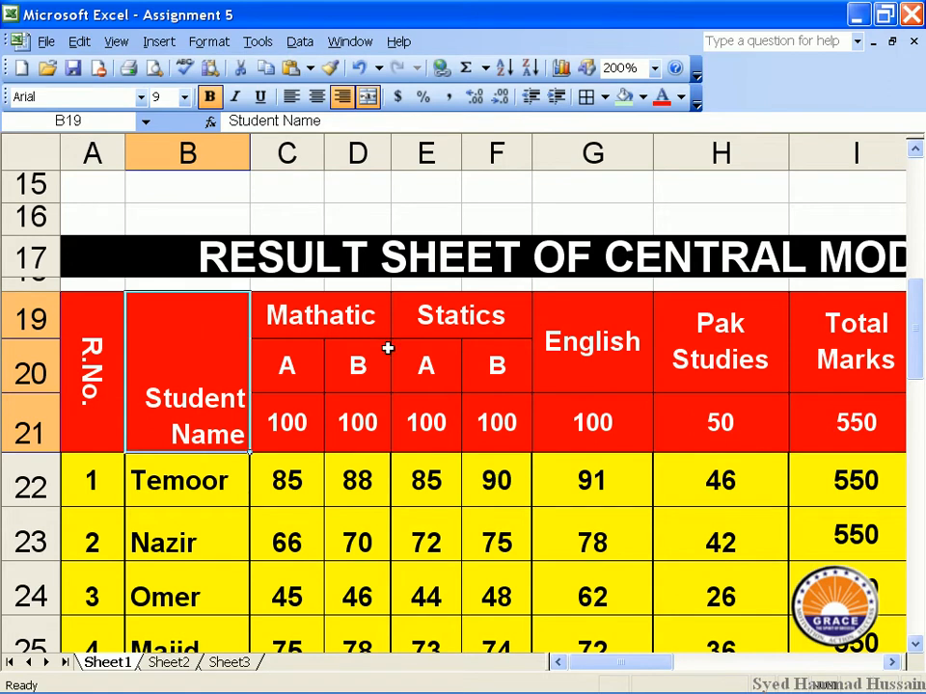
Restore the Student Name header to centre alignment horizontally and vertically.
click(211, 43)
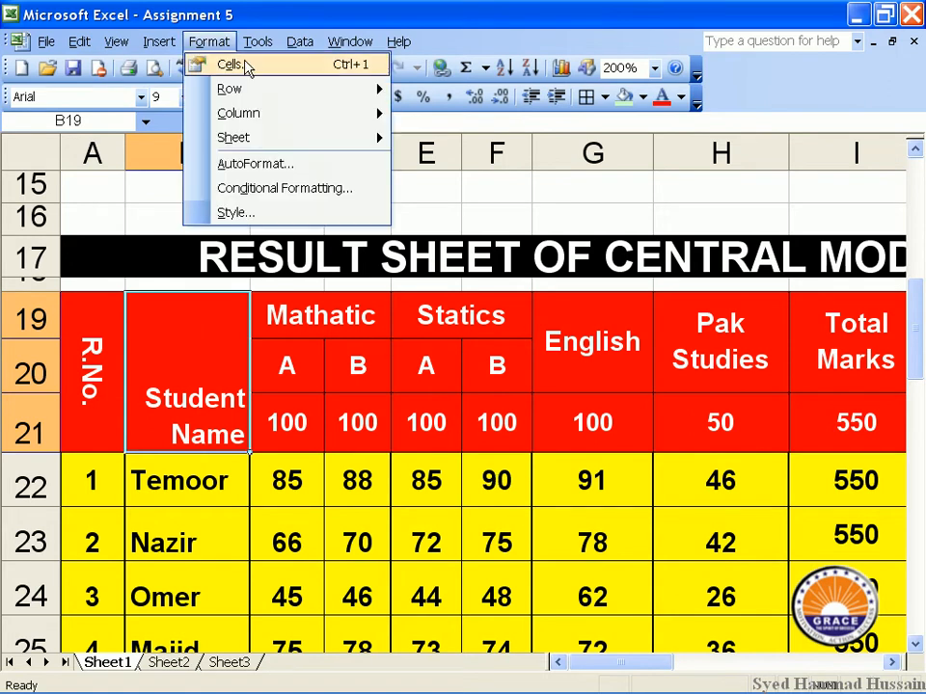
click(246, 62)
click(302, 207)
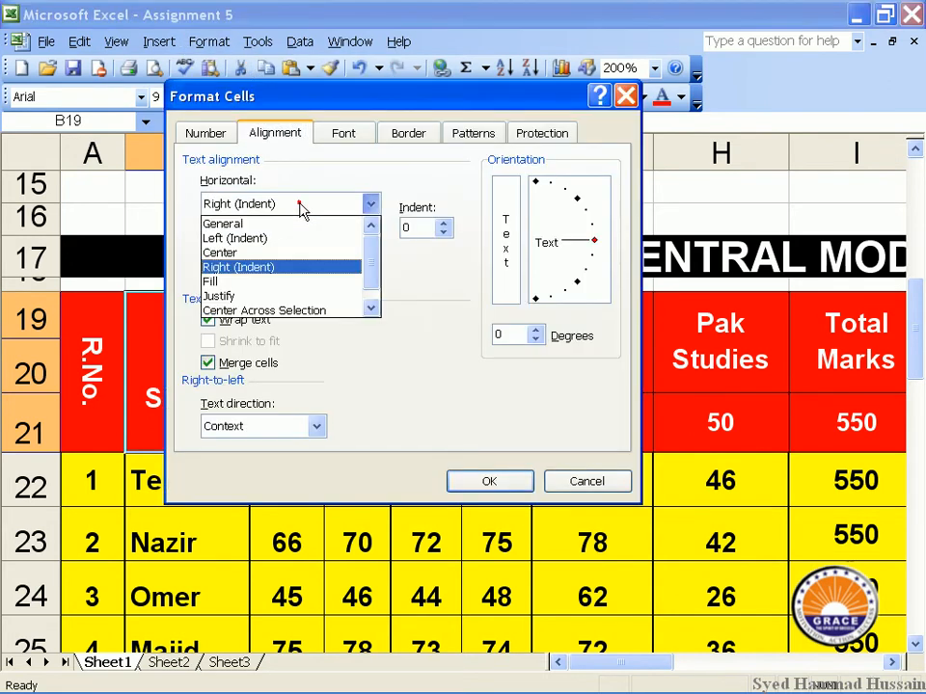
click(290, 254)
click(290, 252)
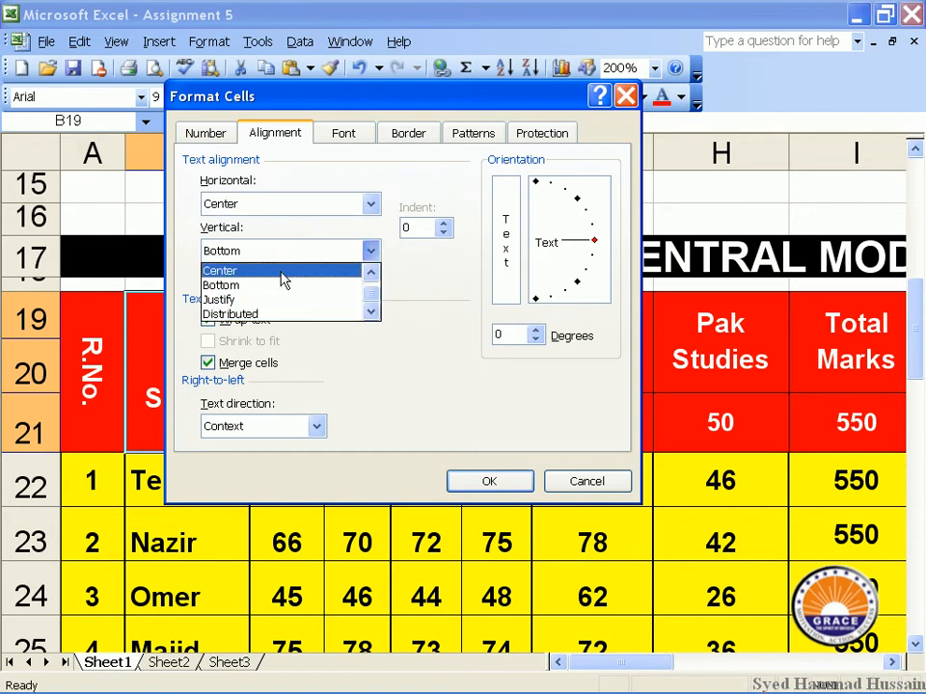
click(282, 272)
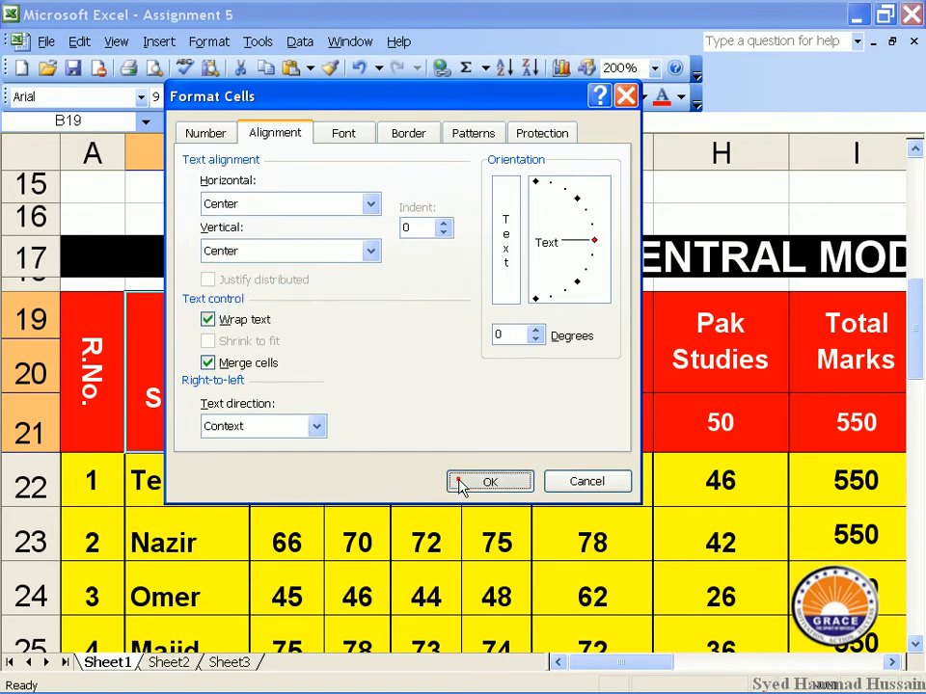
click(460, 482)
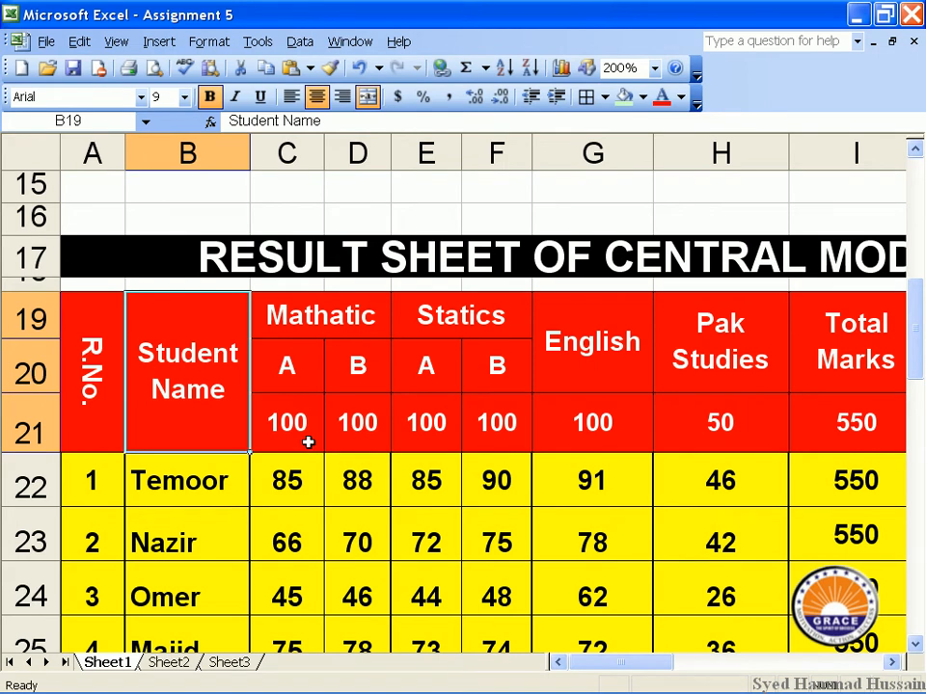
click(118, 403)
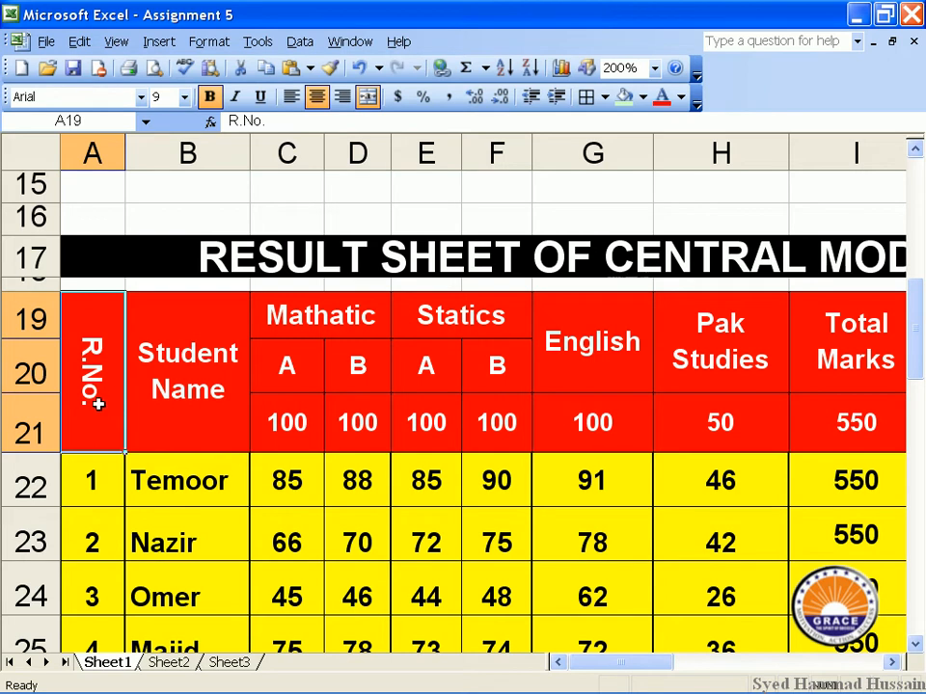
Try tilting the R.No. header to about -79 degrees, then keep it horizontal.
click(202, 41)
click(214, 64)
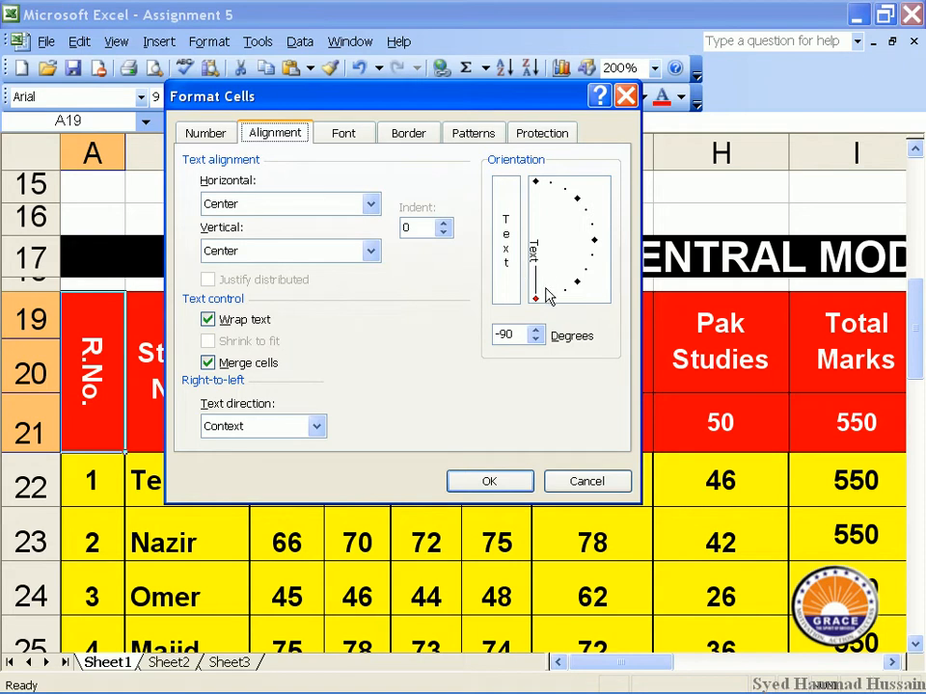
drag(537, 304, 595, 241)
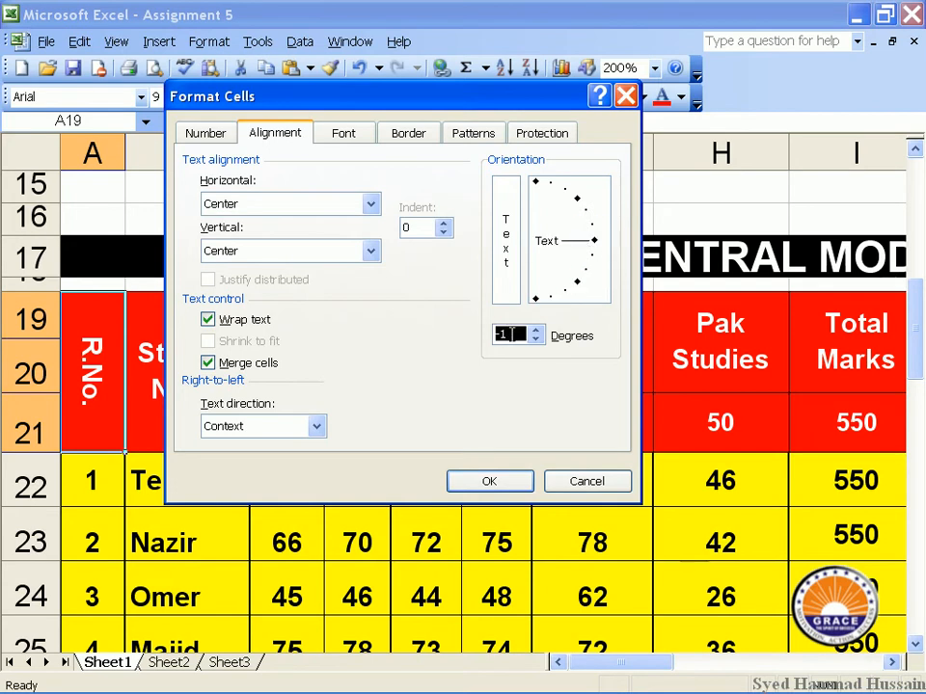
click(595, 241)
click(488, 481)
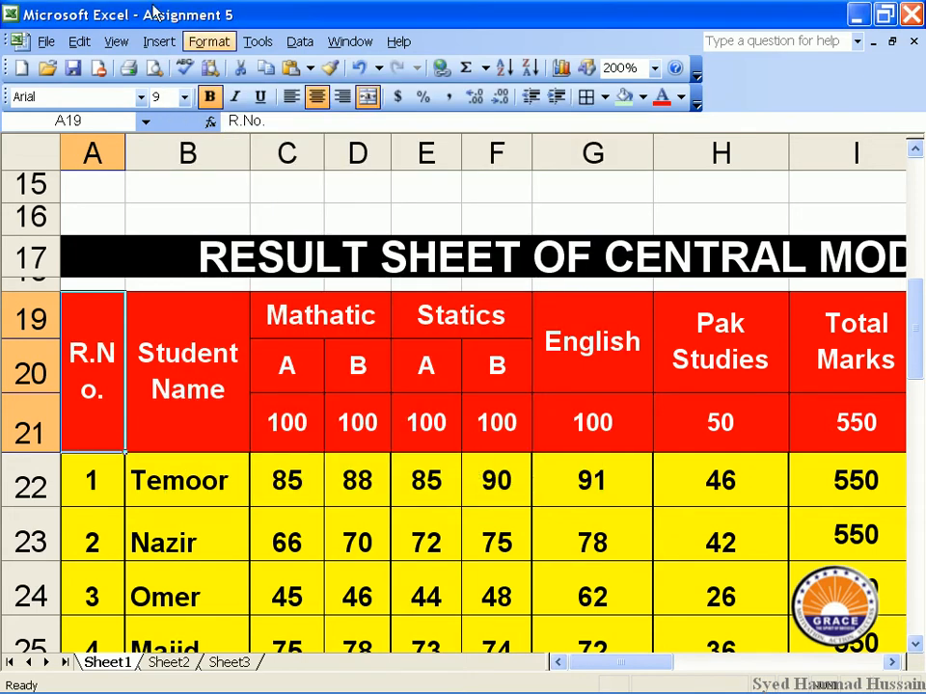
Rotate the R.No. header text to 90 degrees.
click(197, 44)
click(222, 66)
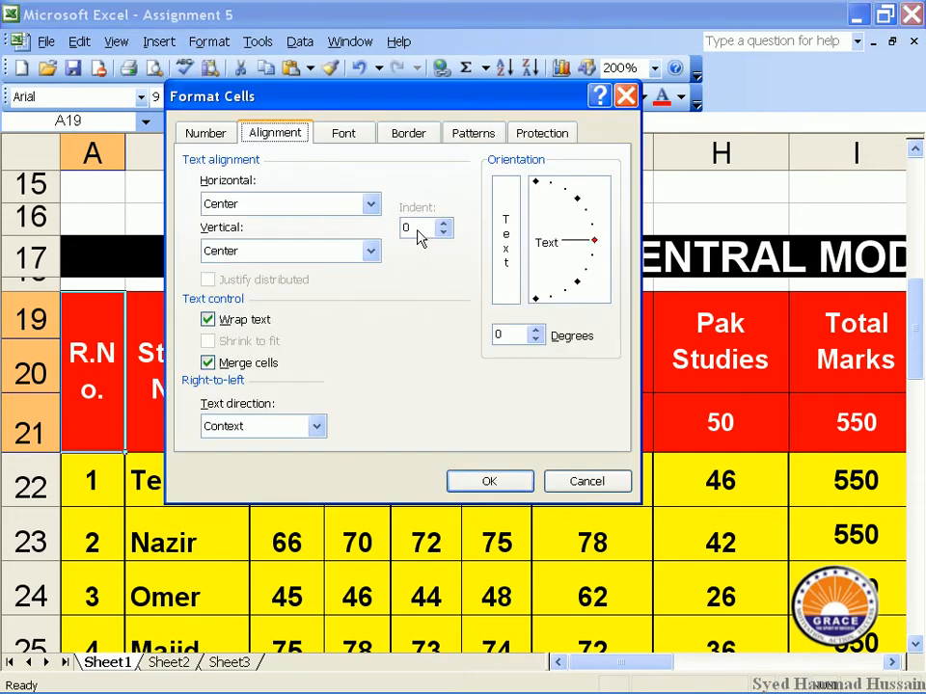
click(536, 300)
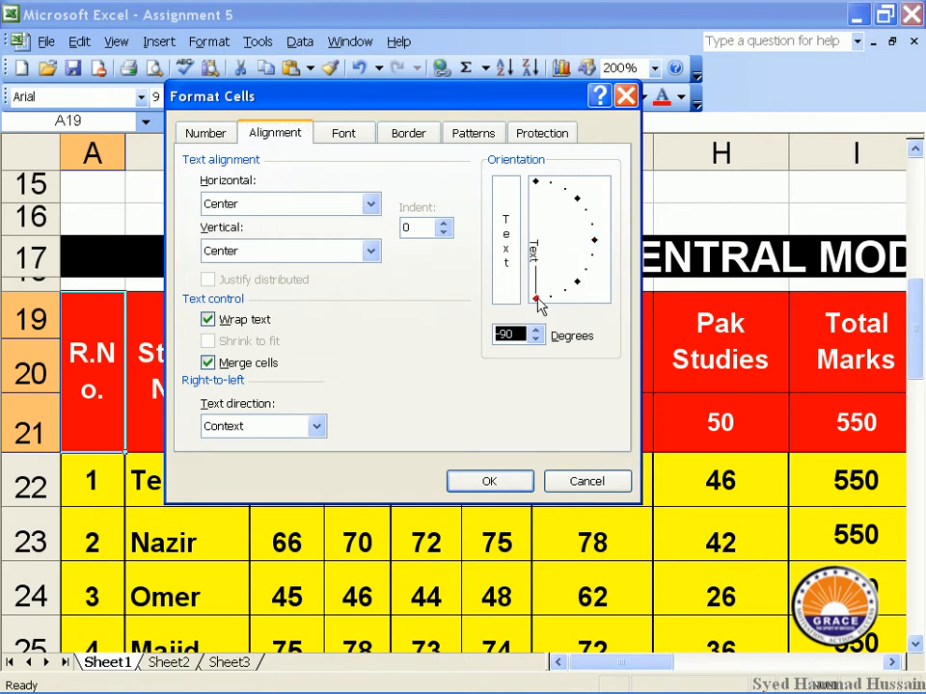
click(537, 183)
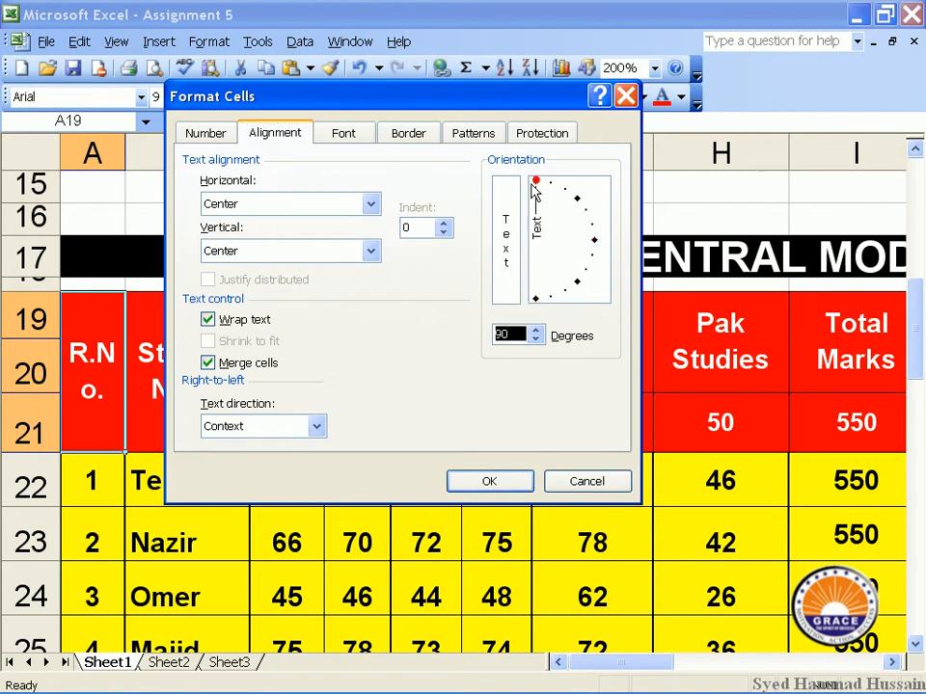
click(499, 481)
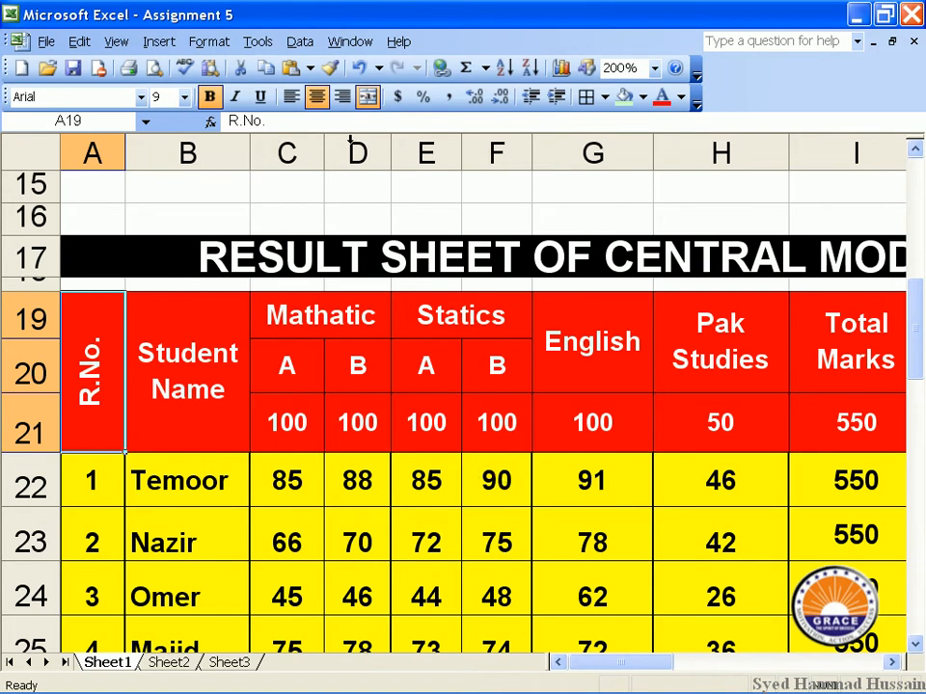
Change the R.No. header to vertically stacked letters.
click(208, 42)
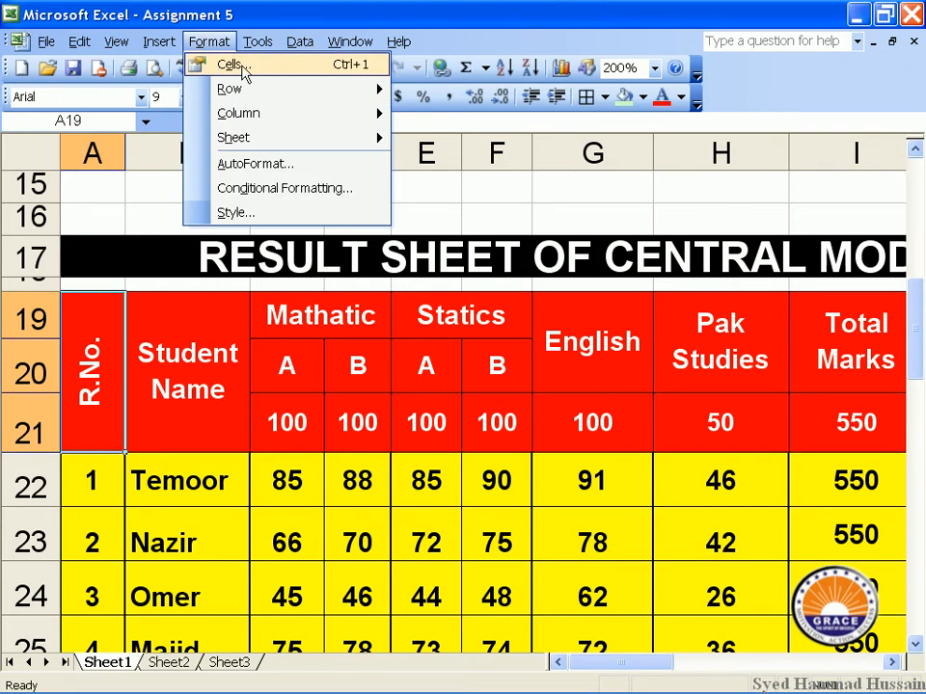
click(226, 65)
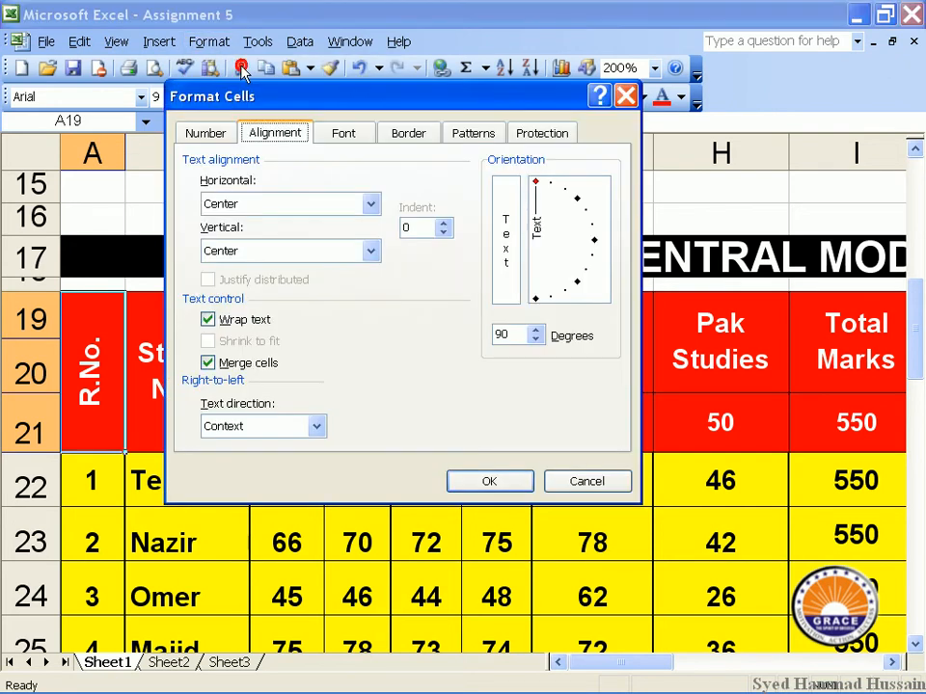
click(501, 262)
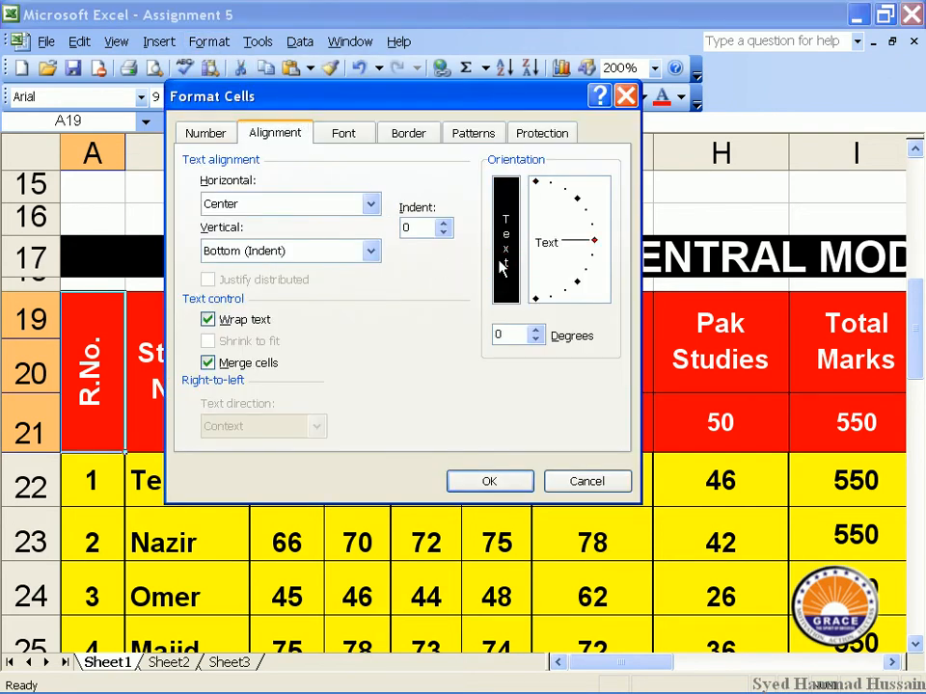
click(509, 477)
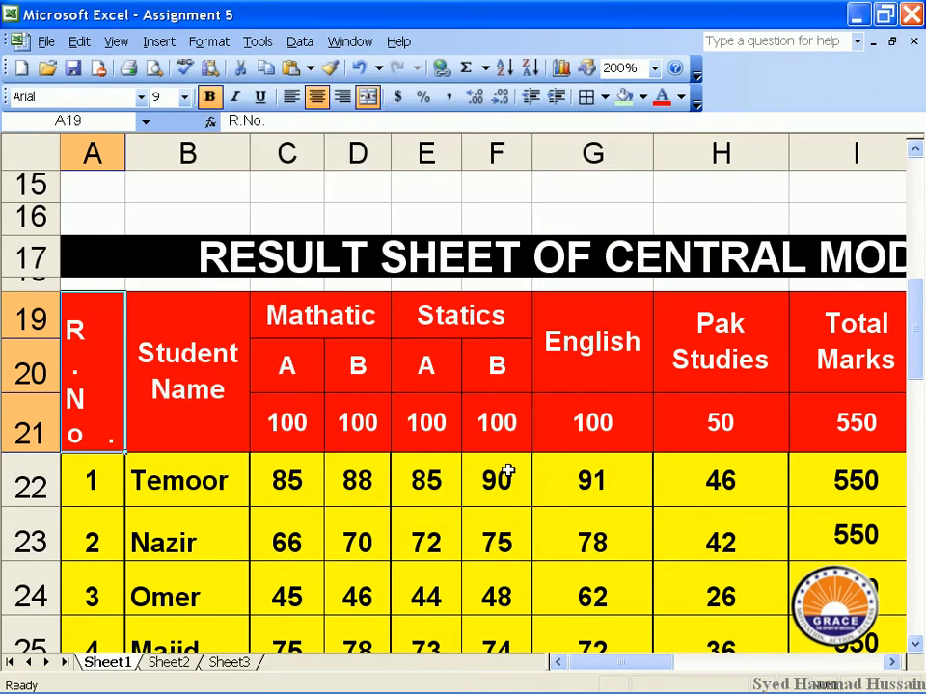
click(606, 339)
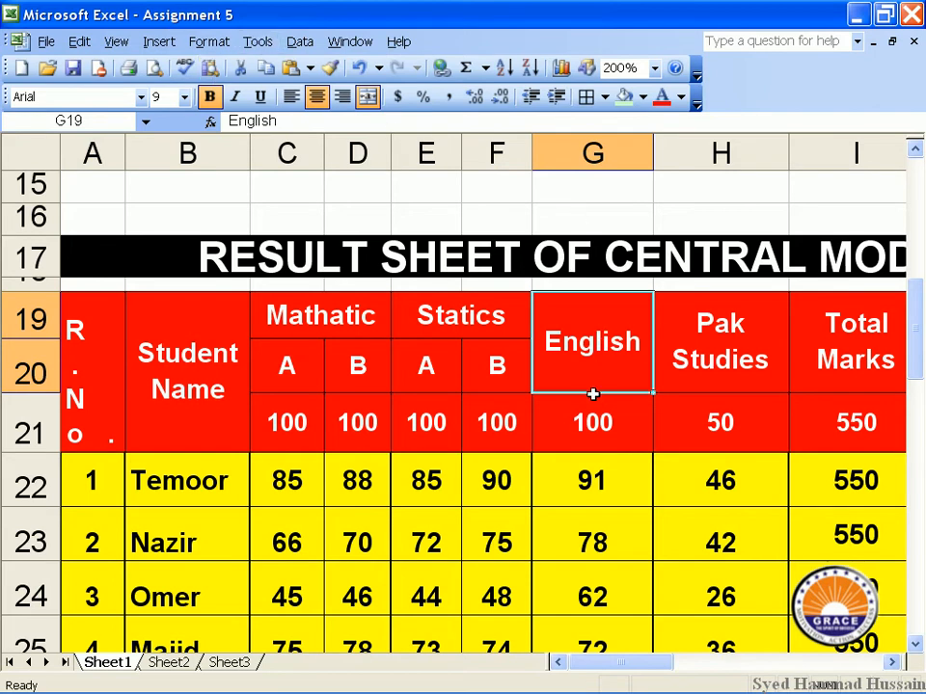
Tilt the English, Pak Studies and Total Marks headers upward to 30 degrees.
drag(631, 664, 696, 674)
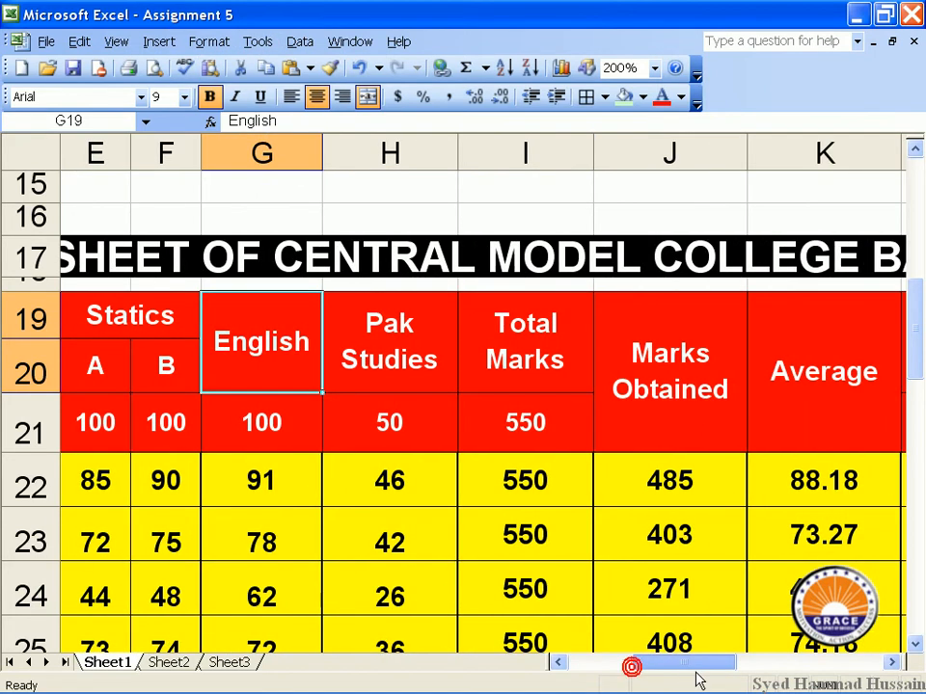
drag(548, 320, 314, 324)
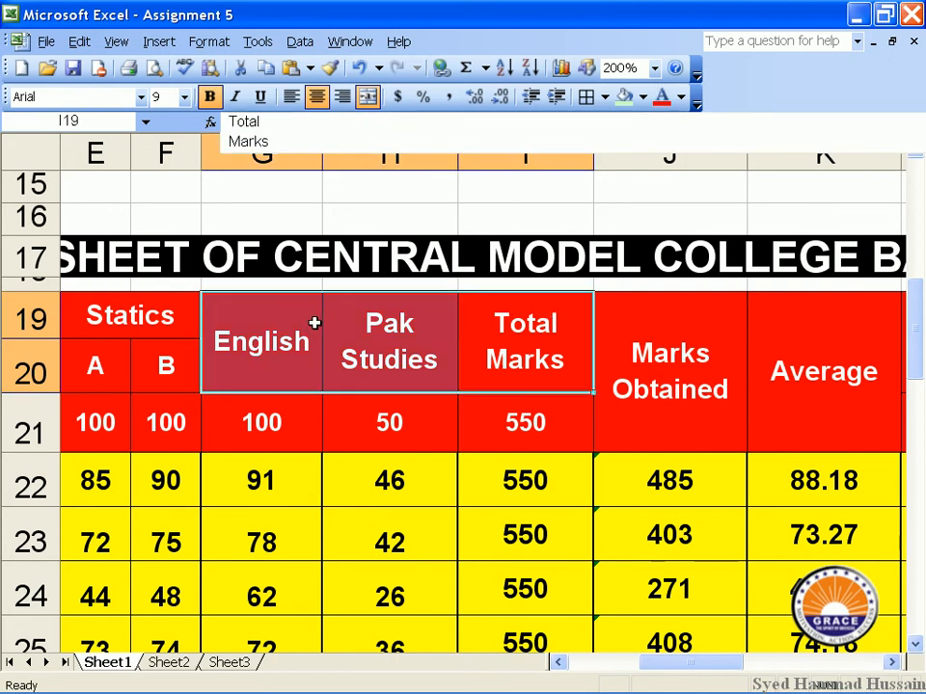
click(210, 42)
click(230, 66)
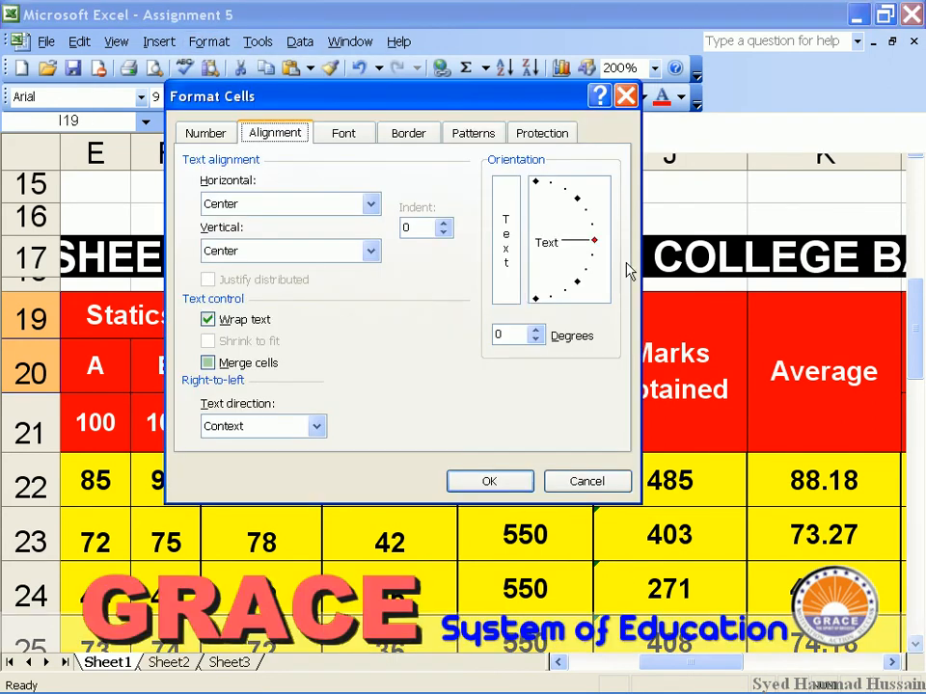
drag(593, 240, 584, 214)
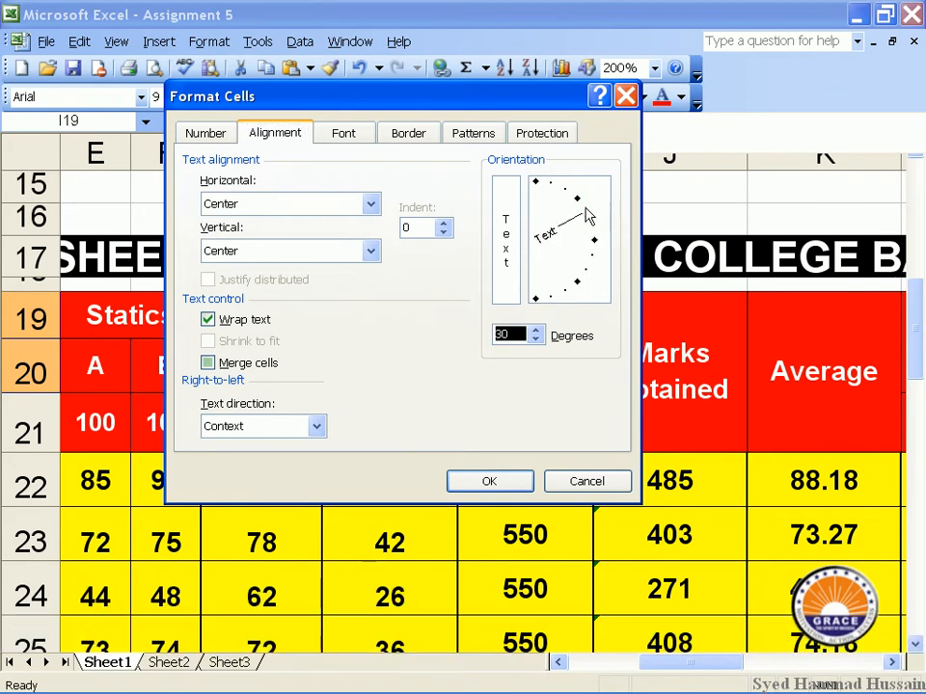
click(489, 481)
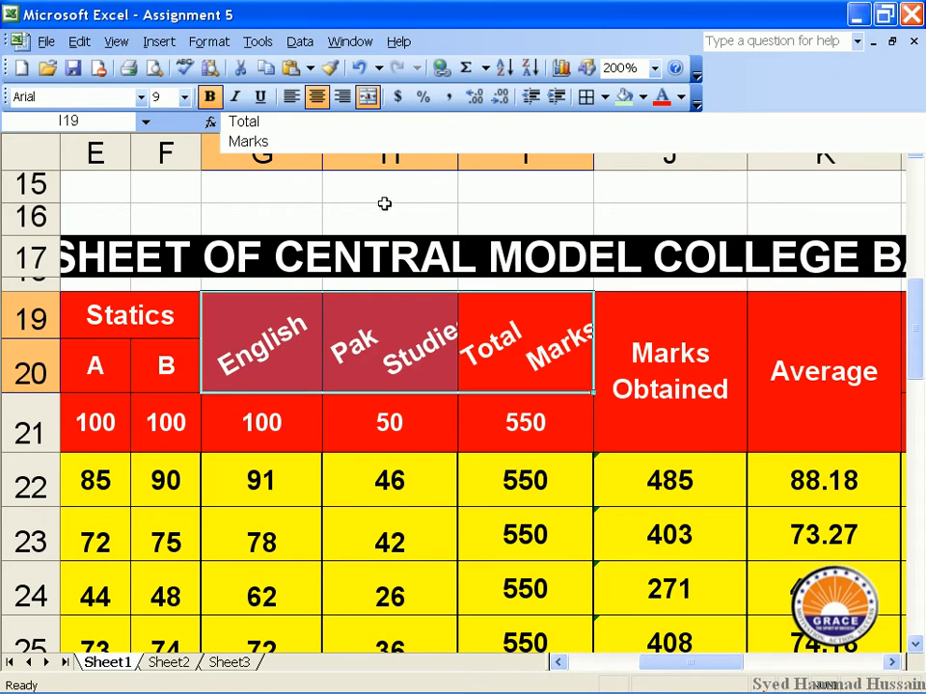
Lower the headers' text angle to 15 degrees.
click(208, 42)
click(225, 62)
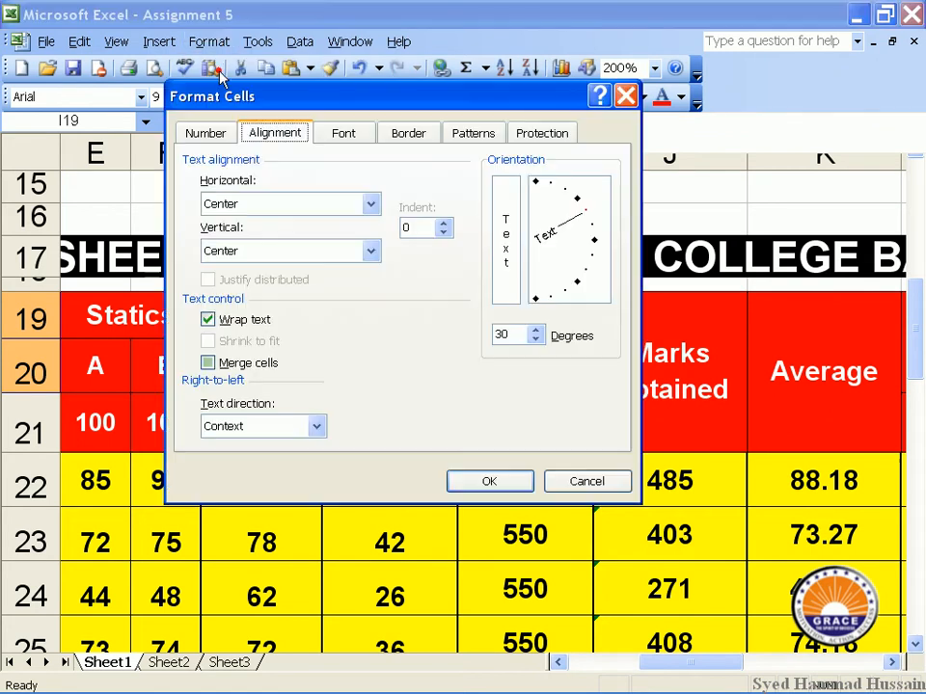
click(592, 224)
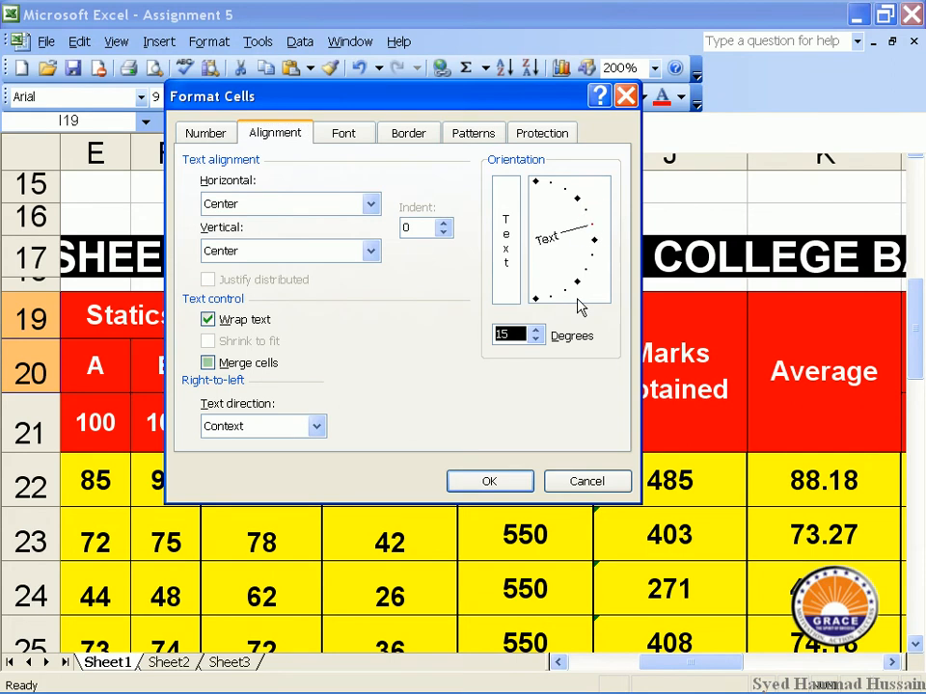
click(492, 487)
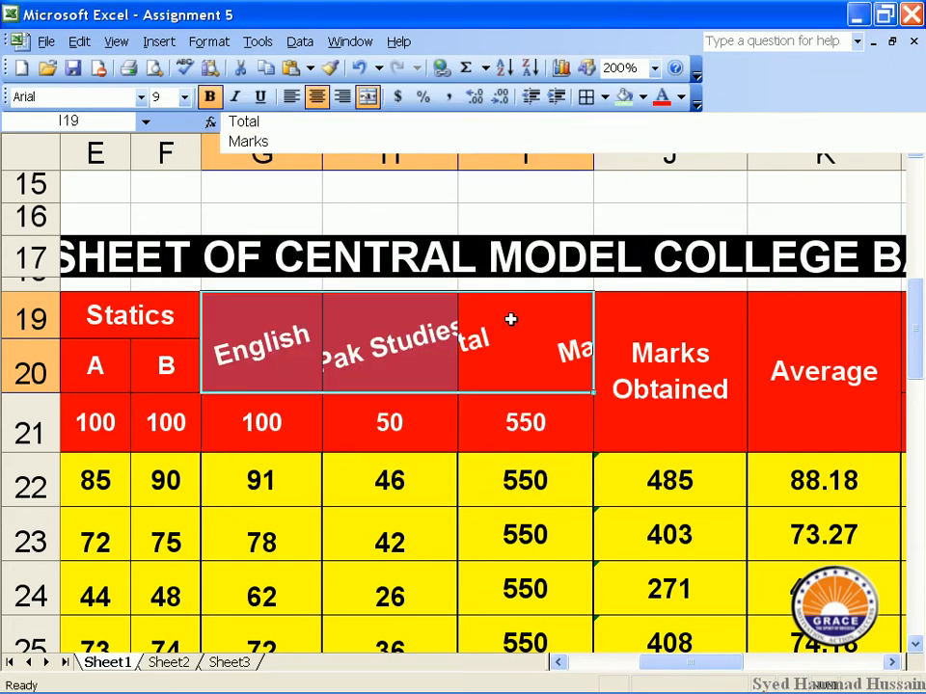
Raise the headers' text angle to 45 degrees.
click(208, 41)
click(228, 62)
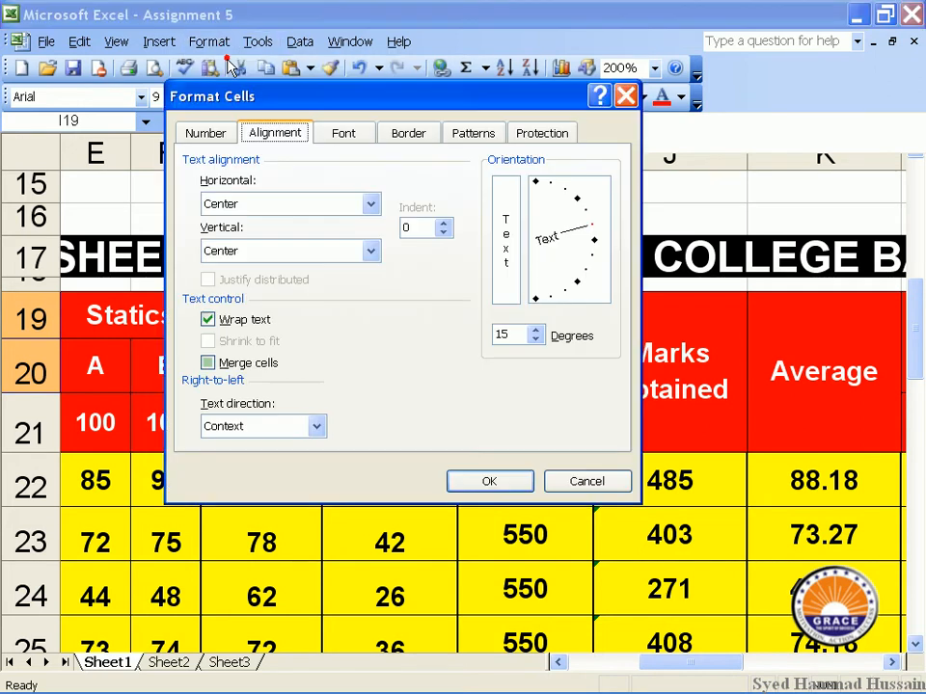
click(578, 197)
click(507, 479)
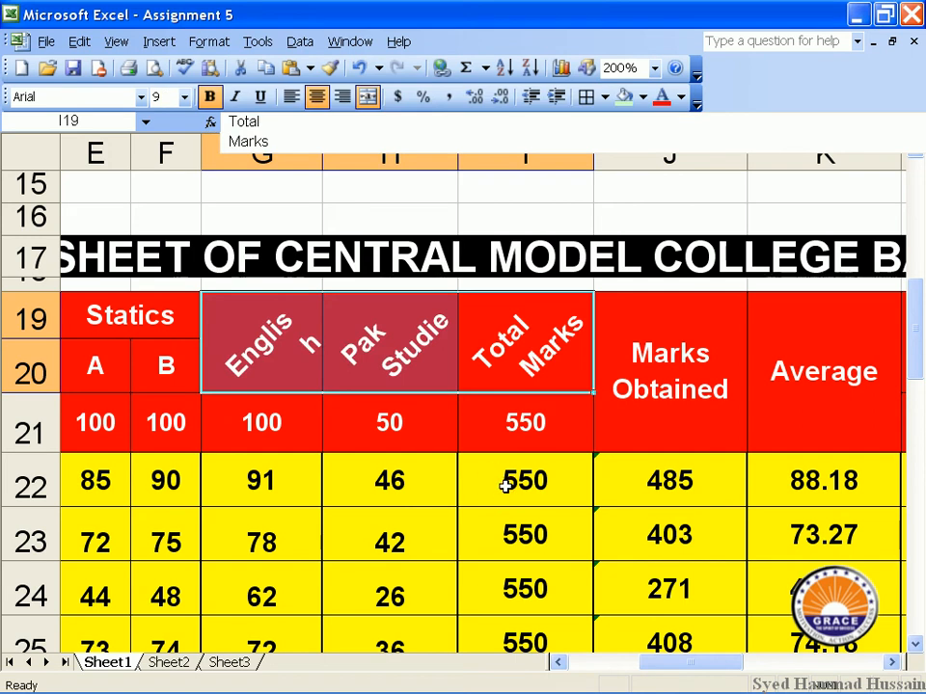
click(365, 376)
click(240, 357)
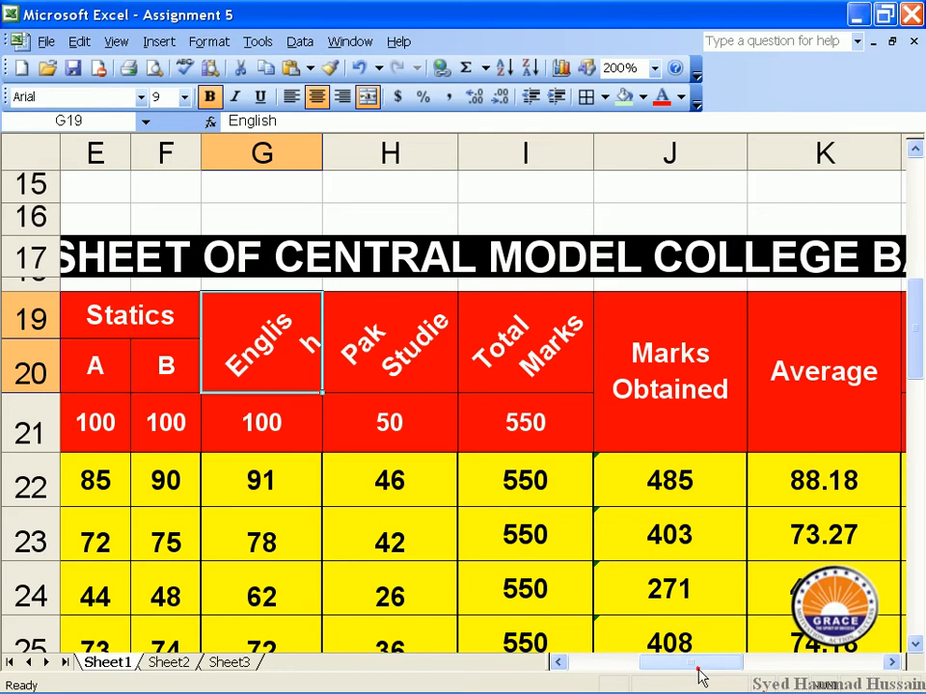
drag(701, 678, 727, 674)
Rotate the Average header text to -90 degrees.
click(694, 372)
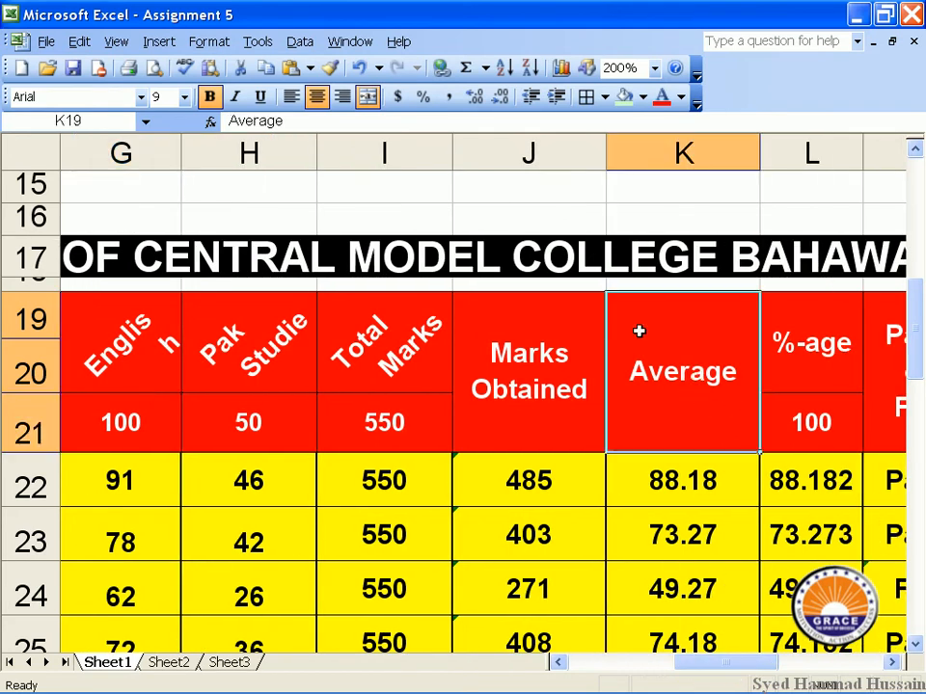
click(206, 43)
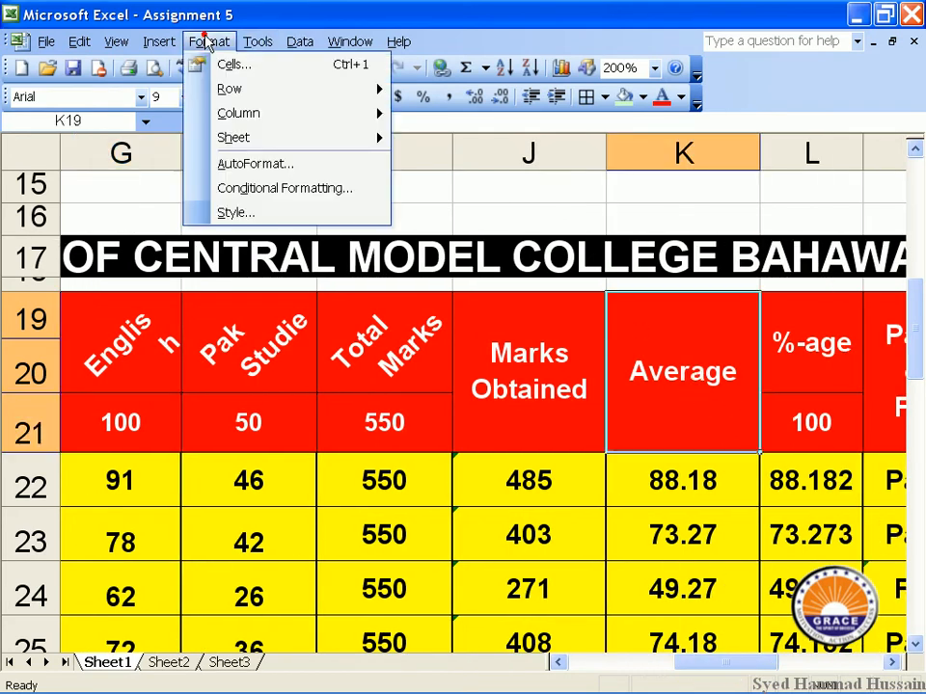
click(193, 64)
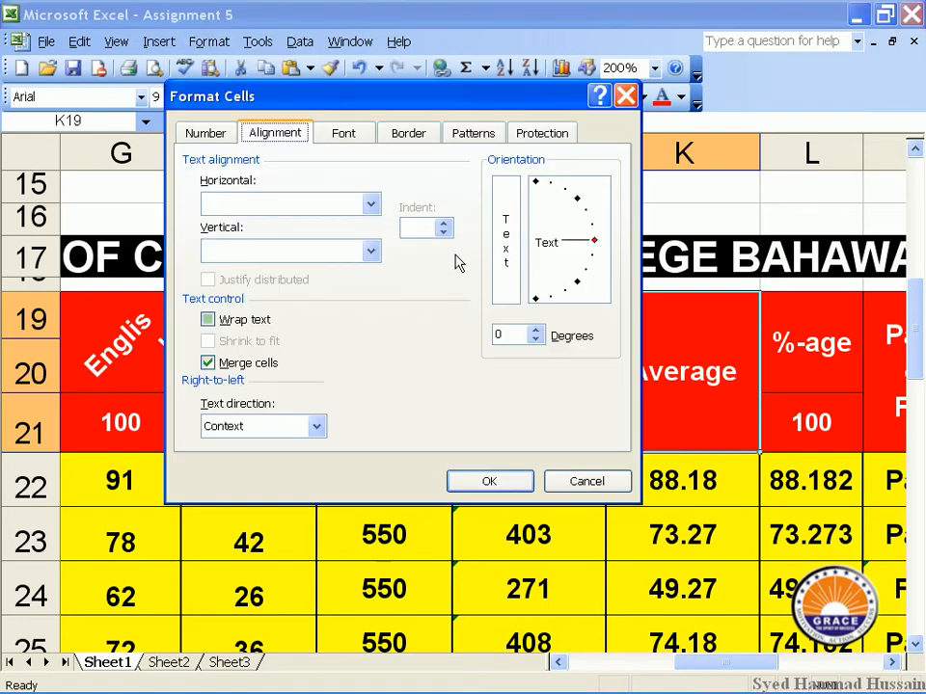
click(538, 299)
click(539, 298)
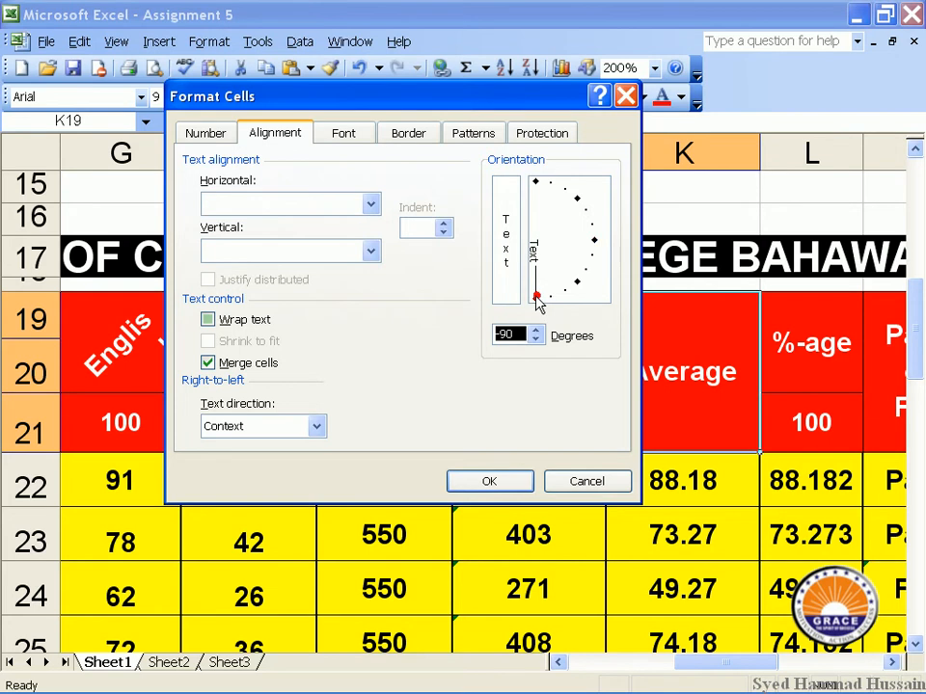
click(488, 480)
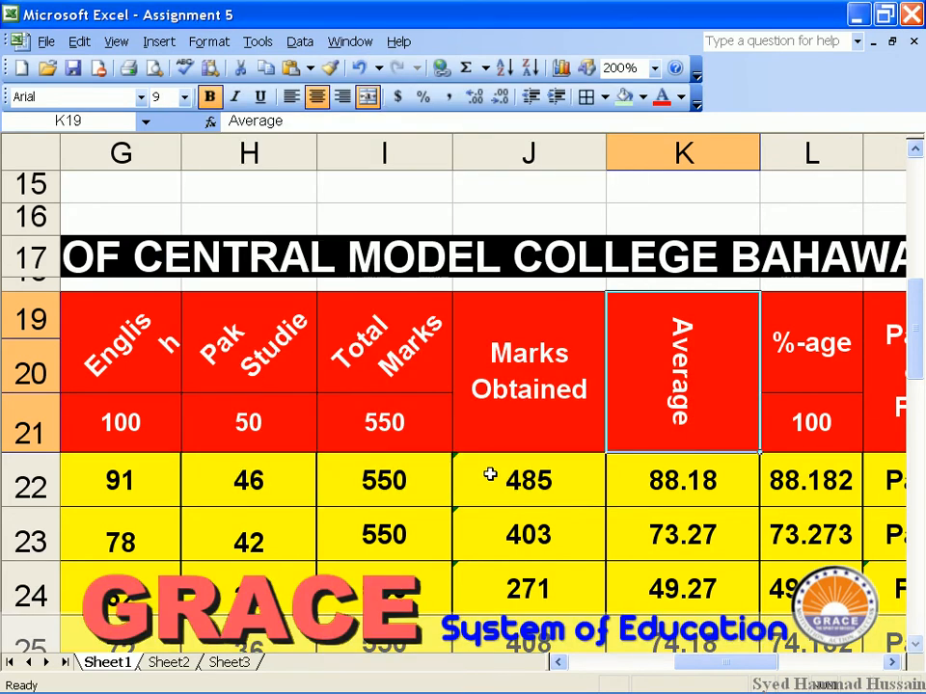
Review the Marks Obtained header's format settings and close them unchanged.
click(539, 373)
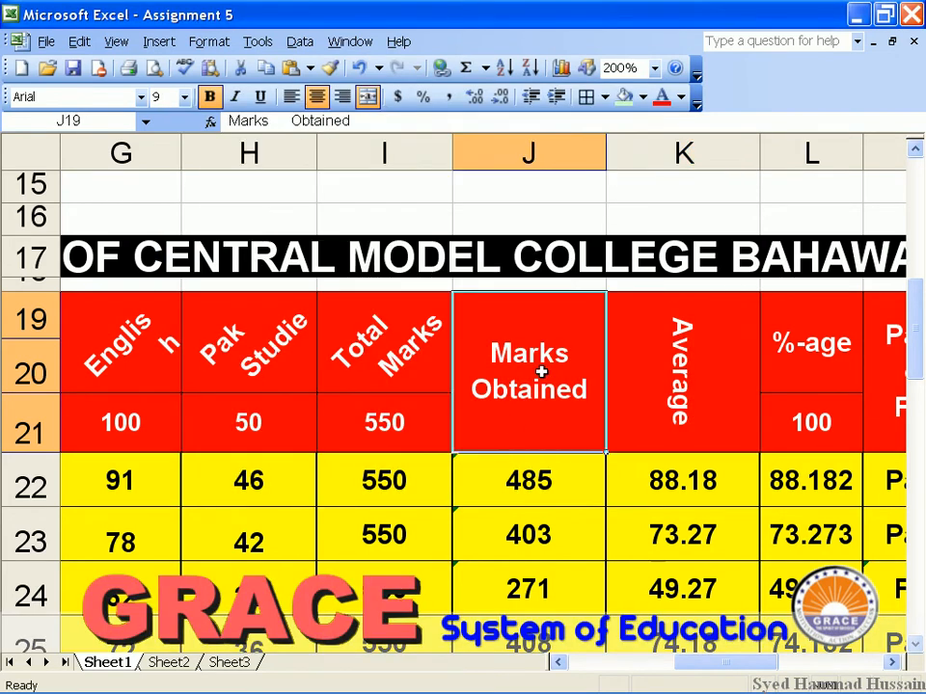
click(208, 41)
click(238, 66)
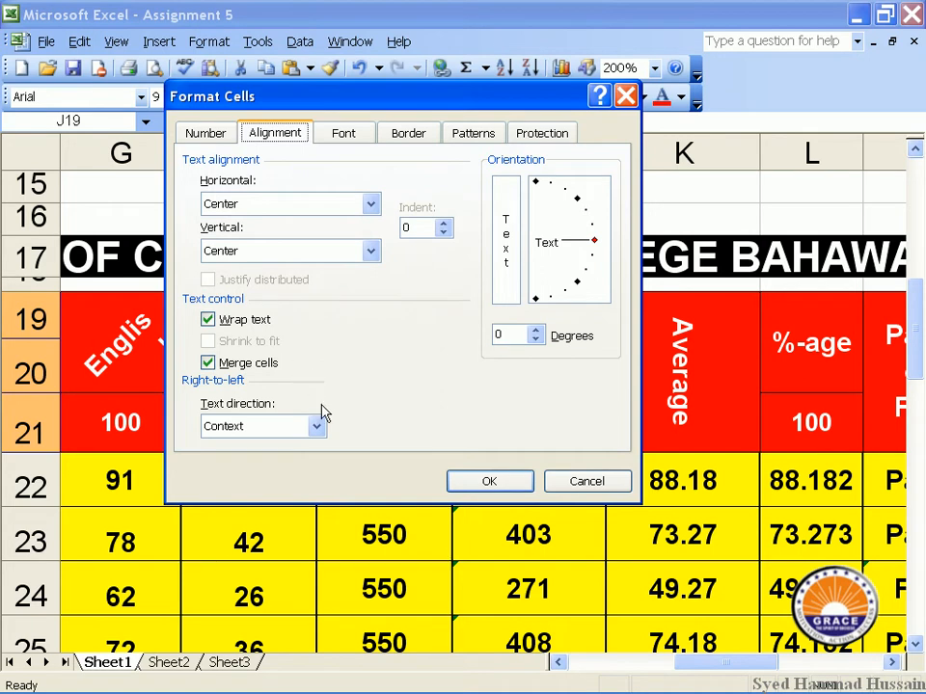
click(625, 488)
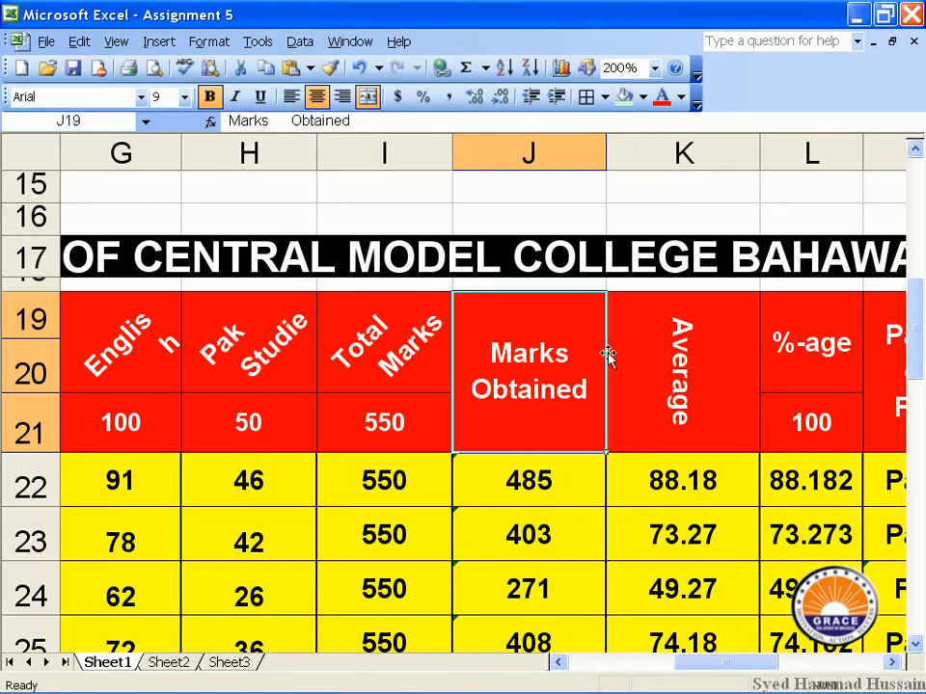
drag(711, 670, 797, 660)
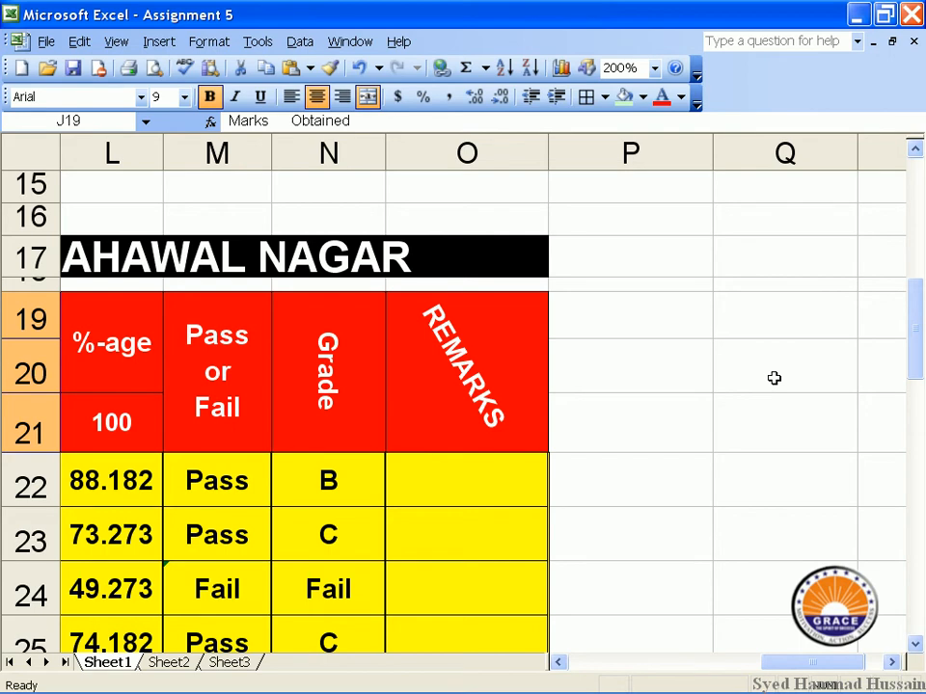
Enter 'Wrap text command in excel' in cell O34 and check its overflow.
scroll(790, 386, down, 6)
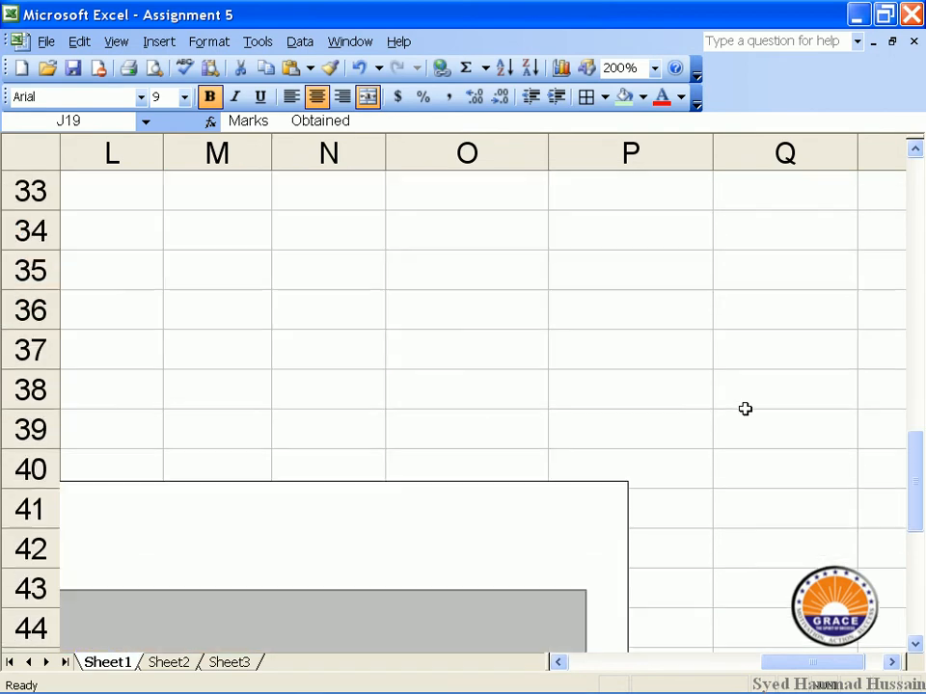
scroll(461, 285, up, 1)
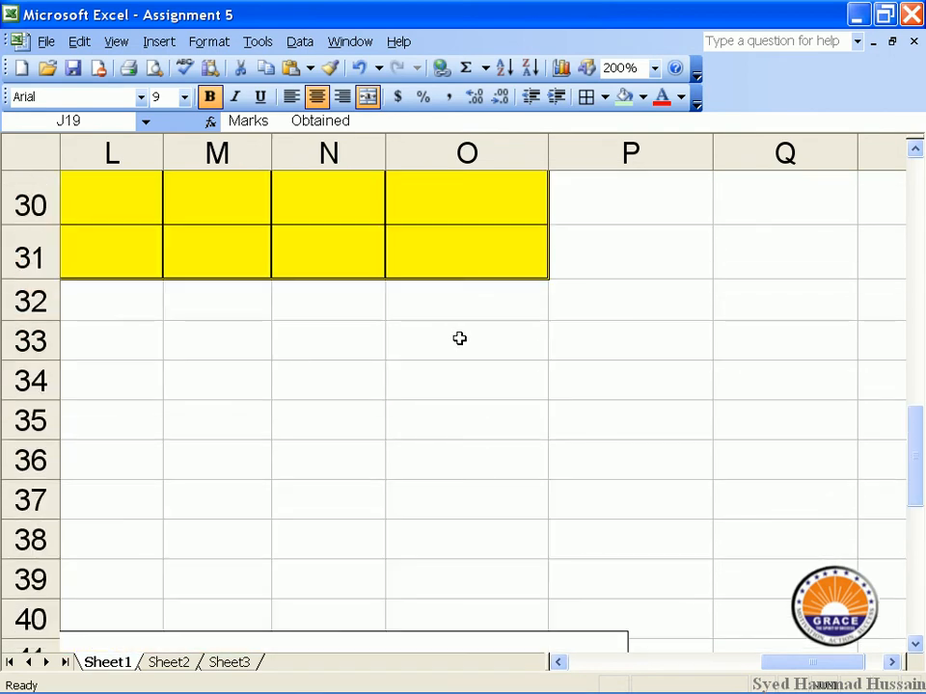
click(473, 385)
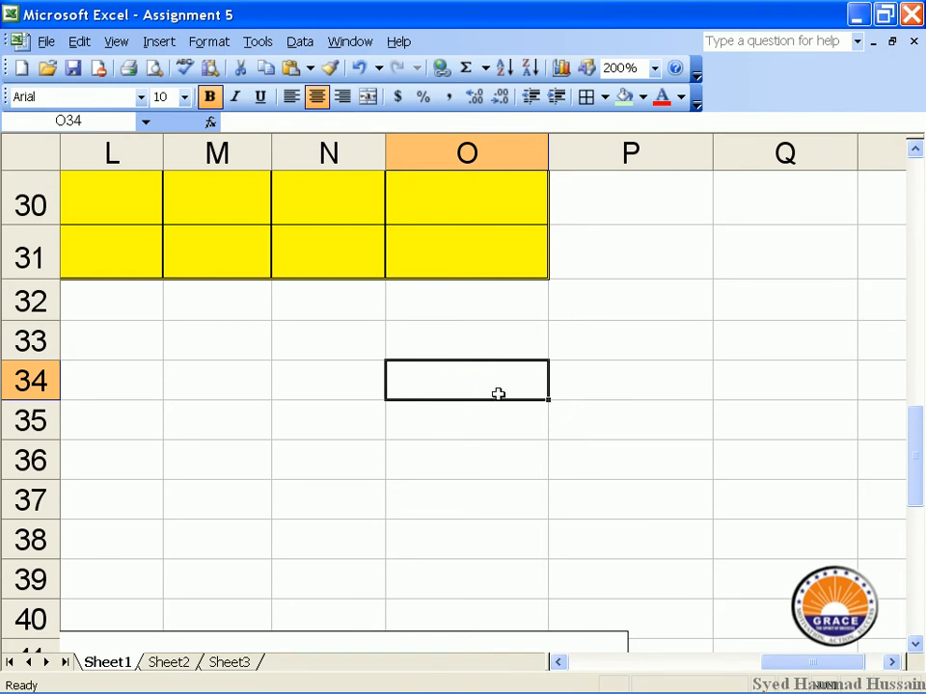
text(Wra)
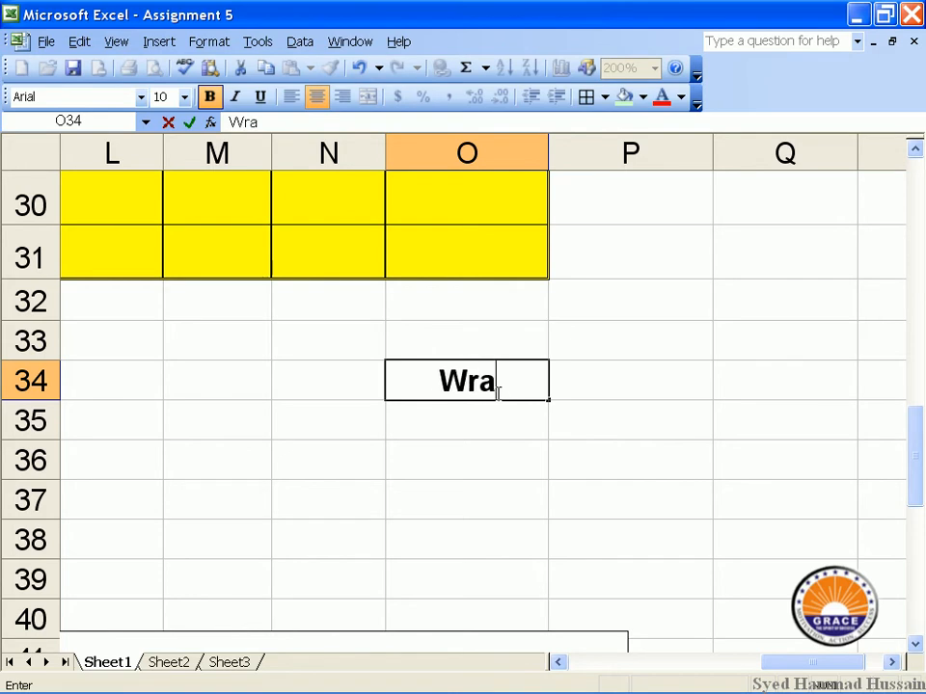
text(p text comman)
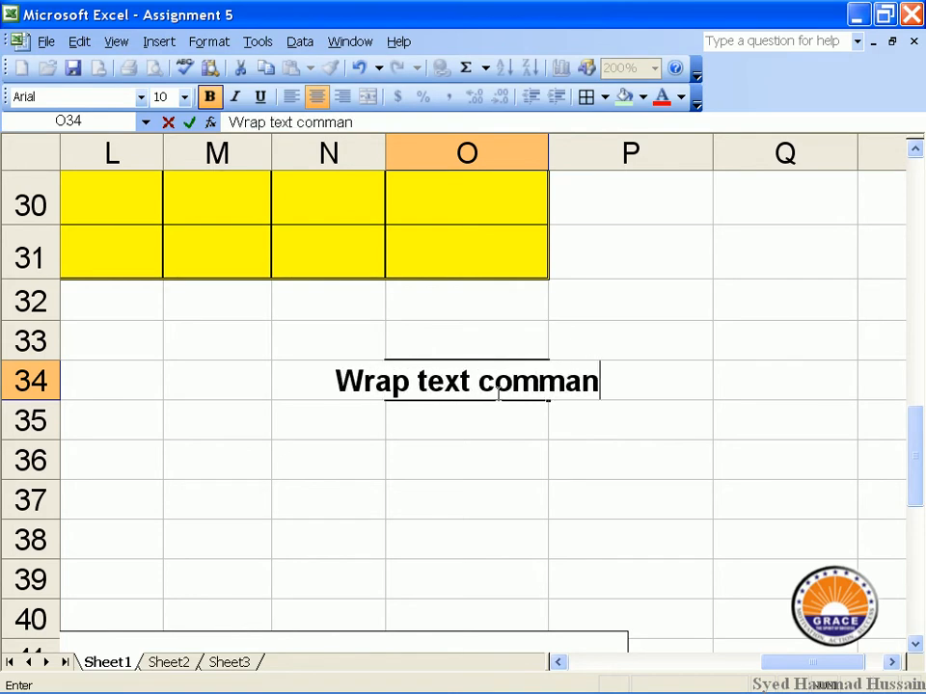
text(d in excel)
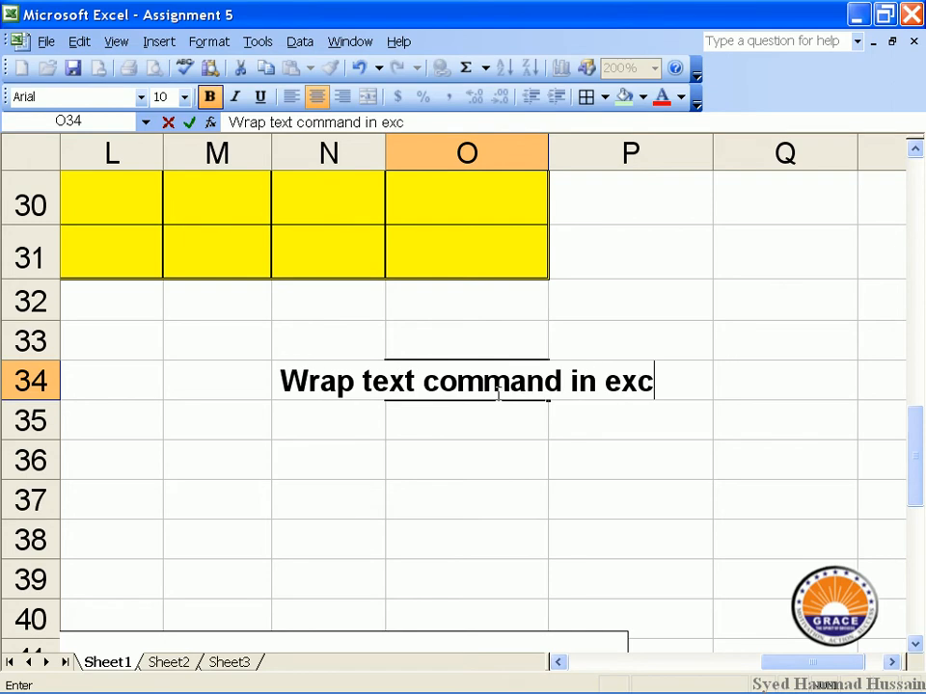
click(491, 431)
click(491, 376)
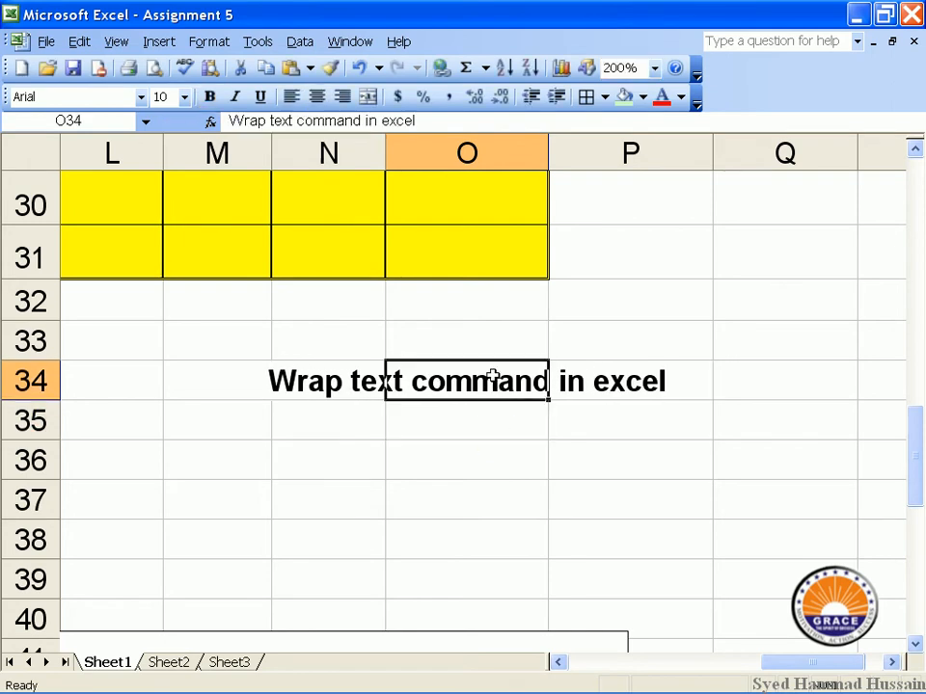
click(614, 385)
click(326, 378)
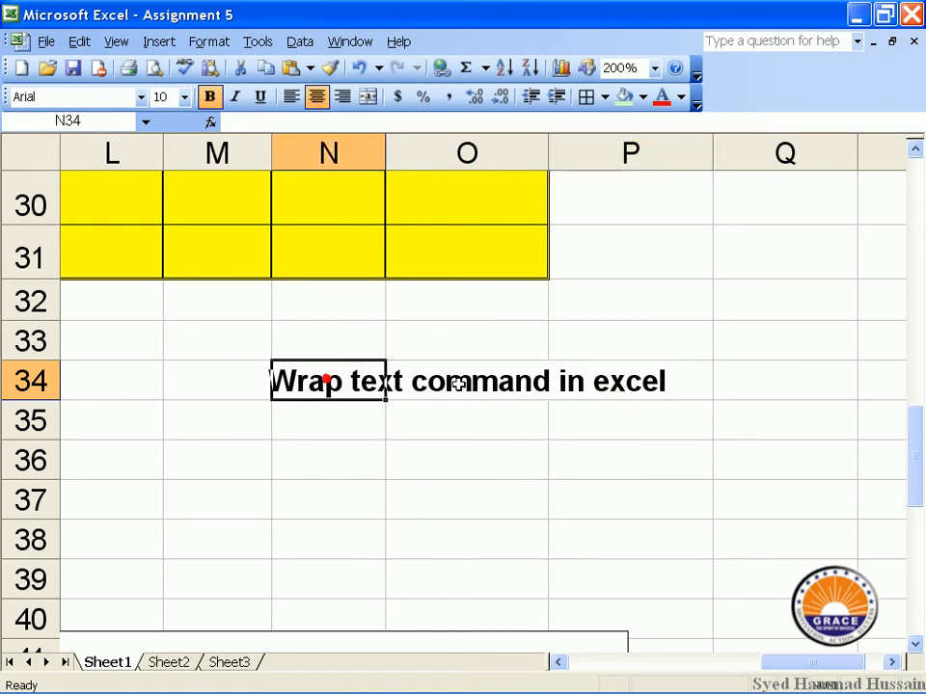
click(457, 380)
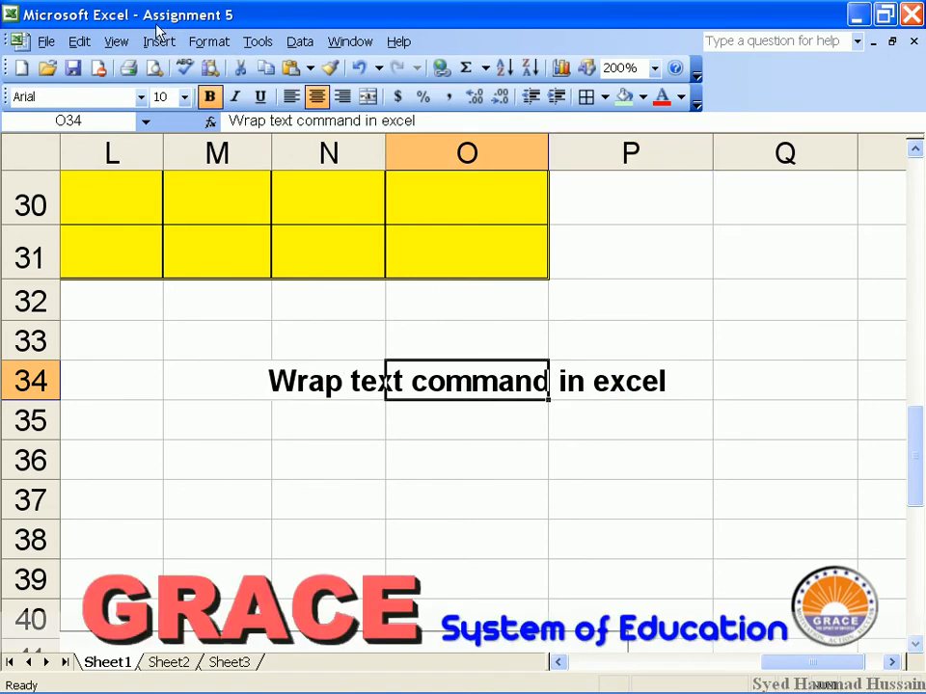
Turn on Wrap text for O34 so the sentence fits over three lines.
click(192, 43)
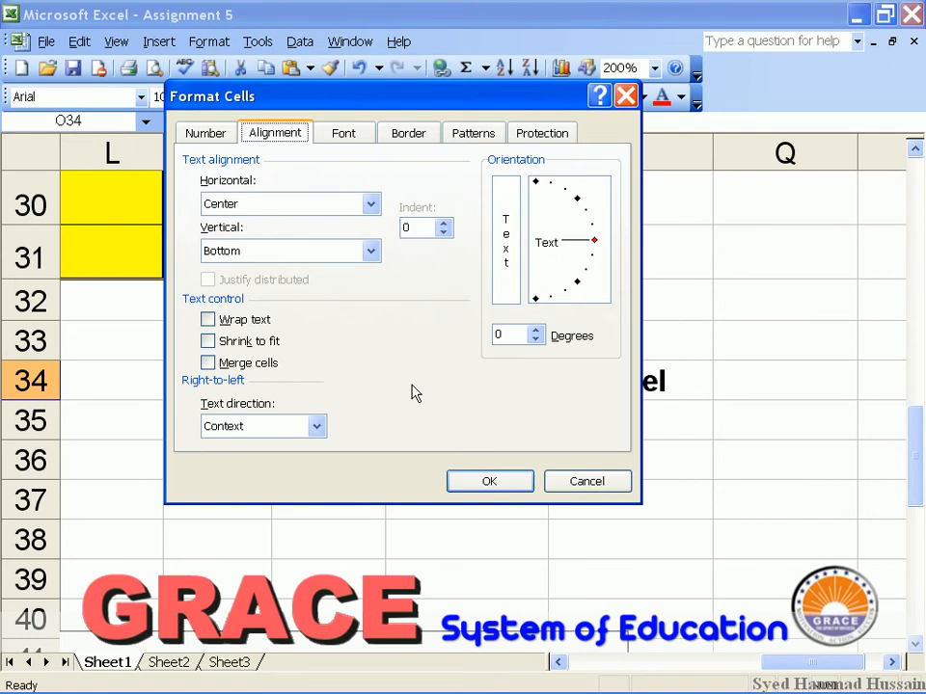
click(230, 319)
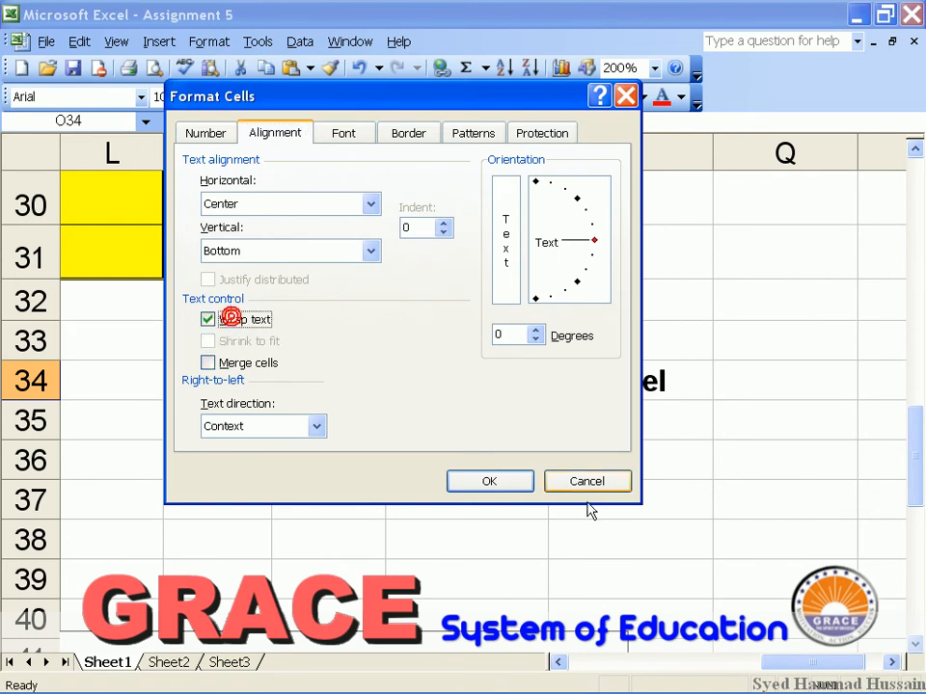
click(519, 479)
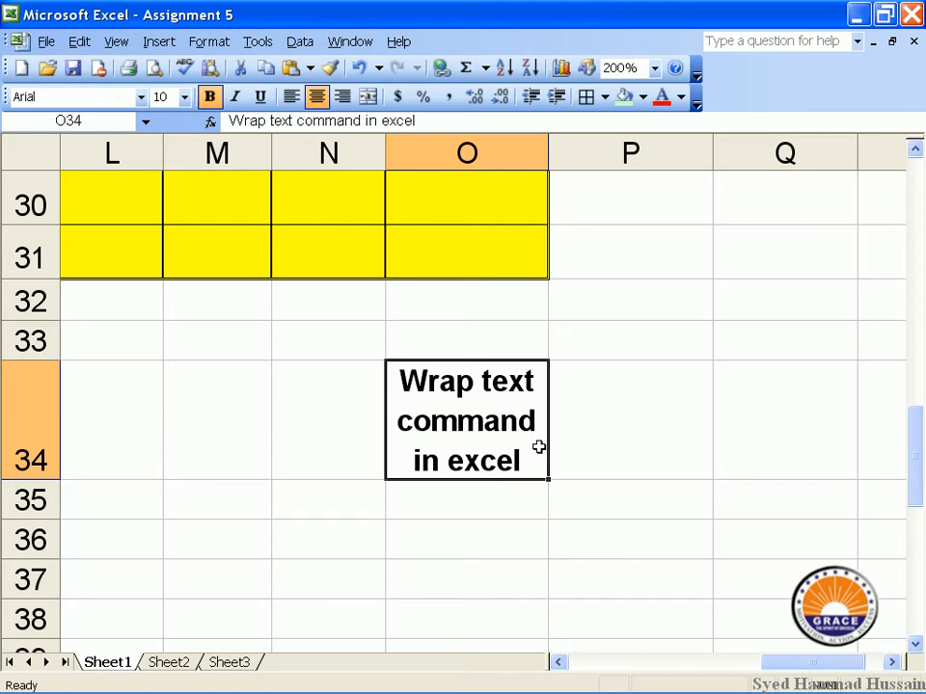
click(618, 431)
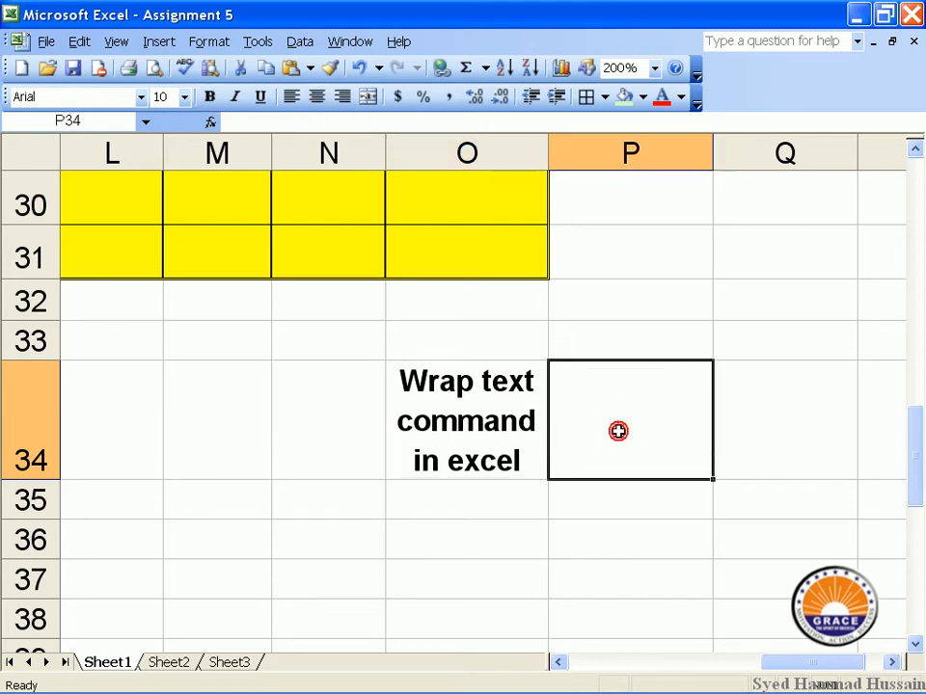
Type the label 'Shrink to fit command in excel' into cell O36.
click(409, 535)
click(409, 535)
text(Shring)
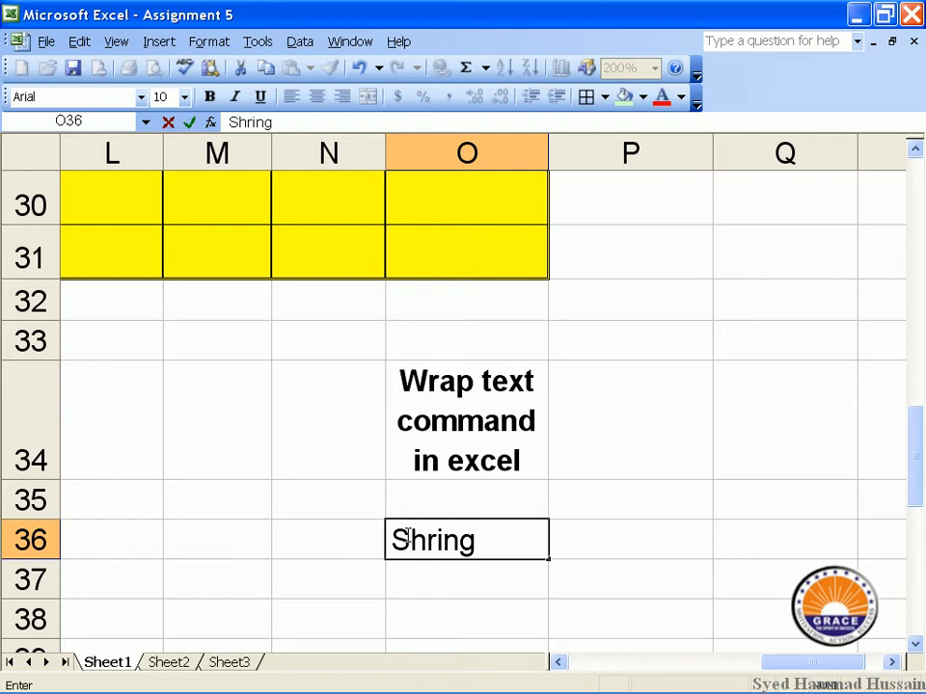
key(BackSpace)
text(k to fit)
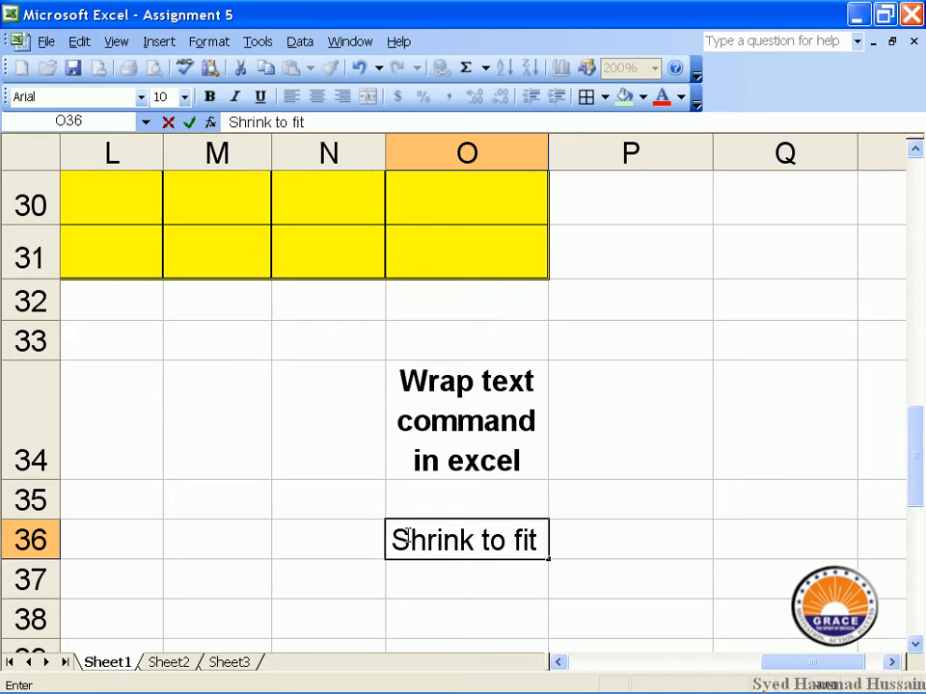
text(command in excel)
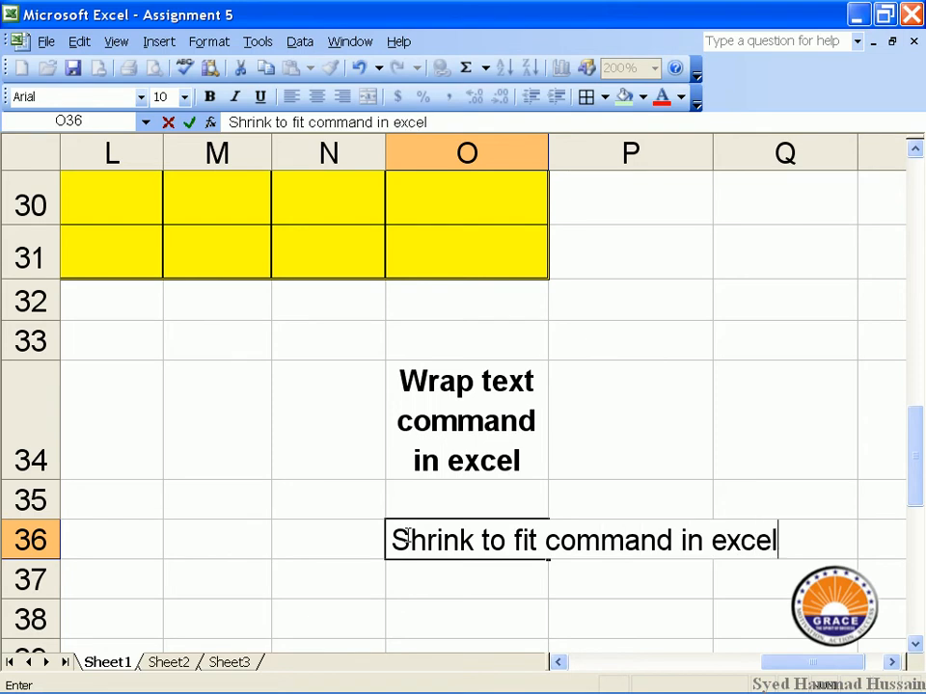
click(419, 575)
Apply Shrink to fit to O36, then undo it.
click(419, 537)
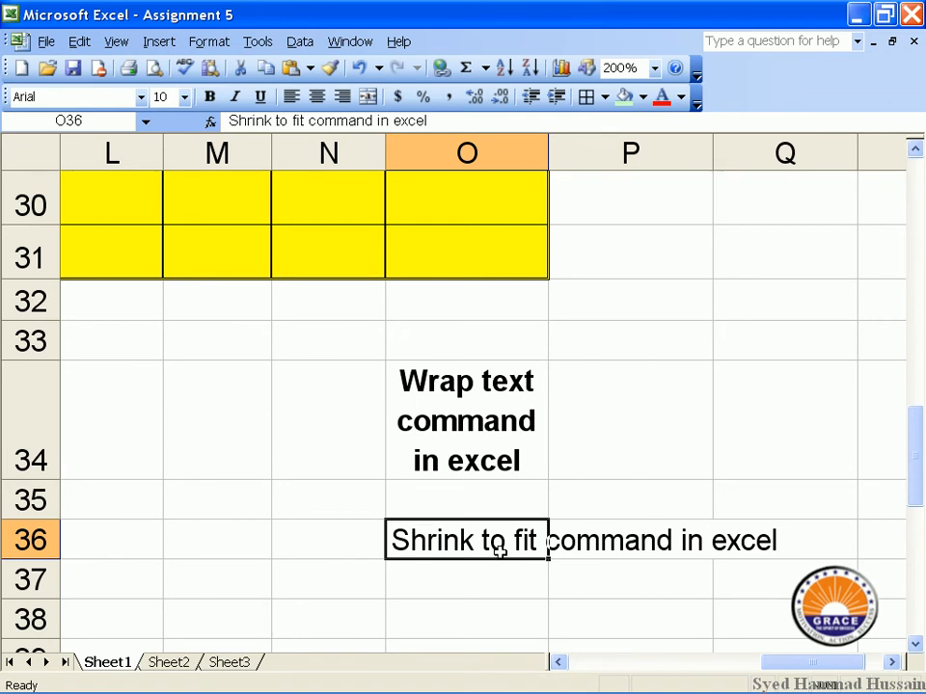
click(226, 43)
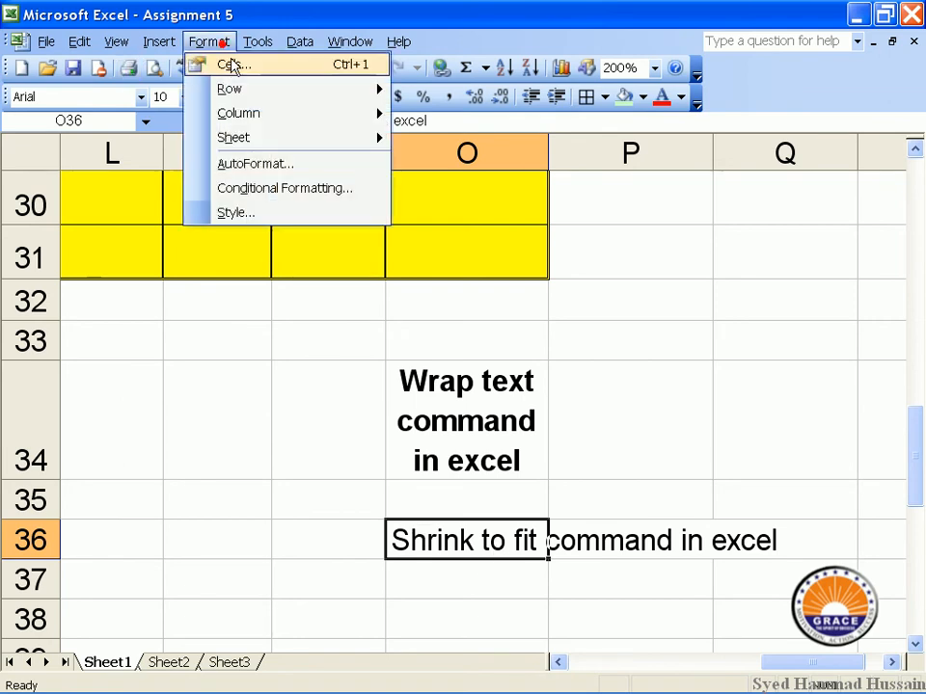
click(229, 64)
click(245, 343)
click(490, 481)
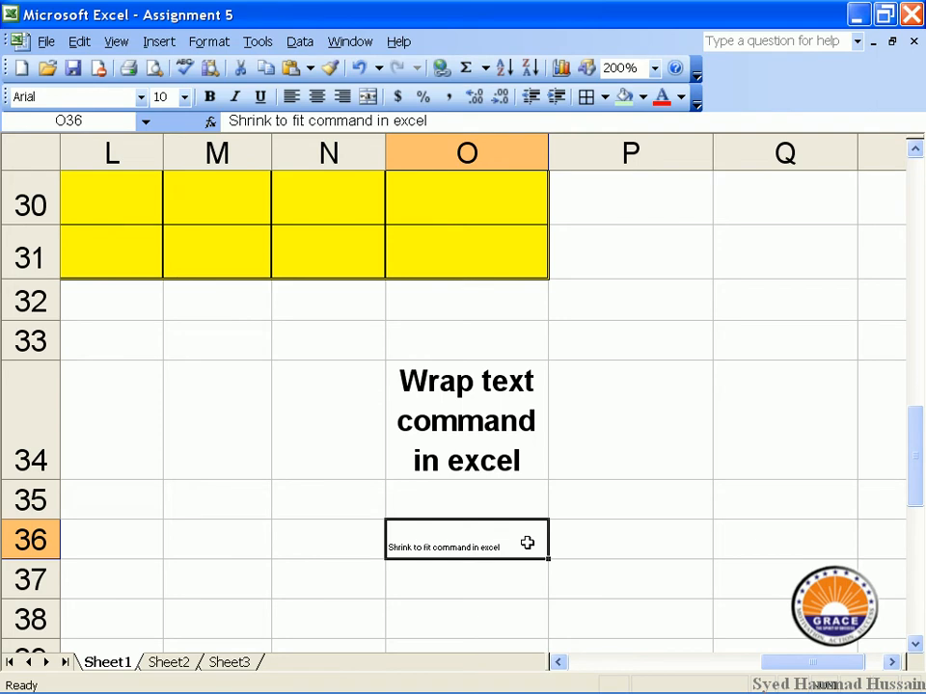
key(ctrl+z)
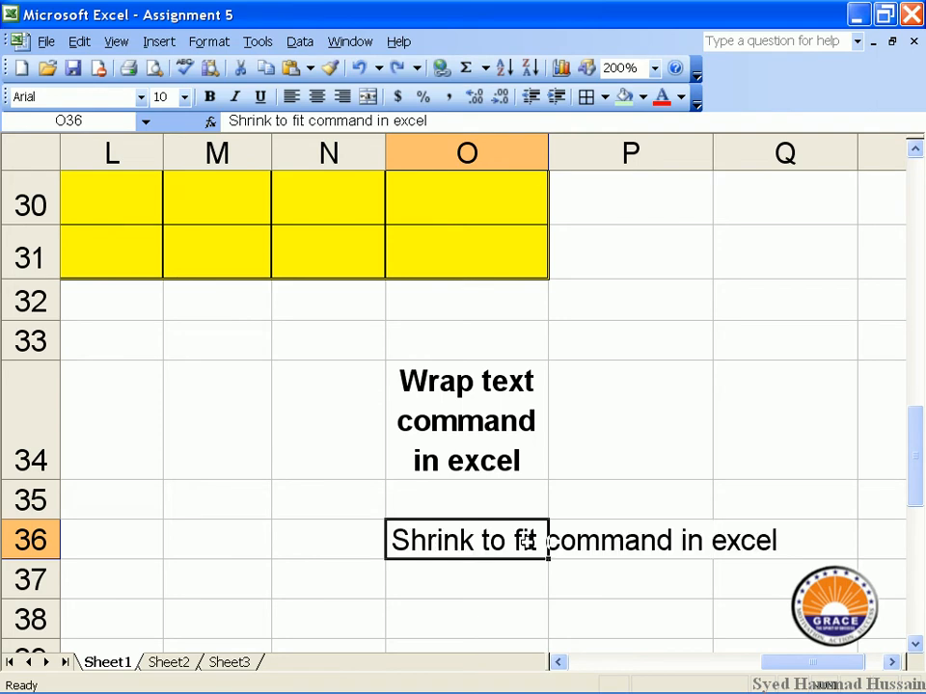
Shorten the O36 label to 'Shrink to fit command' by deleting 'in excel'.
double_click(556, 546)
double_click(528, 542)
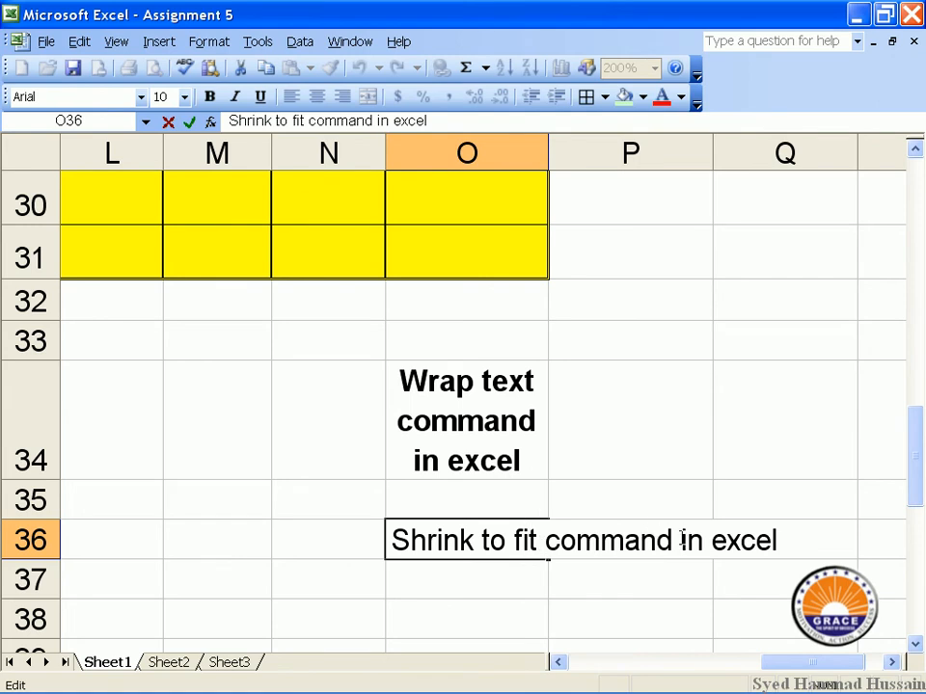
drag(682, 540, 778, 542)
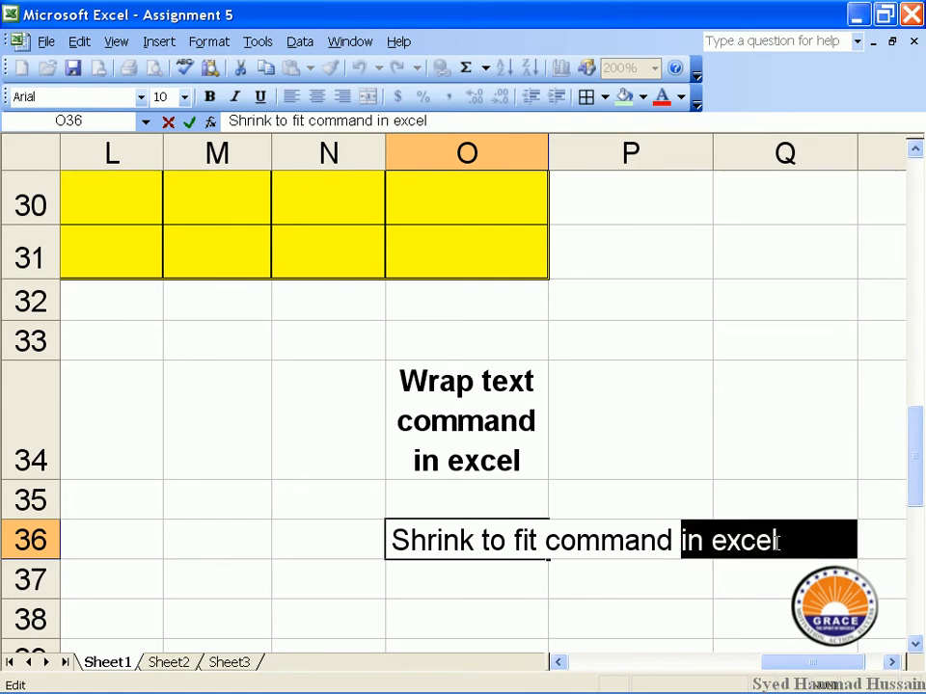
key(Delete)
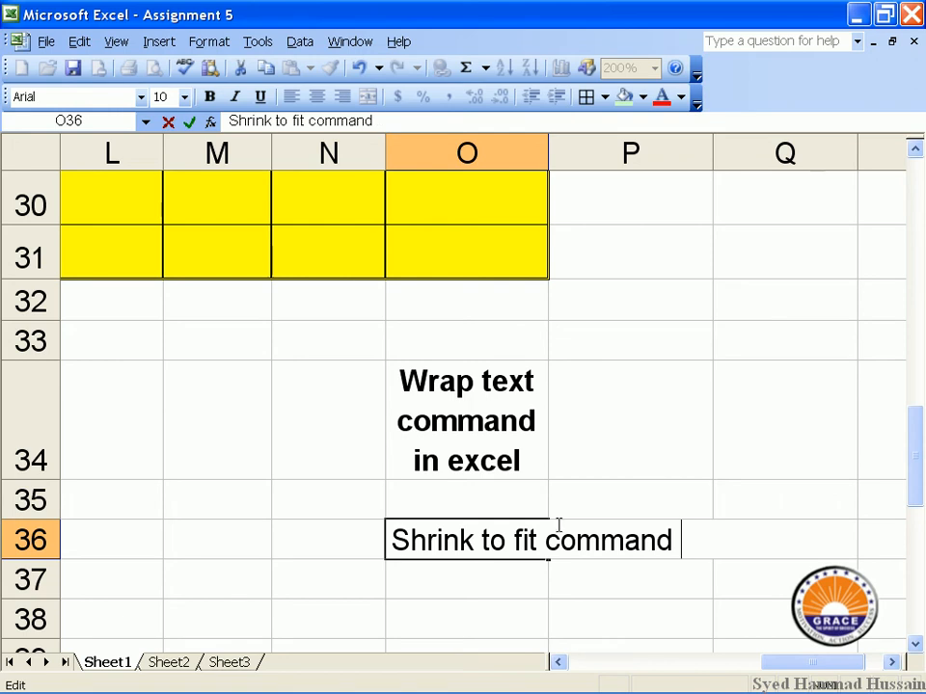
key(Return)
Reapply Shrink to fit to the shortened label in O36.
click(470, 547)
click(209, 41)
click(231, 57)
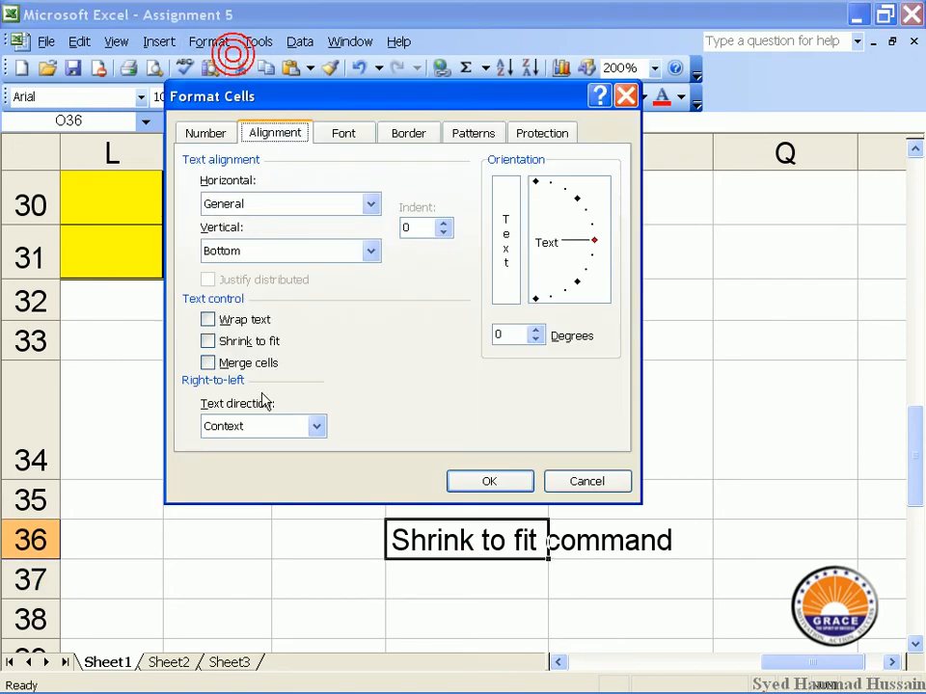
click(248, 341)
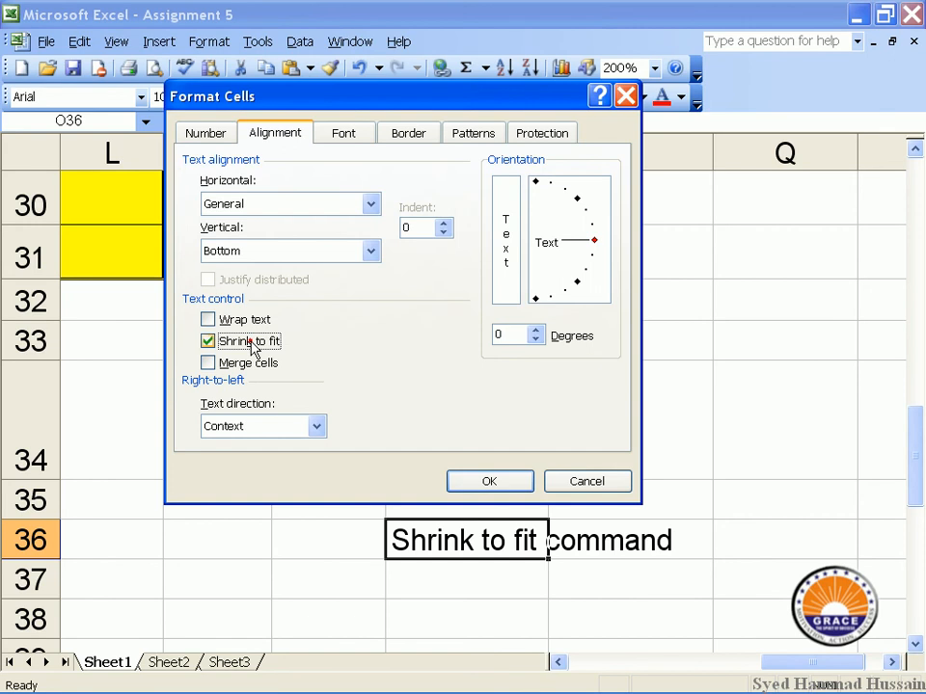
click(459, 480)
click(650, 512)
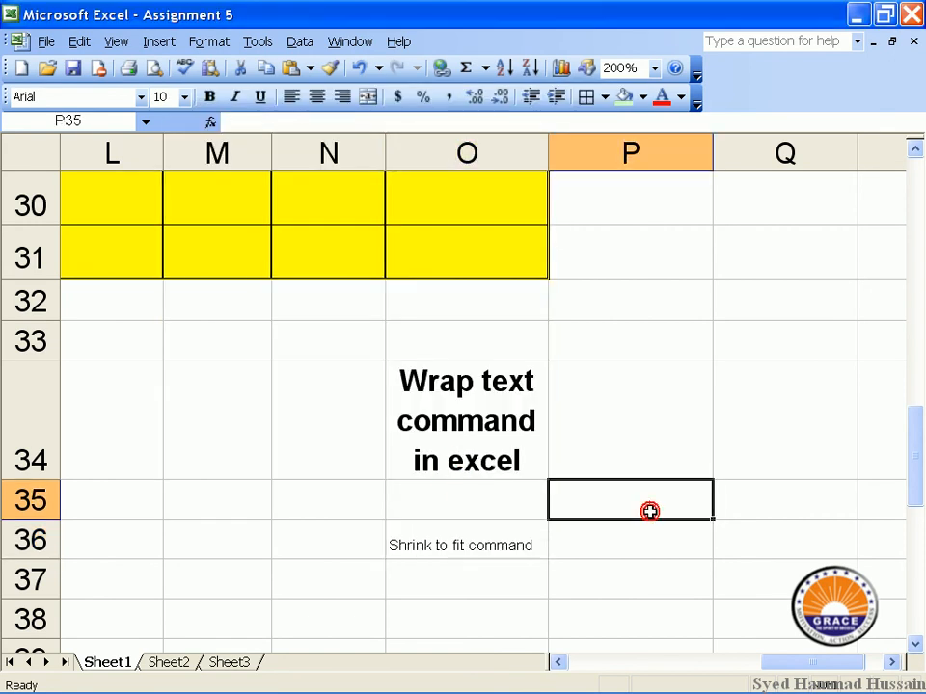
click(538, 538)
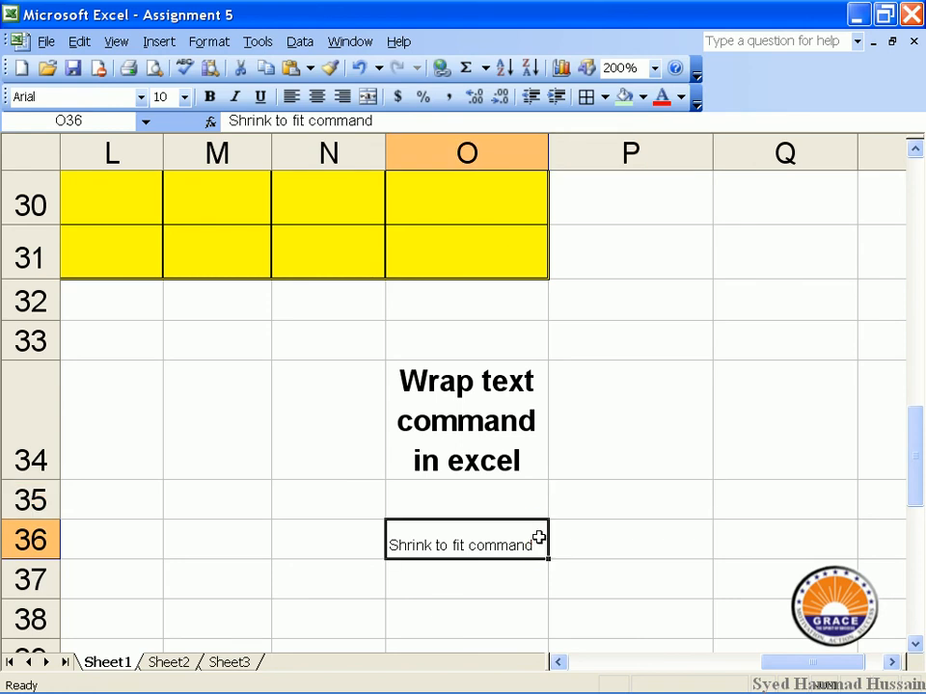
click(595, 445)
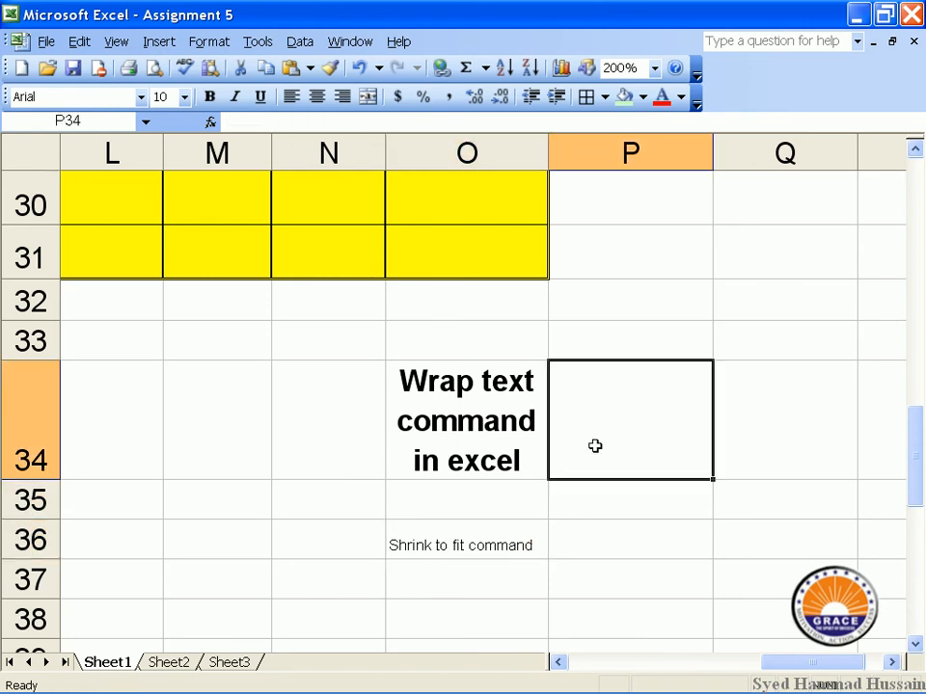
Merge cells P34 through P36 into one cell.
click(616, 495)
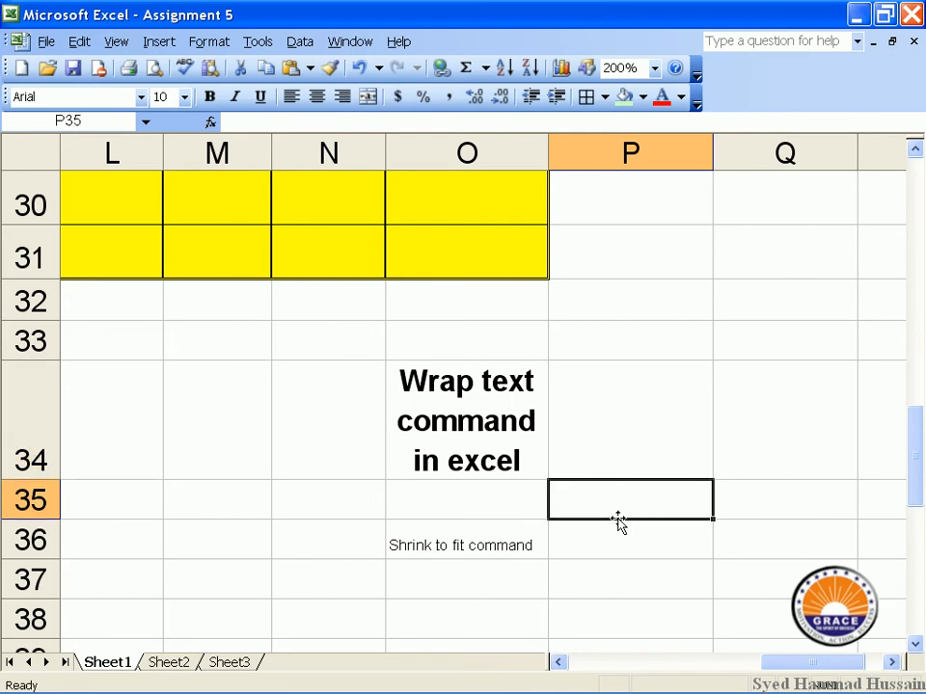
drag(622, 538, 602, 364)
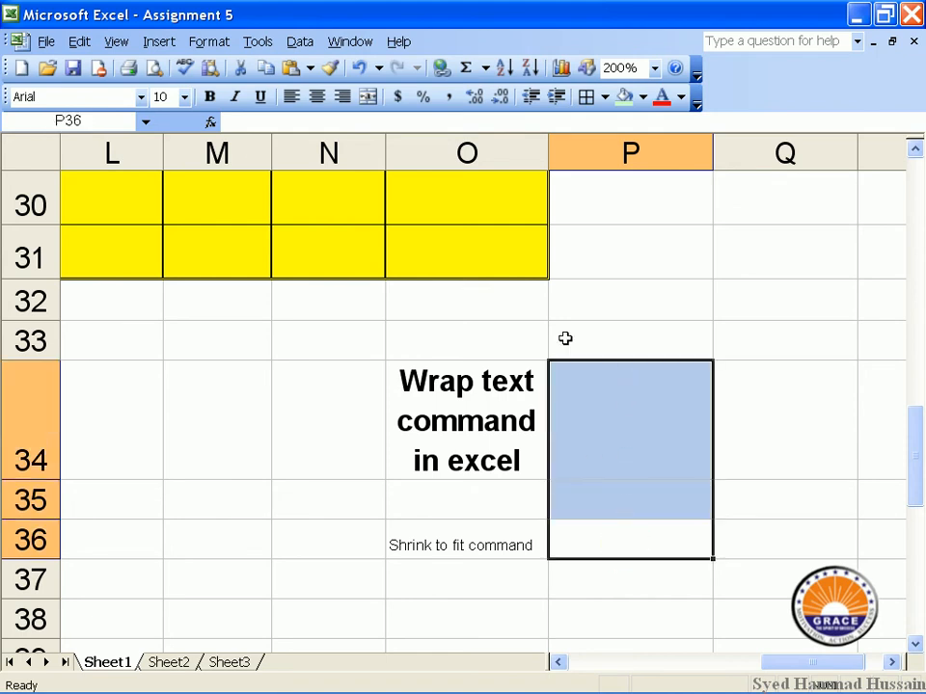
click(212, 44)
click(229, 65)
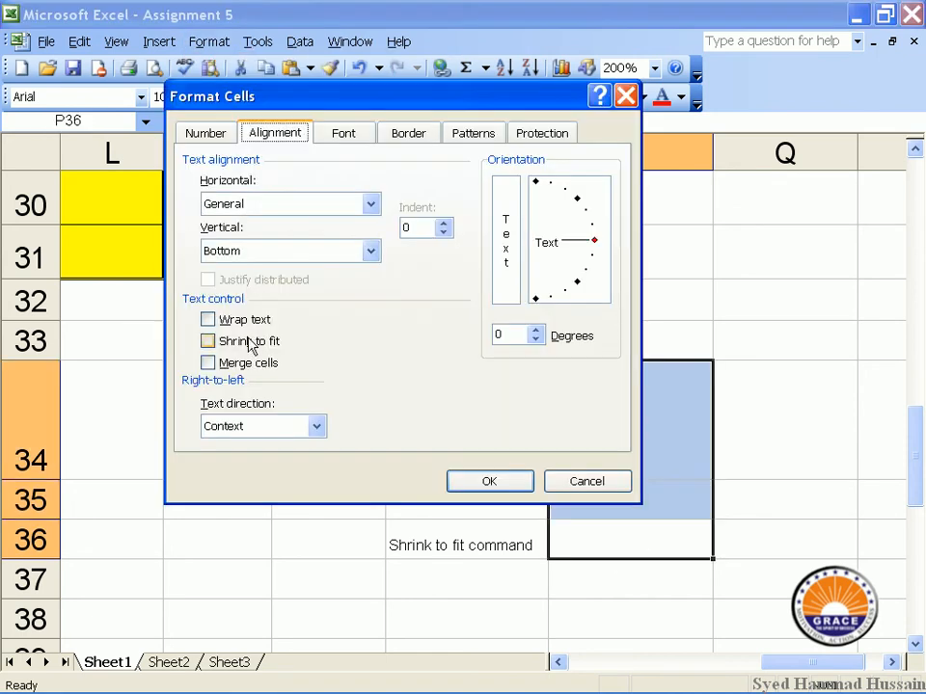
click(251, 364)
click(479, 482)
click(610, 448)
click(515, 364)
click(557, 374)
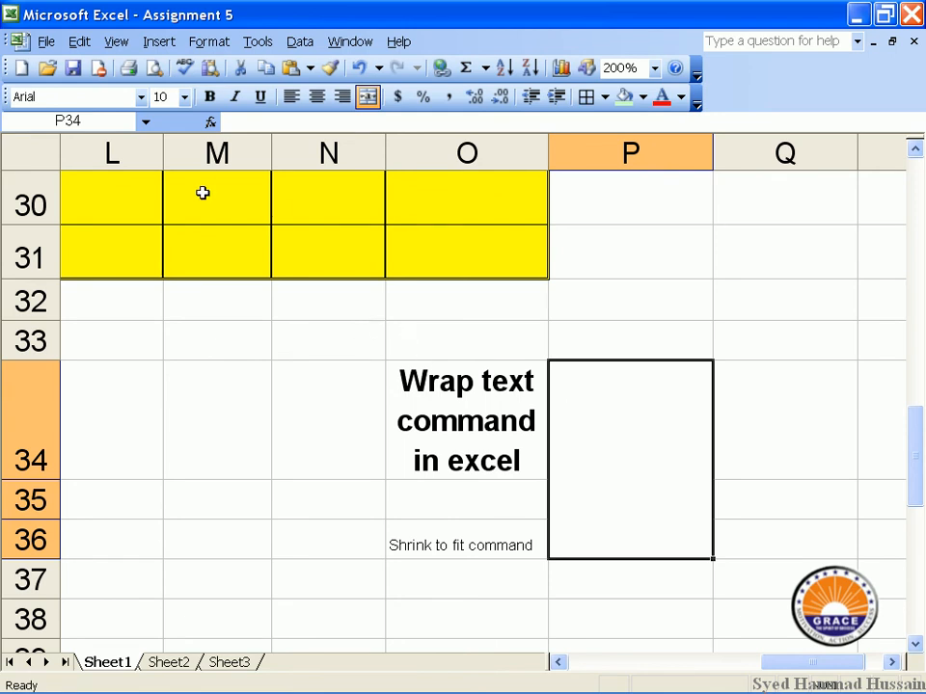
scroll(203, 193, up, 4)
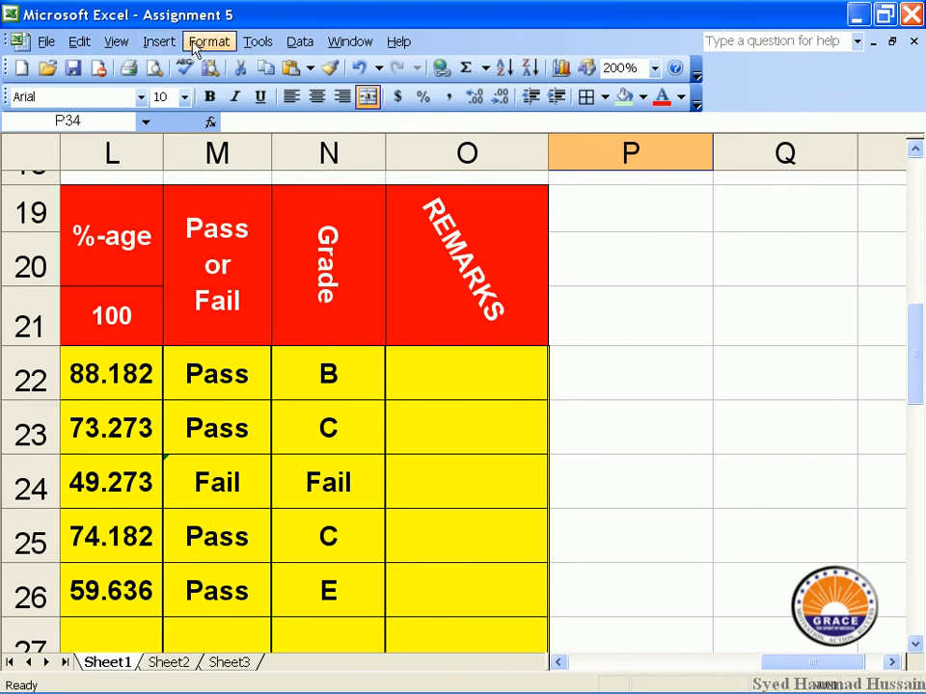
Set P34's font to Arial Bold Italic, after briefly trying Algerian.
click(197, 44)
click(212, 62)
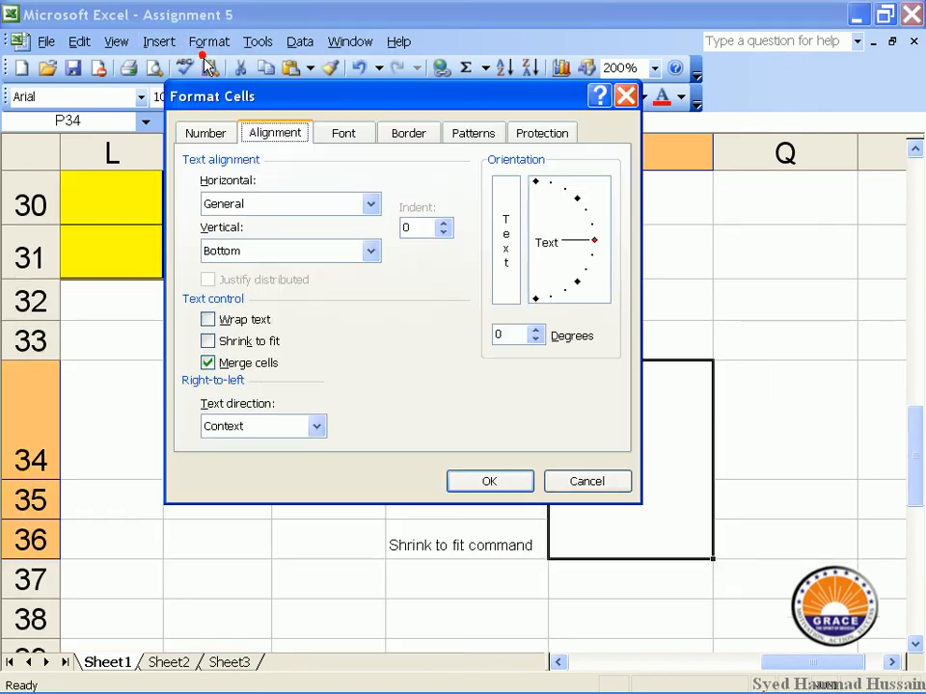
click(353, 135)
drag(396, 96, 420, 216)
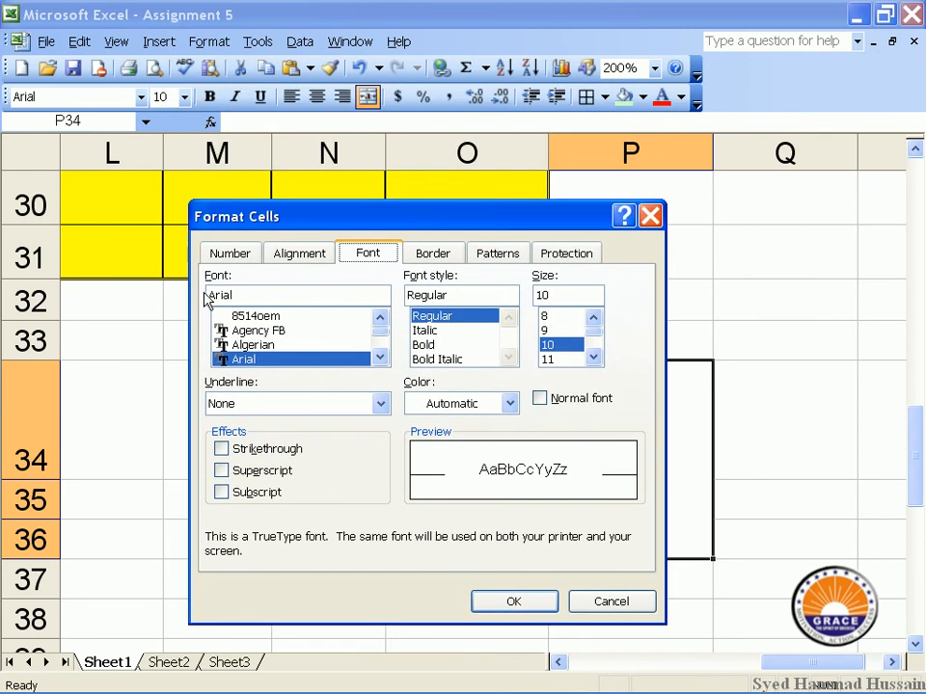
click(262, 345)
click(264, 359)
click(422, 331)
click(424, 358)
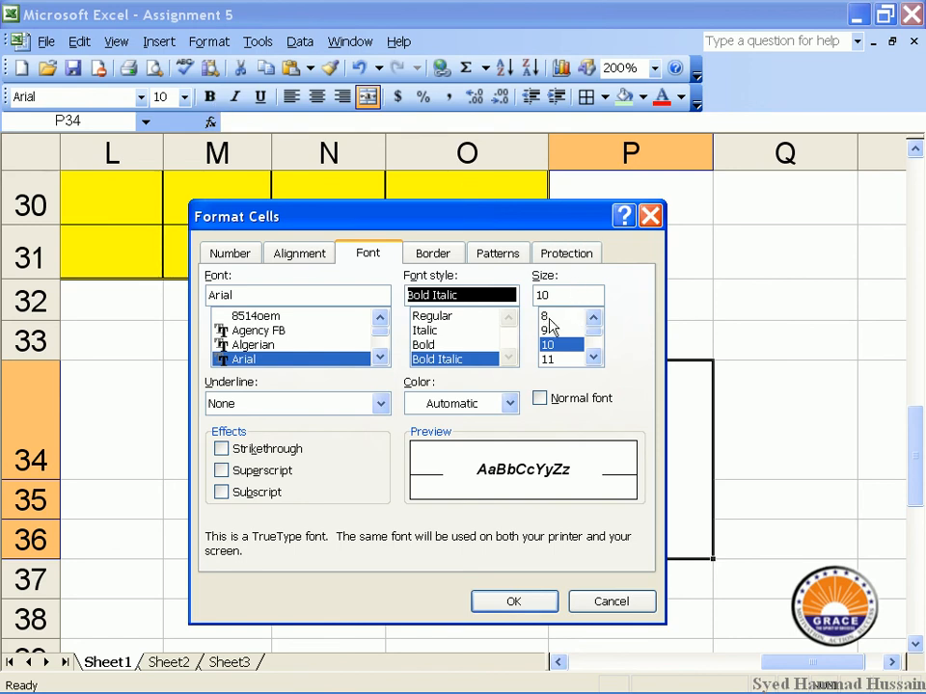
Give P34 a single underline and green font colour.
click(337, 409)
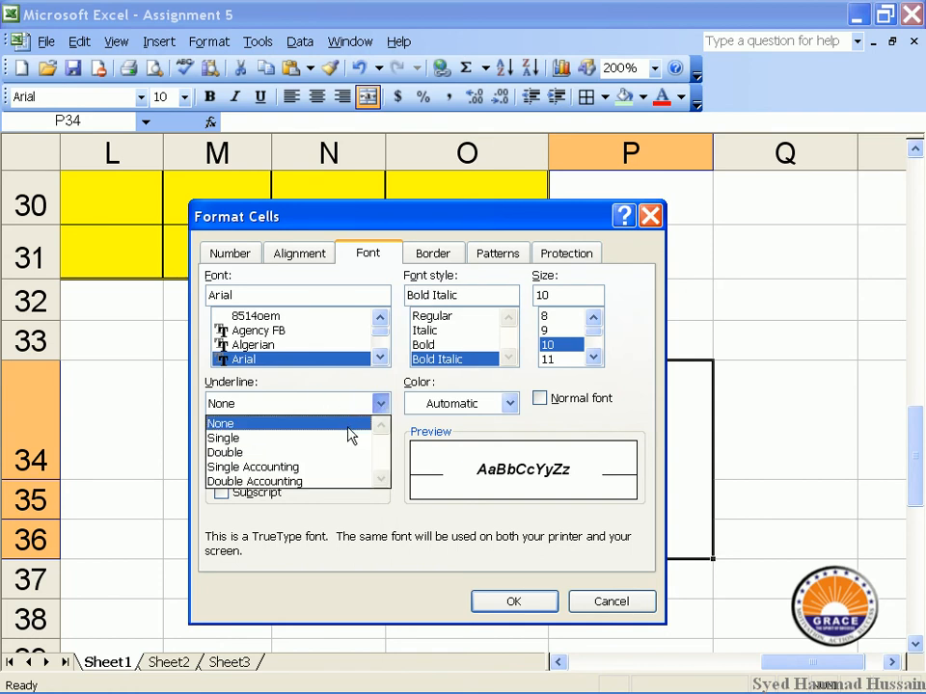
click(351, 438)
click(350, 405)
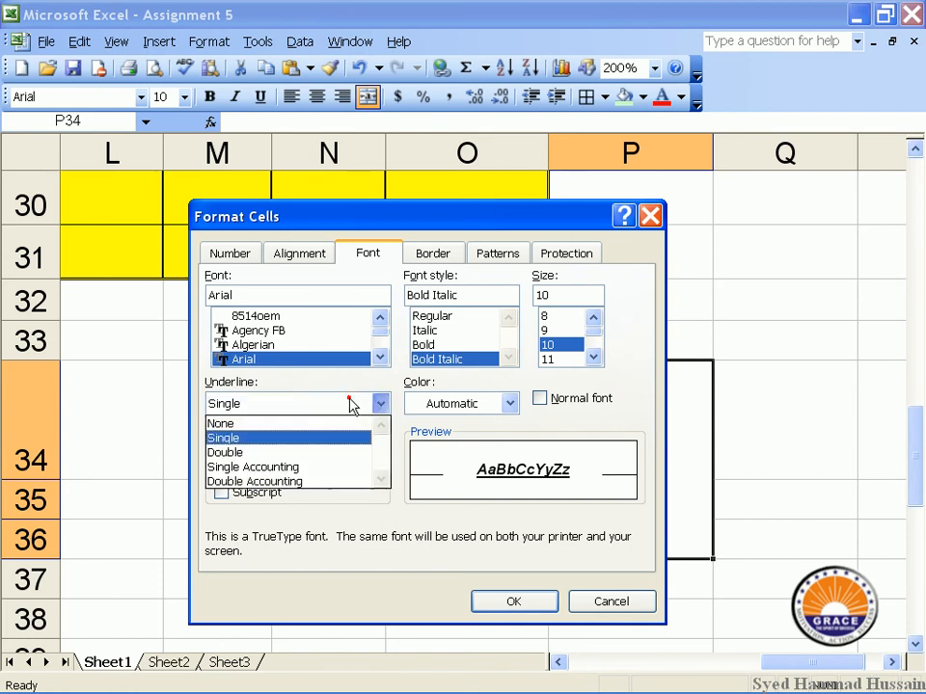
click(337, 468)
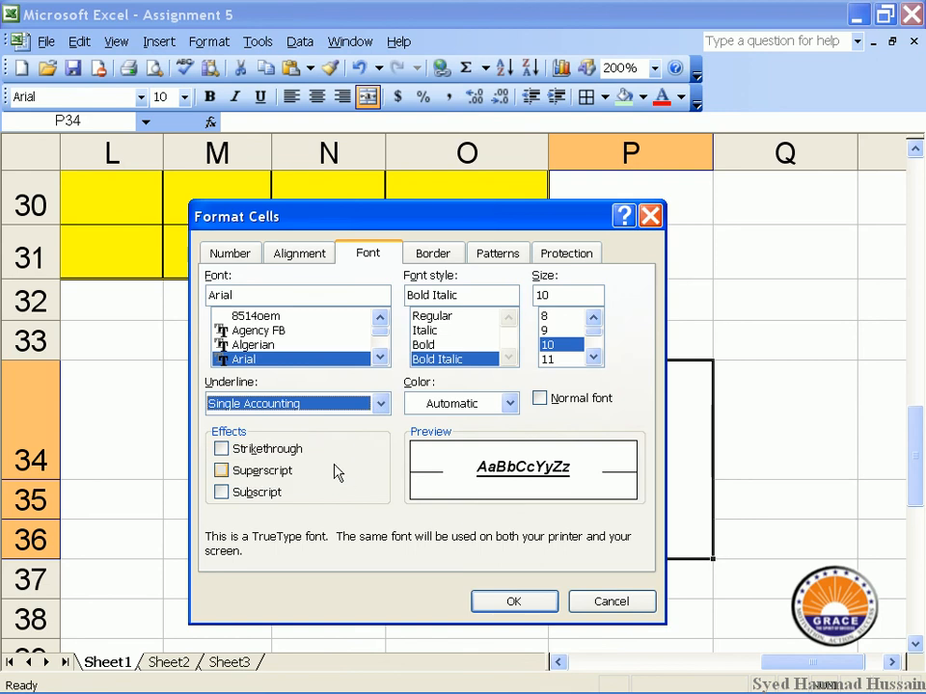
click(351, 403)
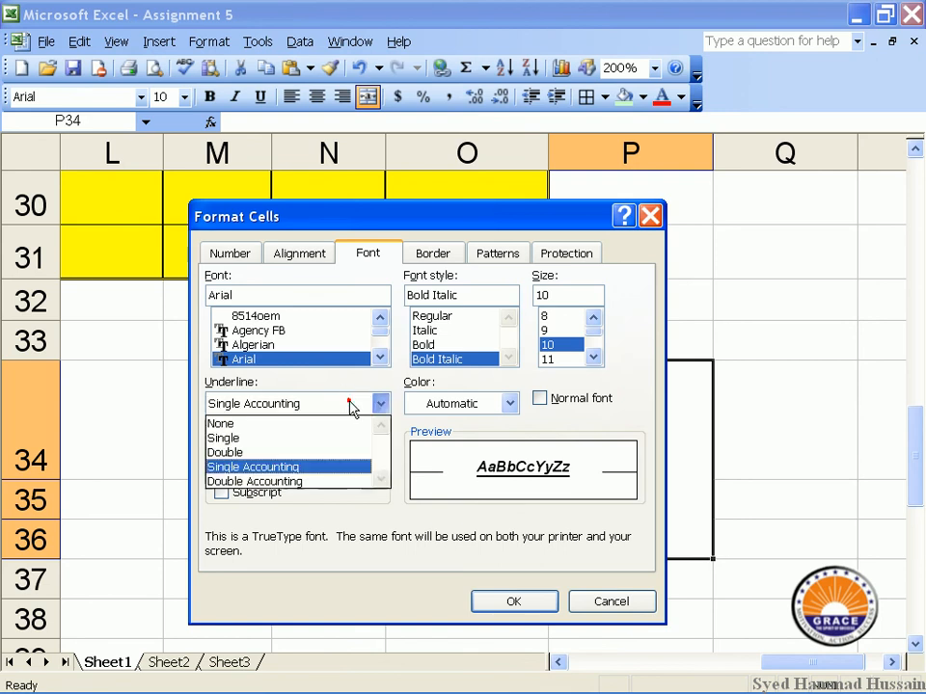
click(332, 437)
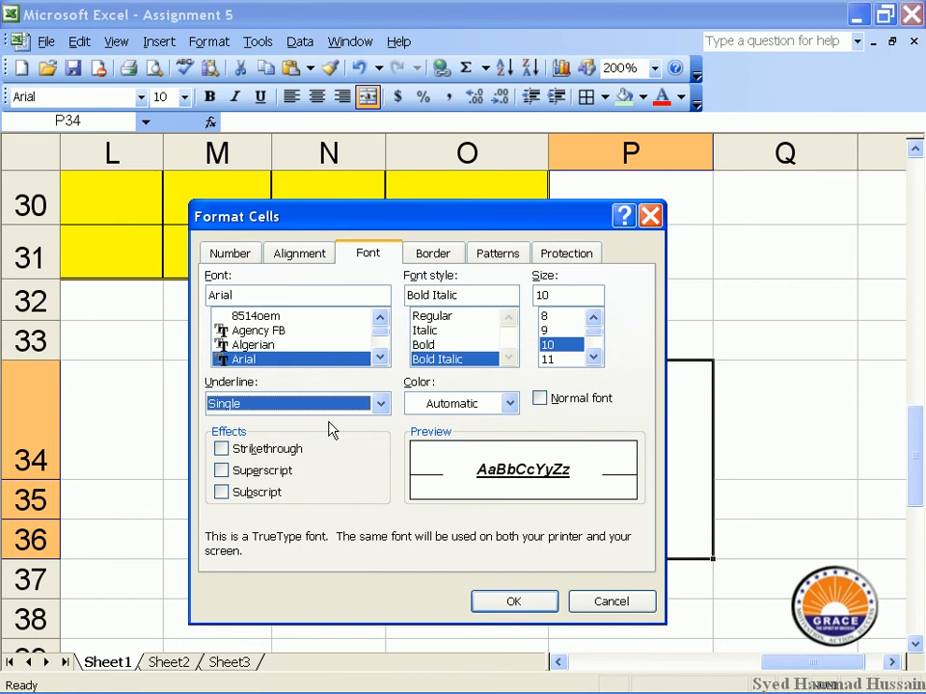
click(490, 405)
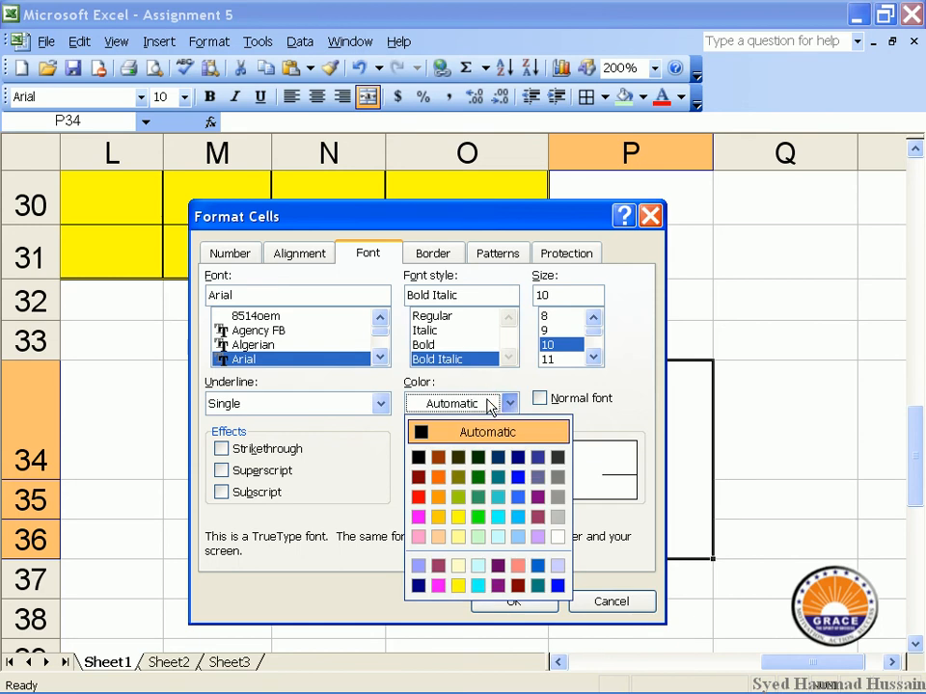
click(477, 476)
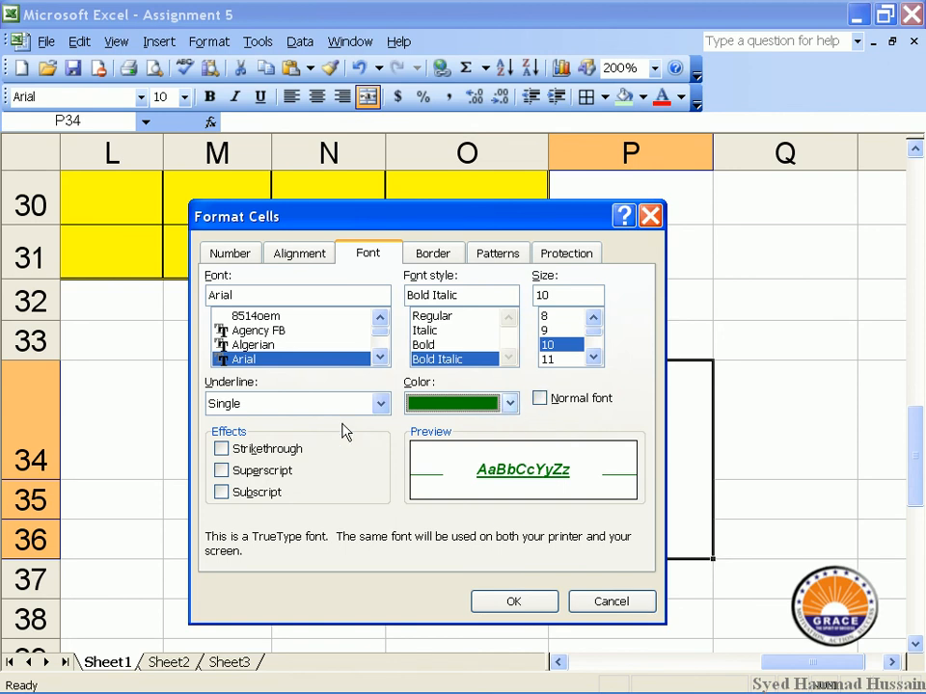
Preview strikethrough, superscript and subscript on P34, leaving none applied.
click(285, 451)
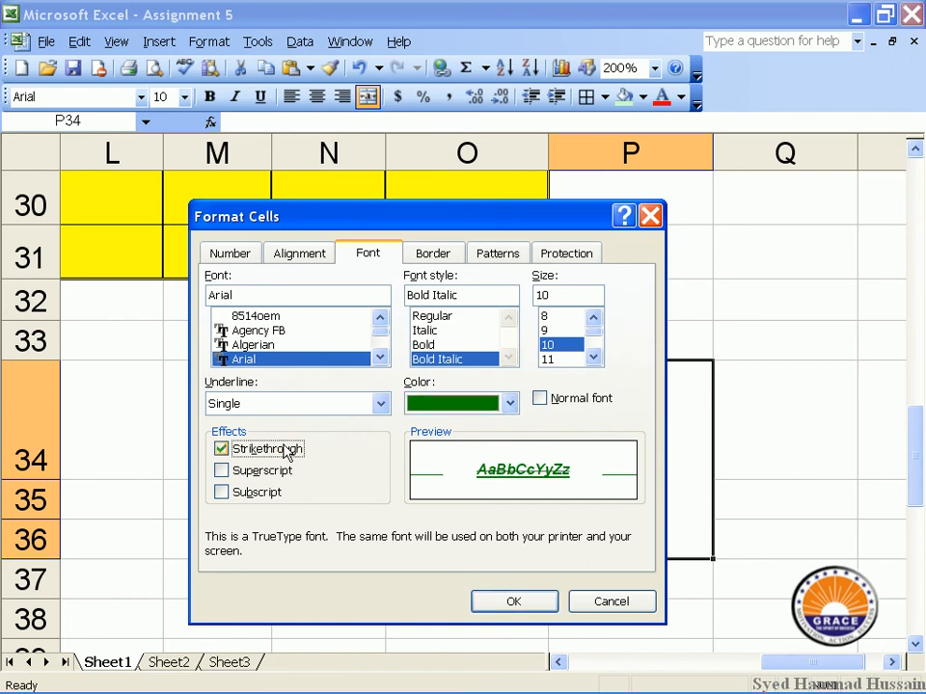
click(283, 451)
click(253, 469)
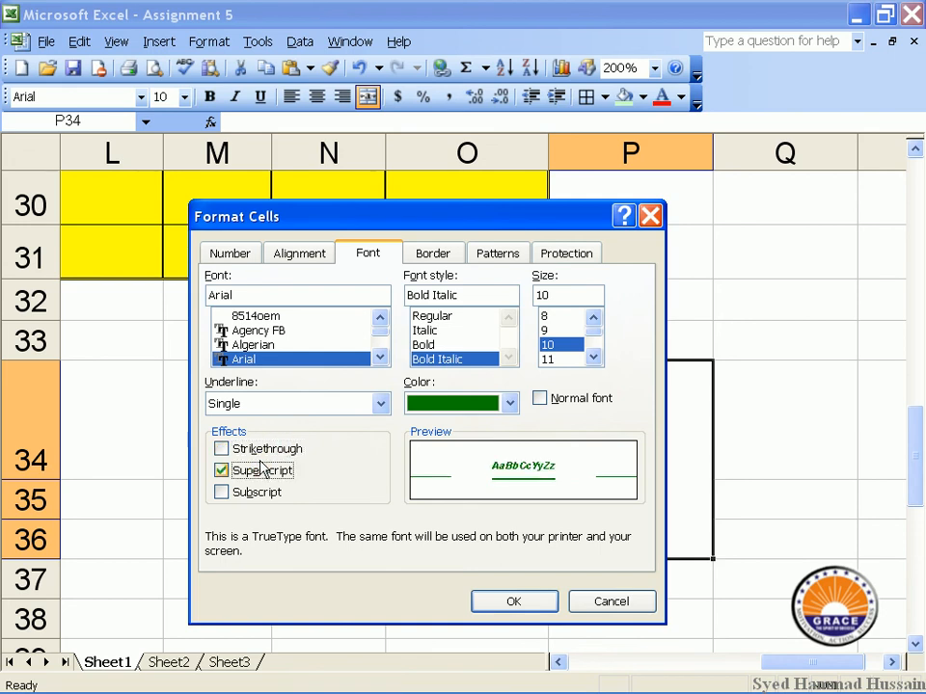
click(277, 472)
click(255, 494)
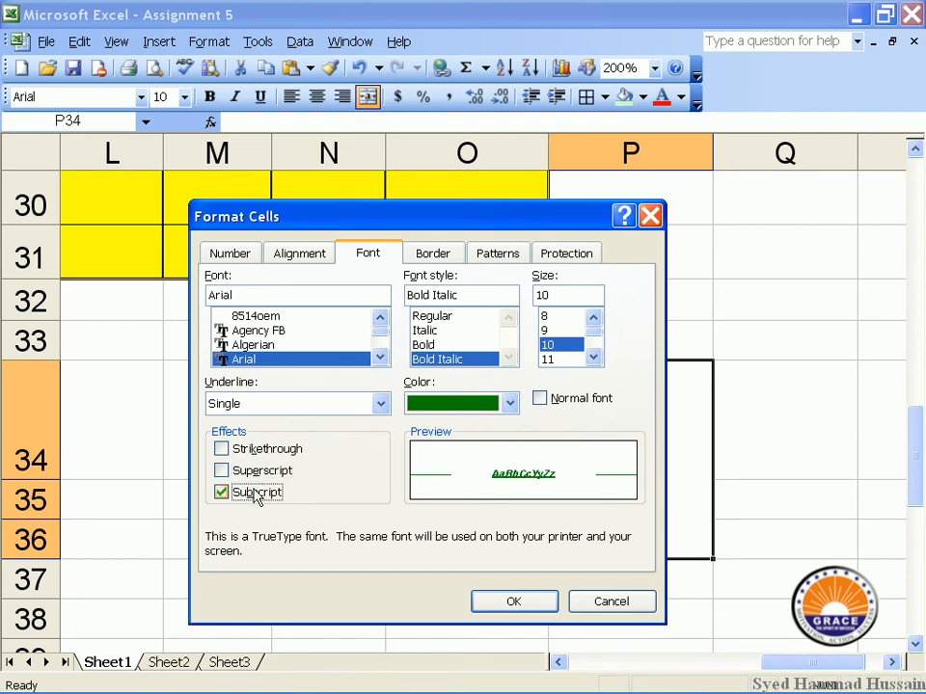
click(255, 494)
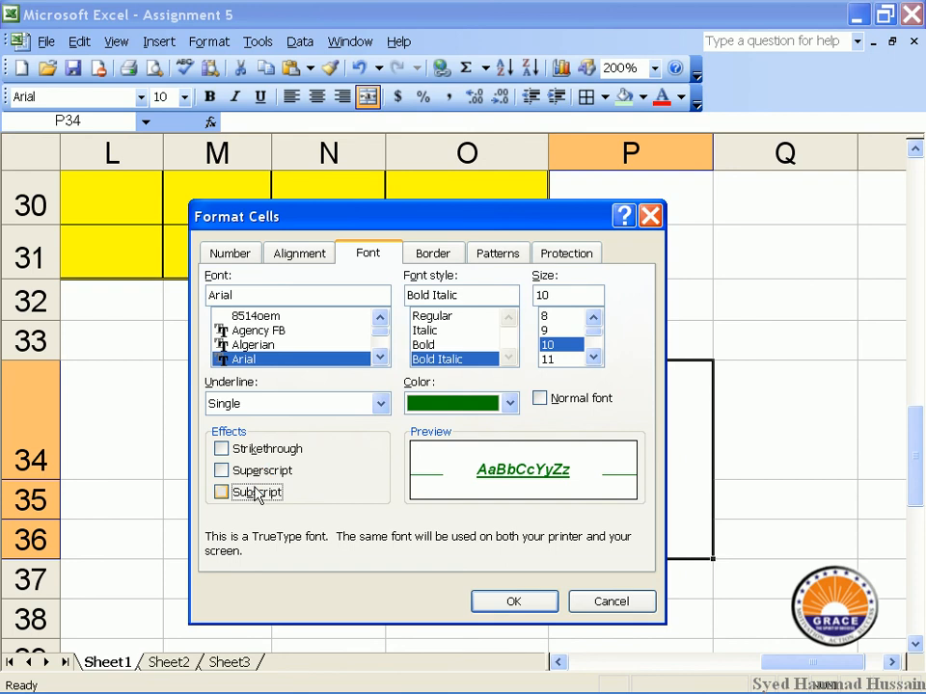
Confirm the green bold italic underlined Arial 10 font on P34 and close Format Cells.
click(439, 257)
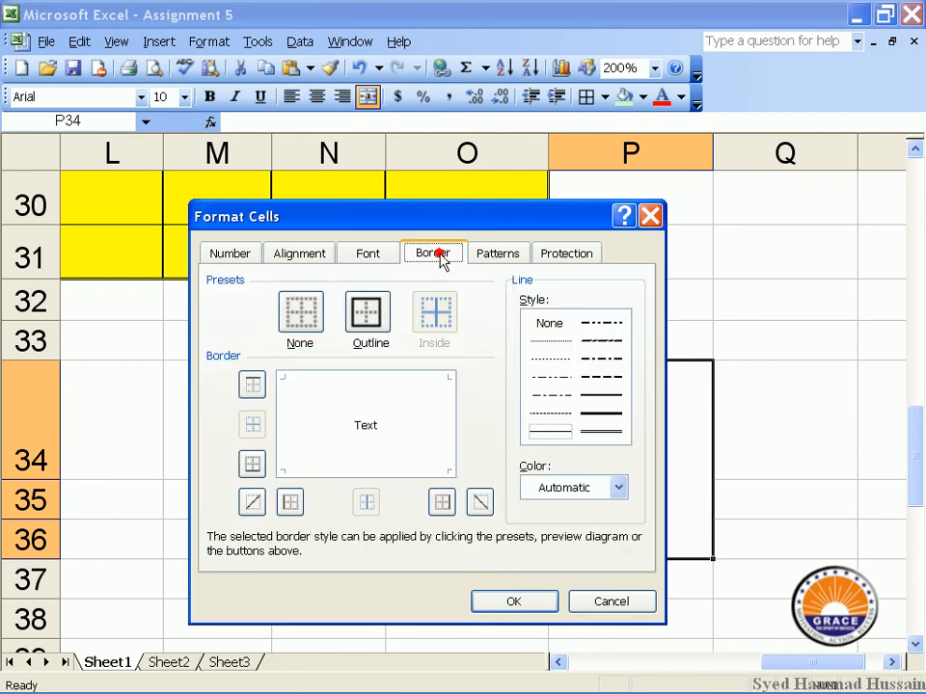
click(515, 598)
scroll(448, 479, down, 2)
scroll(449, 480, up, 5)
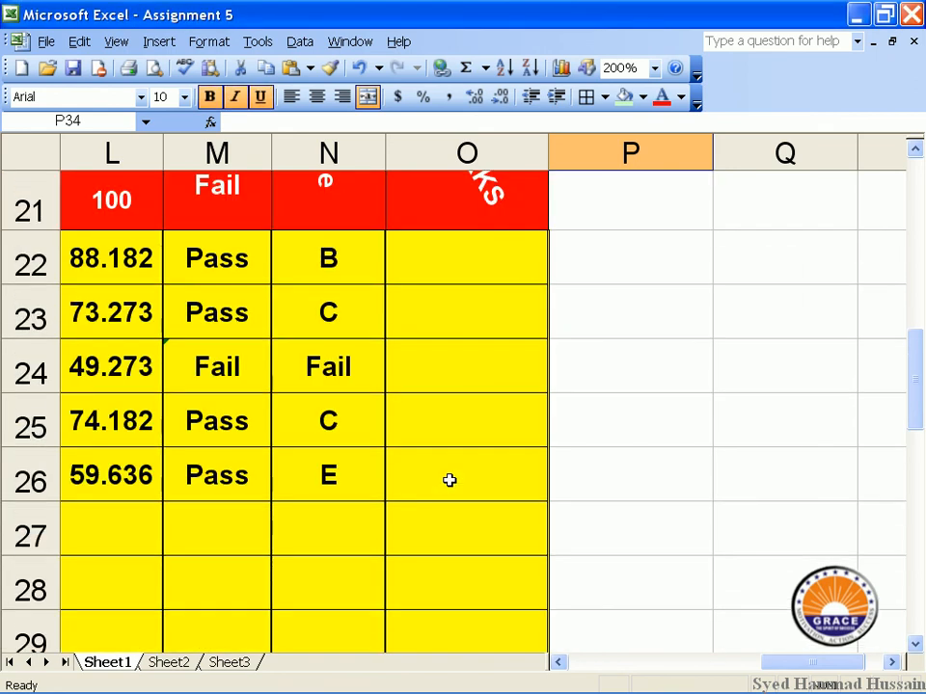
Set the sheet zoom to 100%.
click(636, 67)
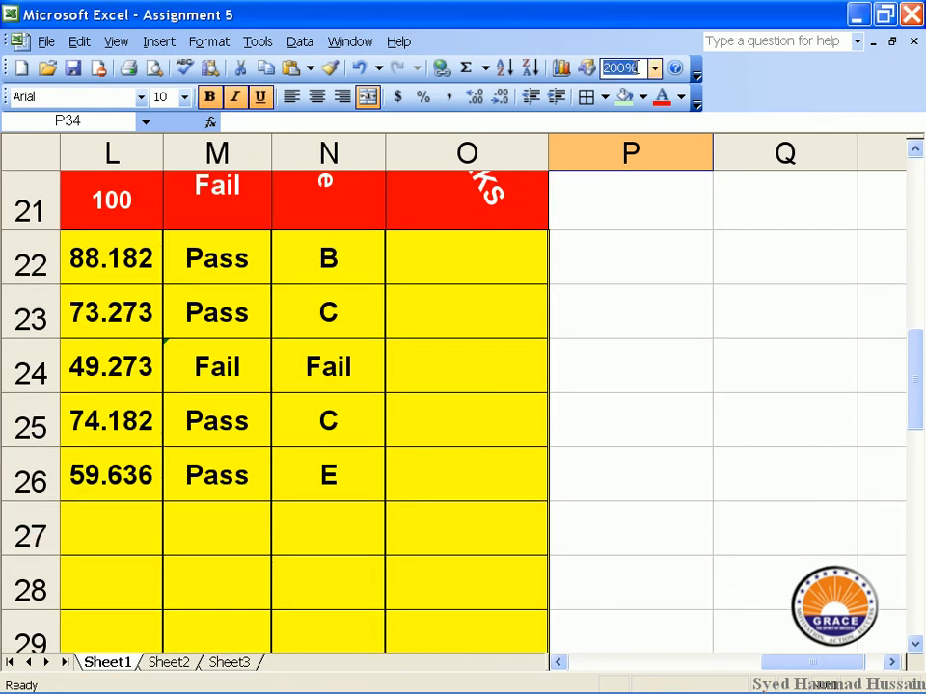
text(100)
key(Return)
Select the whole result table starting from cell A19.
scroll(247, 248, up, 2)
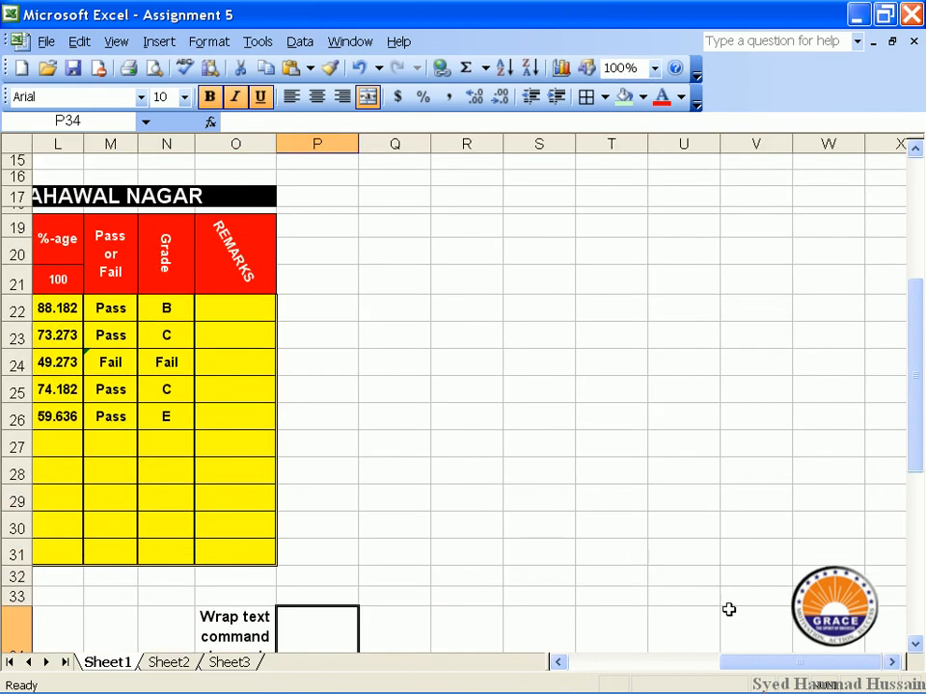
drag(748, 664, 554, 661)
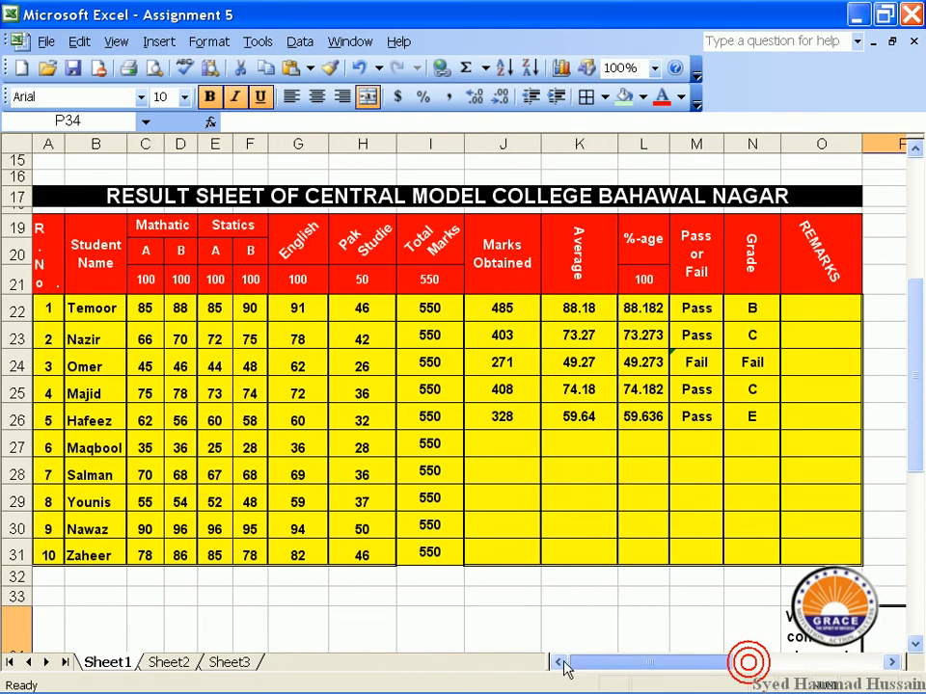
mouse_move(38, 226)
mouse_down()
mouse_move(247, 358)
mouse_move(760, 507)
mouse_move(787, 524)
mouse_move(792, 542)
mouse_up()
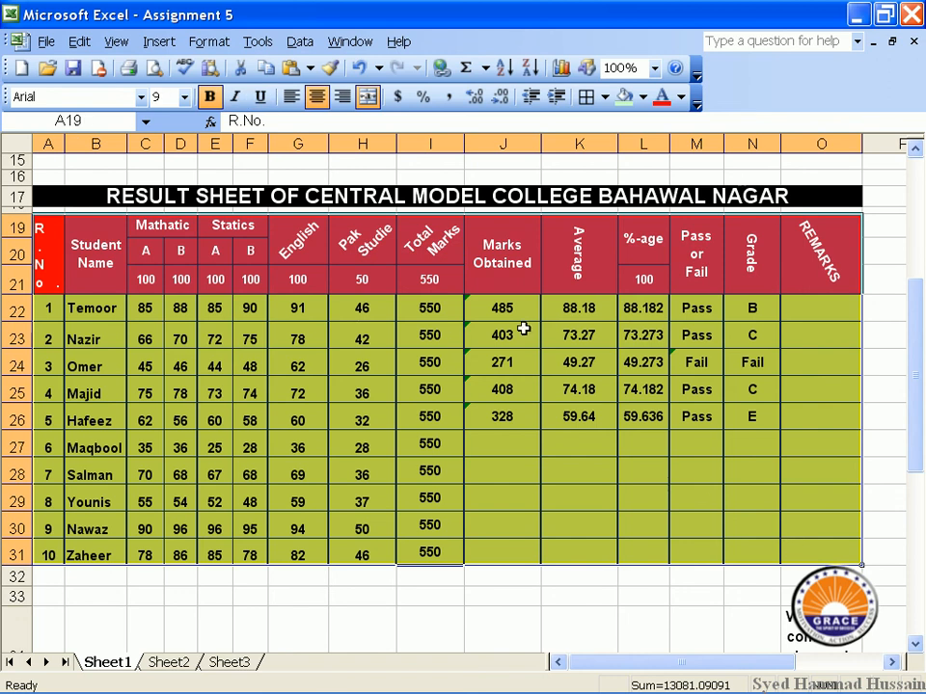
In Format Cells > Border, choose a thick solid line style in blue.
click(209, 41)
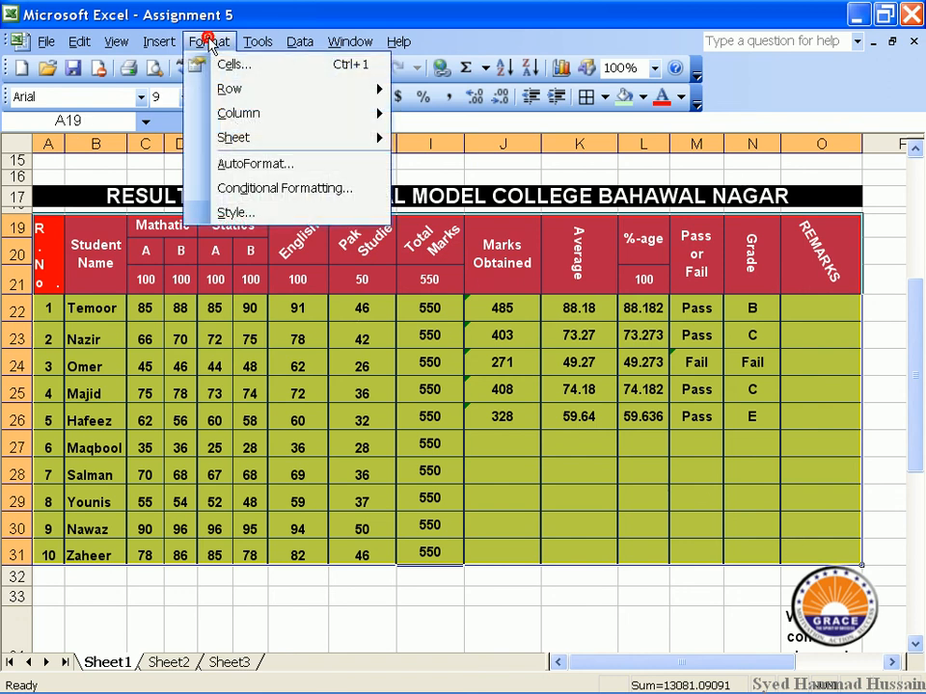
click(232, 66)
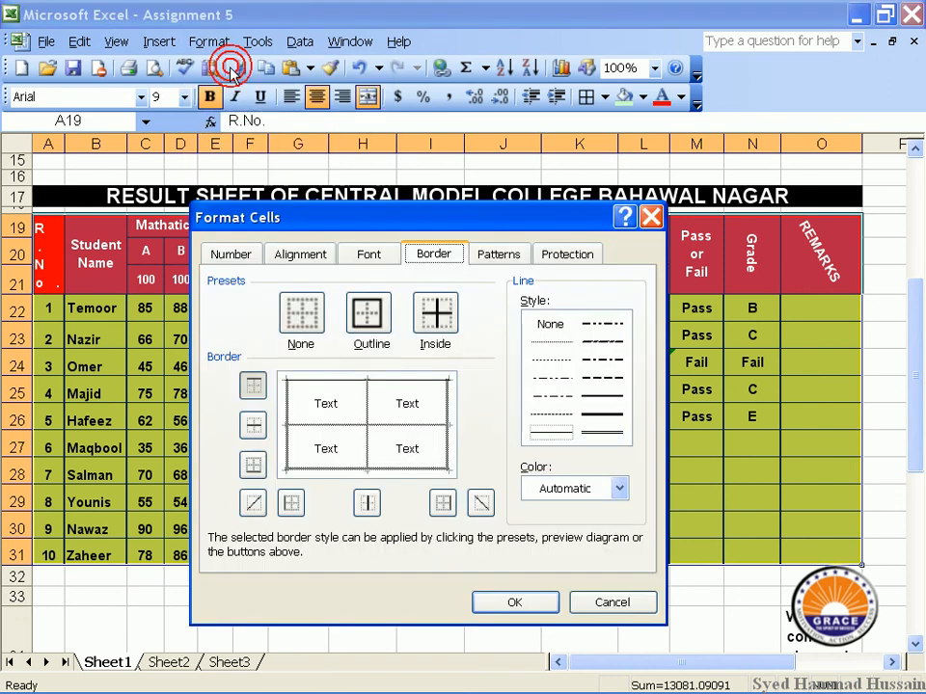
click(379, 333)
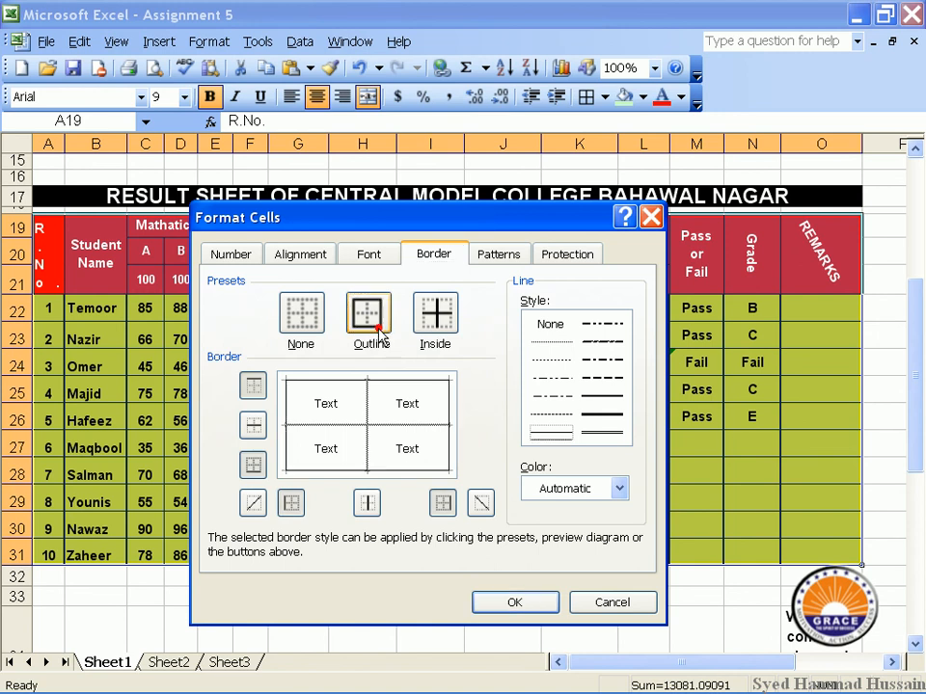
click(595, 431)
click(599, 415)
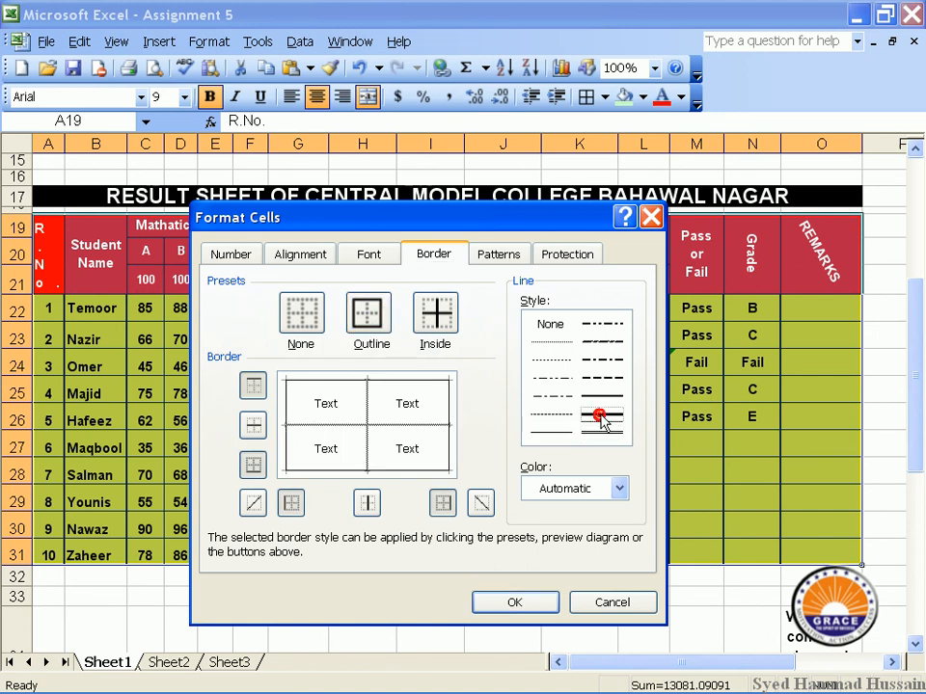
click(616, 489)
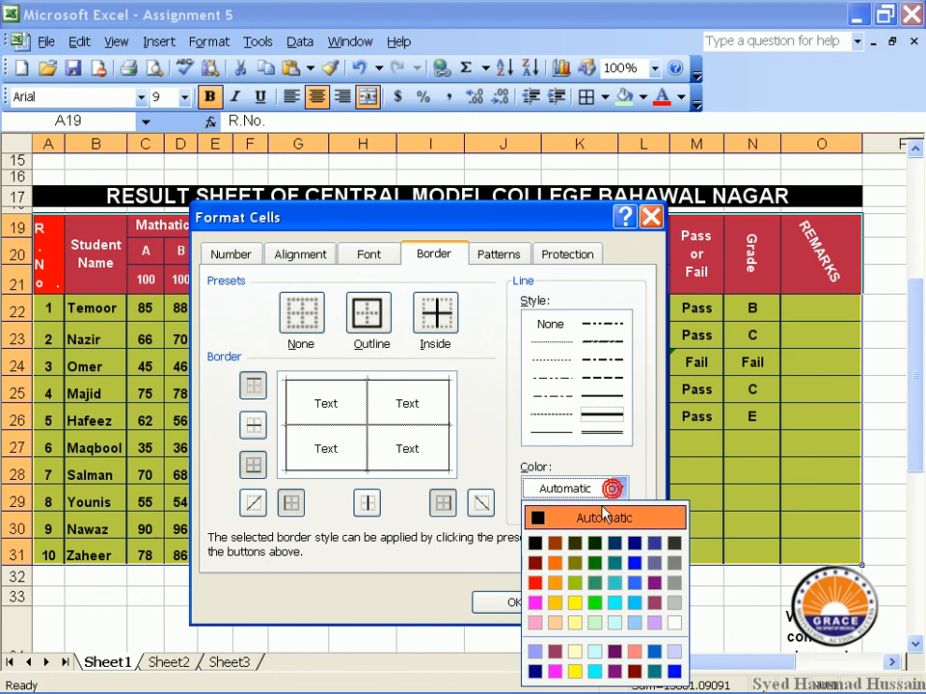
click(635, 563)
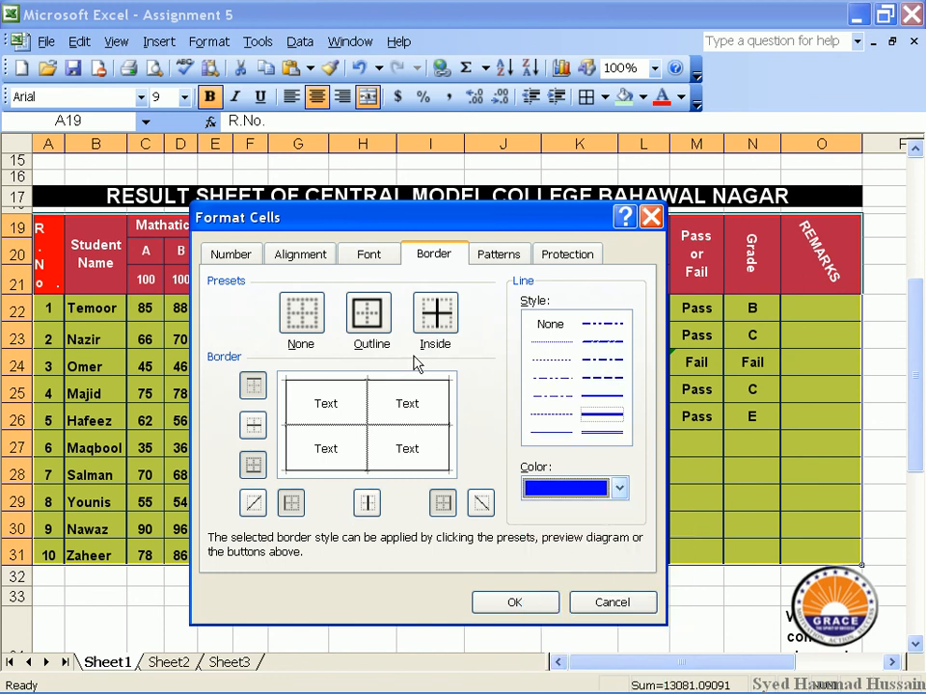
Apply blue outline and inside borders to the table A19:O31 and confirm.
click(380, 318)
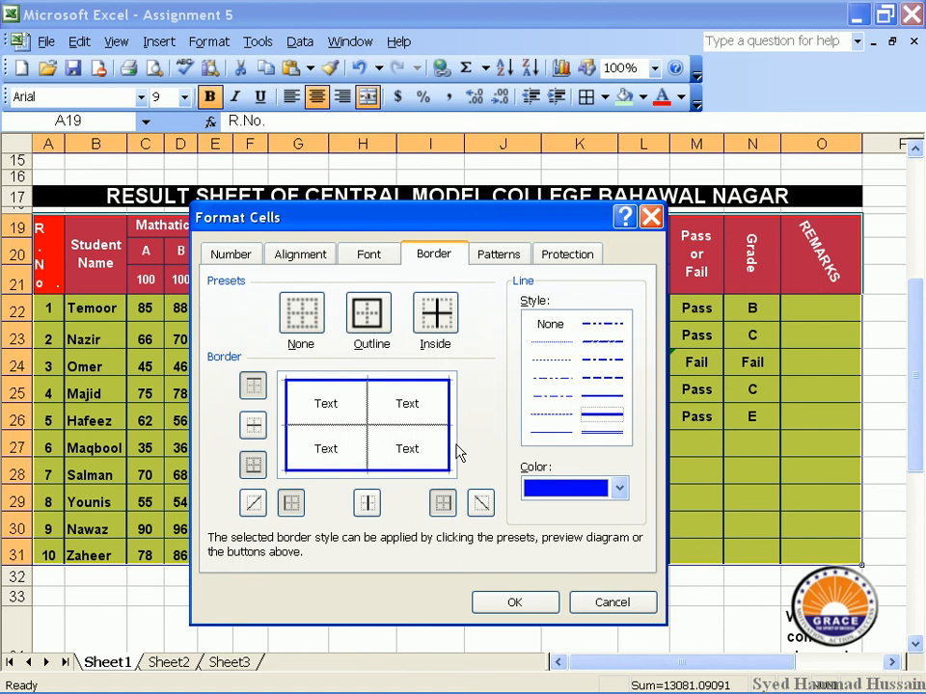
click(433, 333)
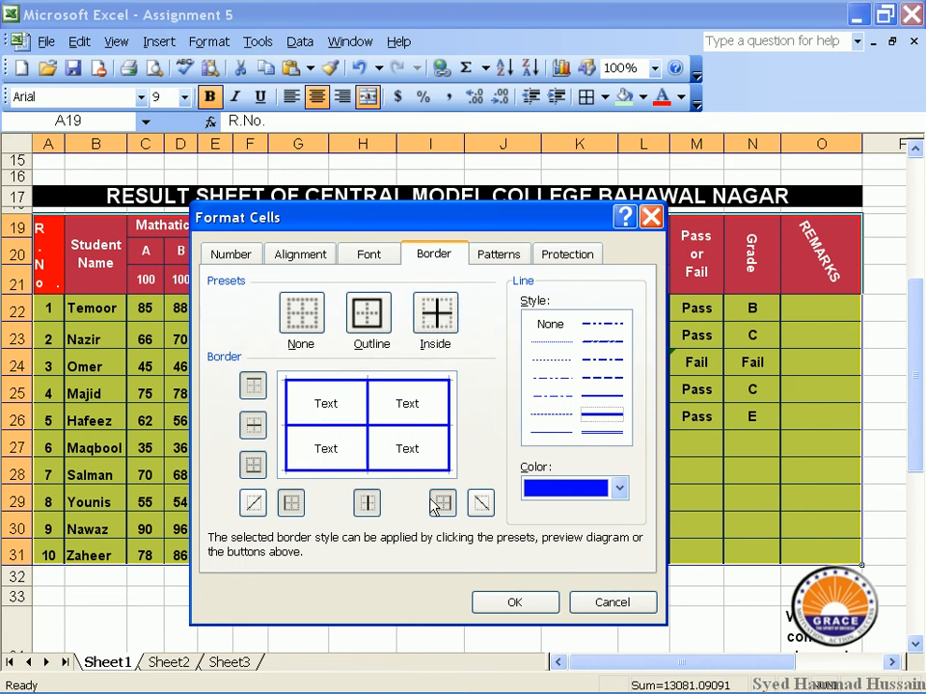
click(250, 393)
click(251, 392)
click(251, 392)
click(251, 393)
click(250, 392)
click(251, 392)
click(520, 606)
click(487, 578)
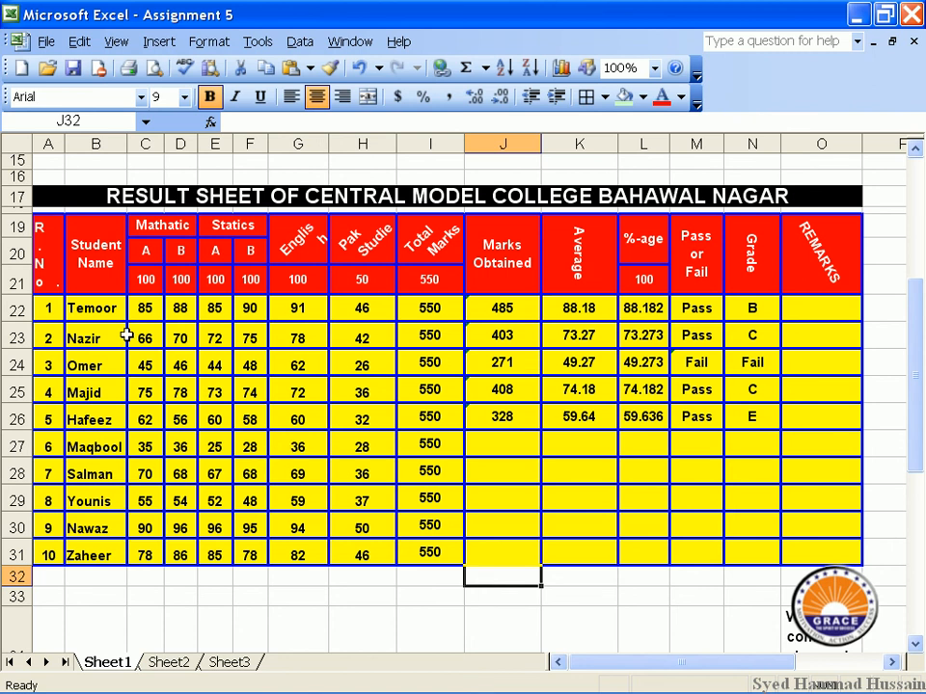
Select data rows A22:O31 and change their yellow fill to grey shading.
drag(49, 235, 837, 548)
click(768, 437)
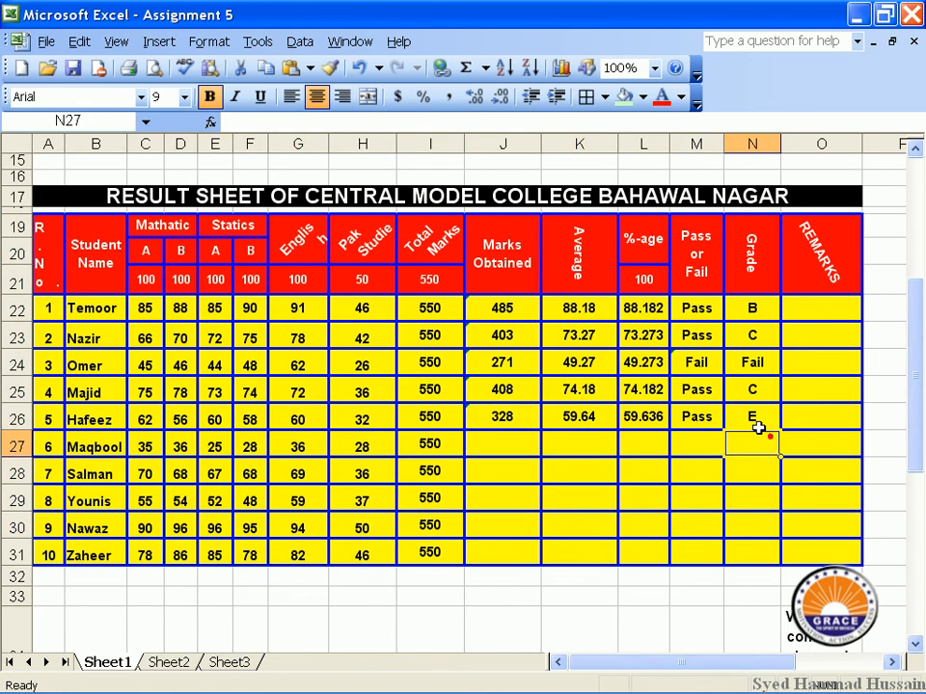
drag(817, 308, 53, 540)
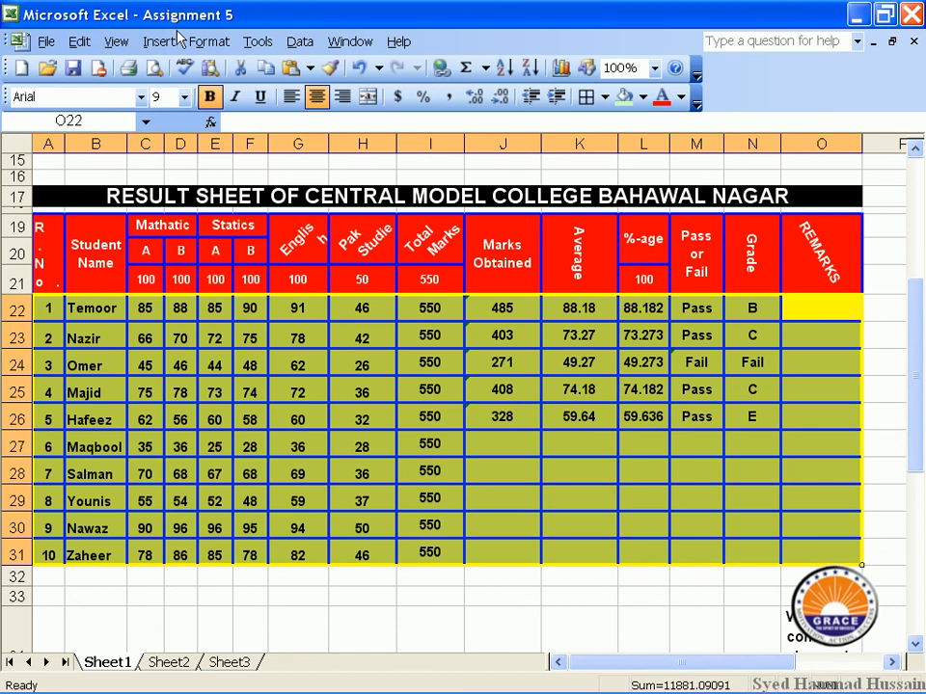
click(209, 41)
click(210, 69)
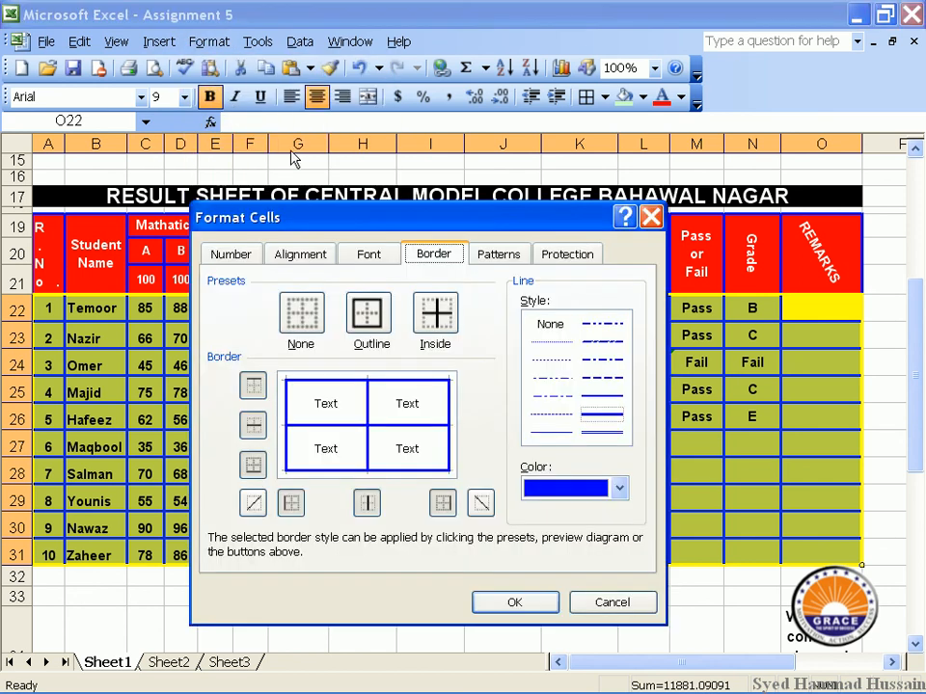
click(495, 261)
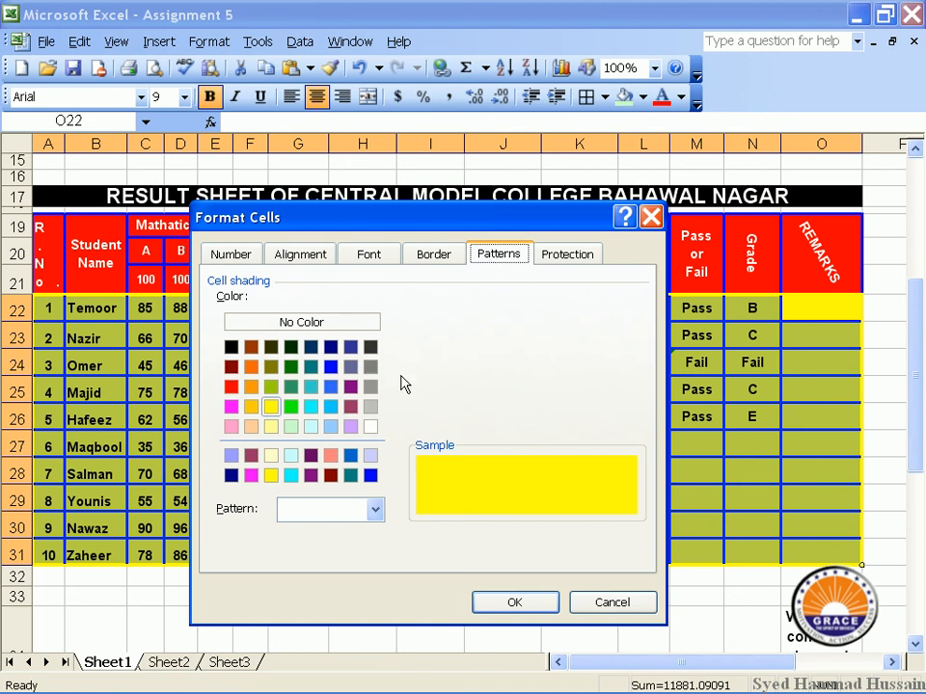
click(371, 406)
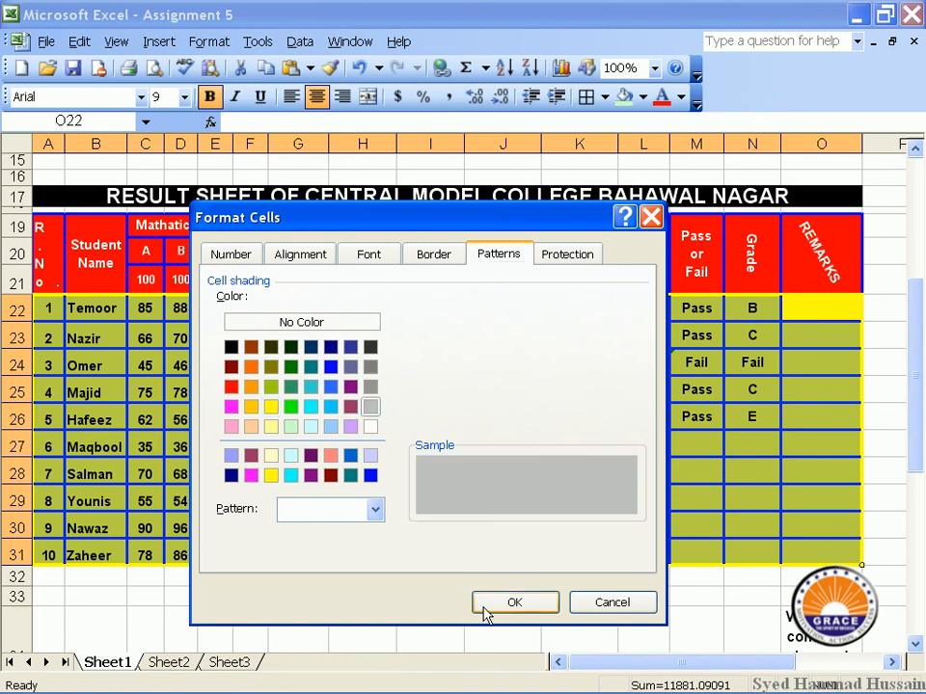
click(485, 605)
click(523, 473)
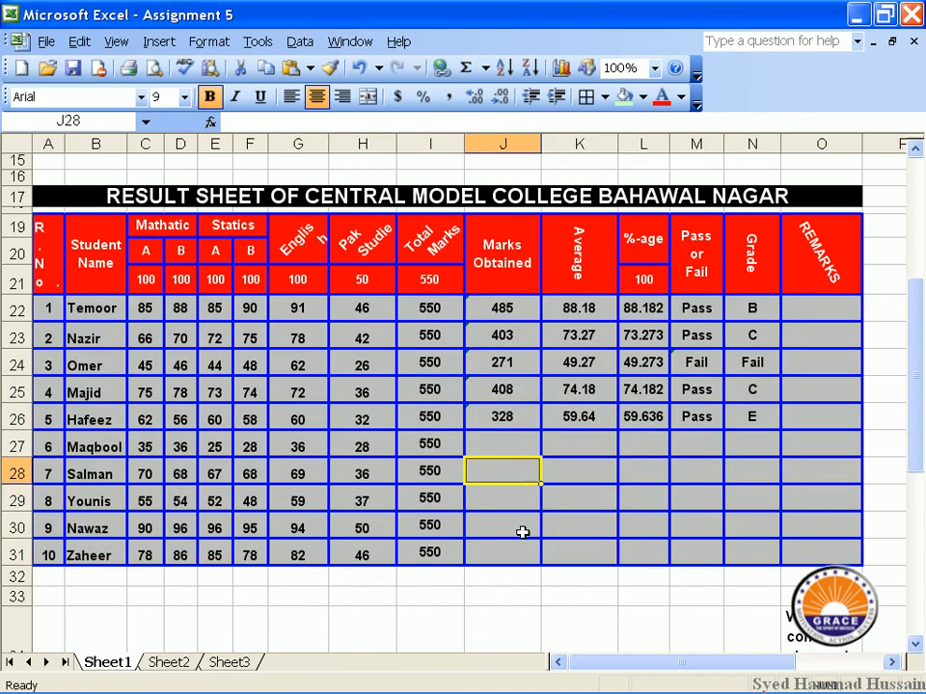
click(590, 388)
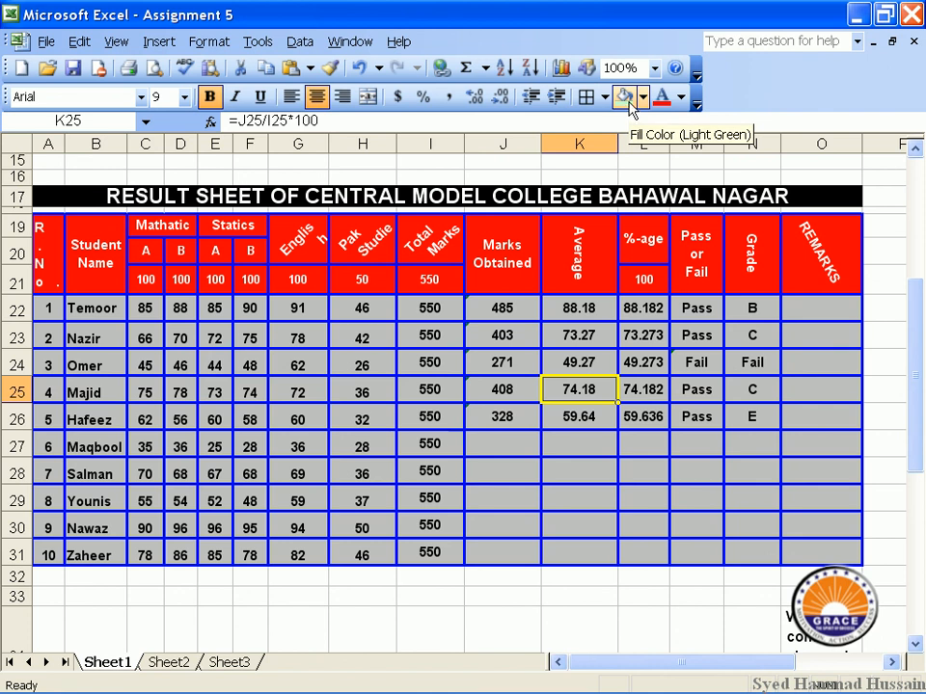
drag(826, 282, 56, 284)
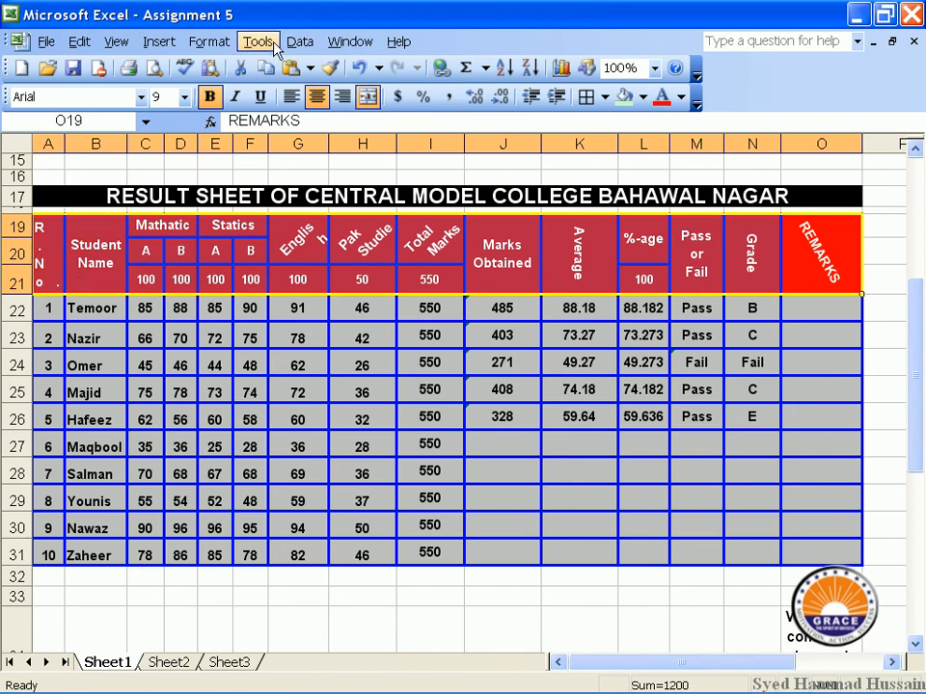
click(225, 44)
click(234, 64)
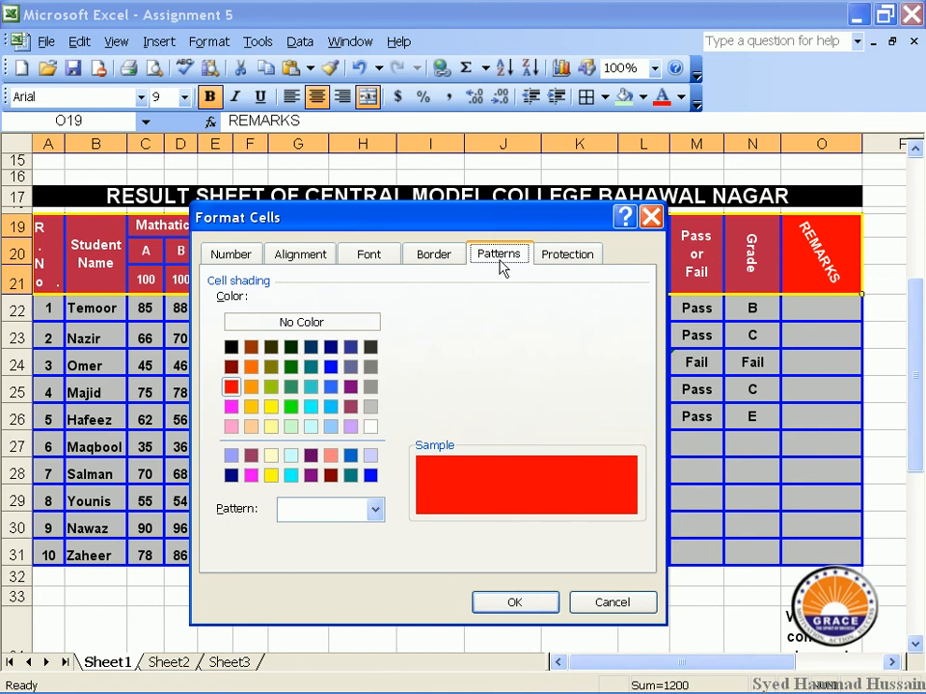
click(579, 260)
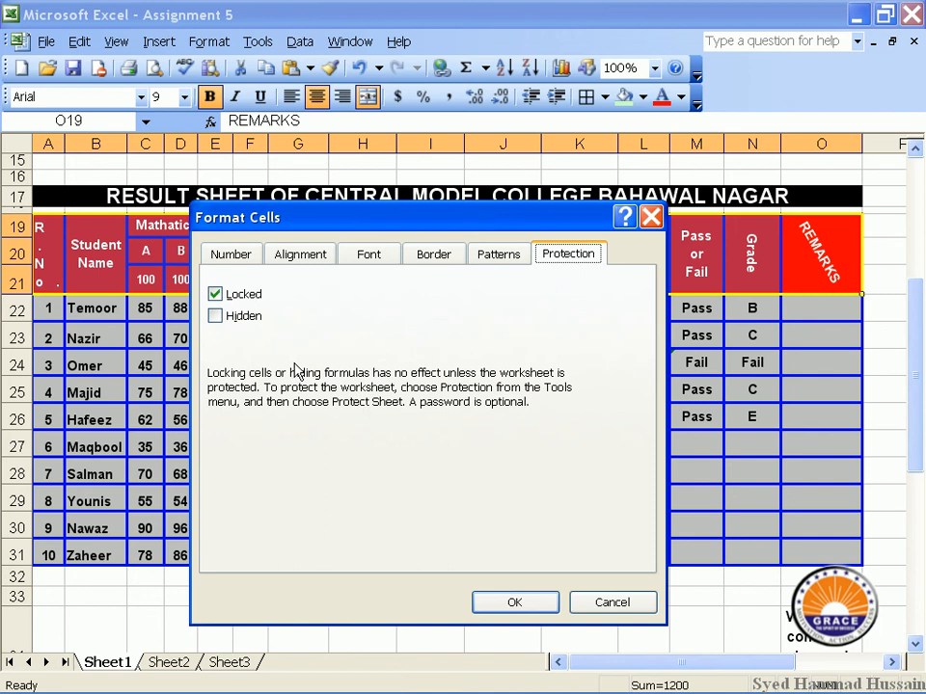
click(616, 603)
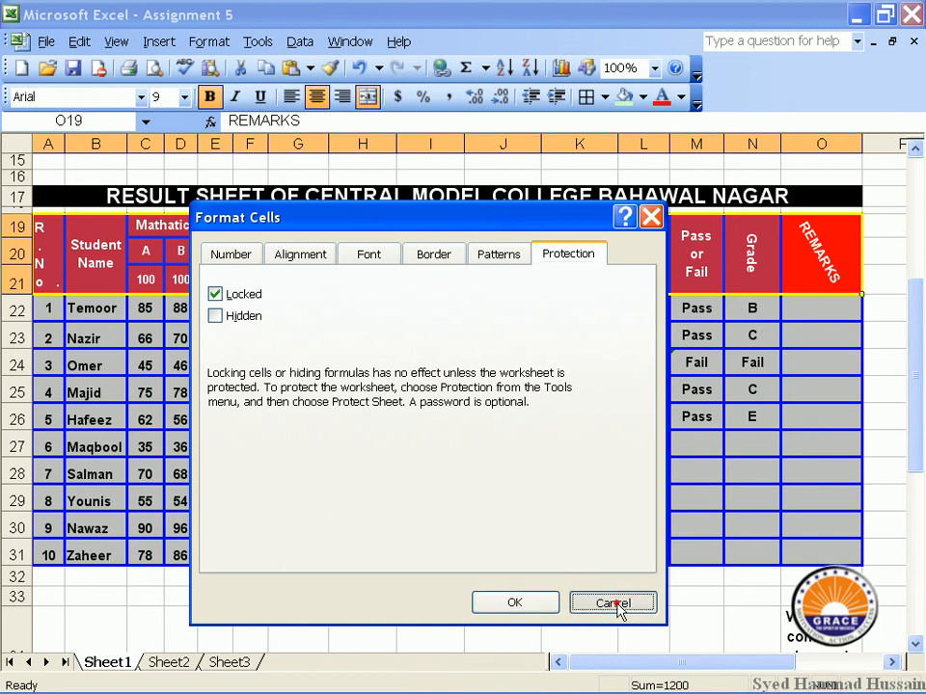
click(458, 444)
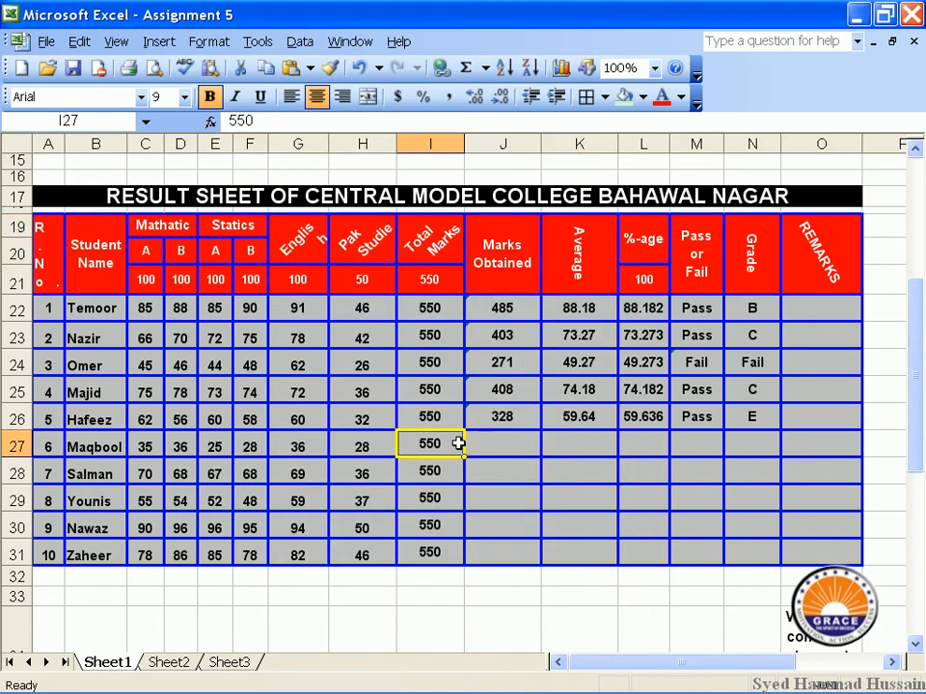